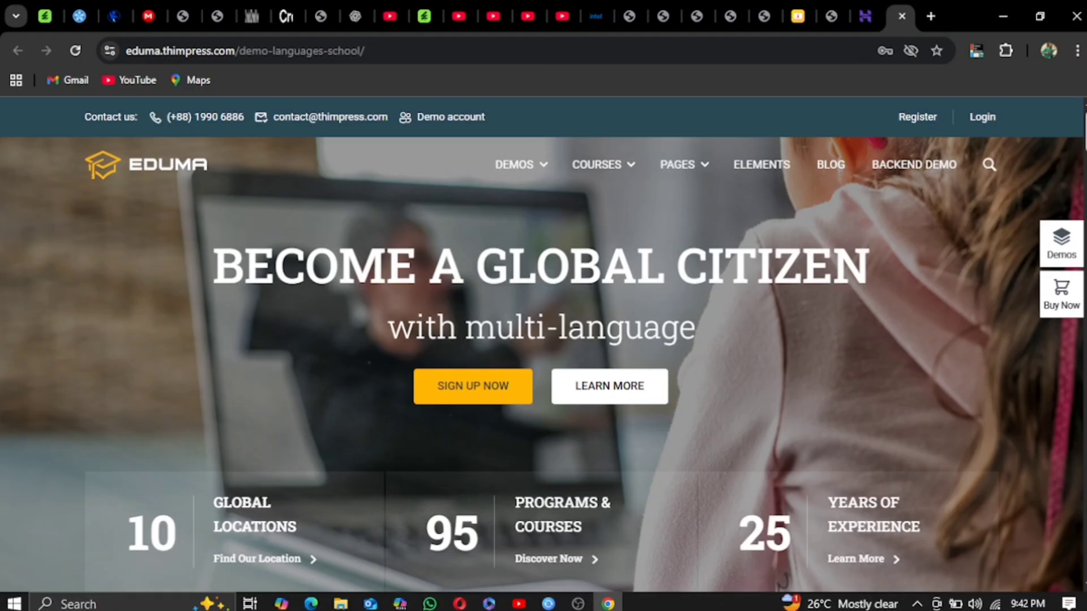
Step: Look through the Eduma languages-school demo page from the header to the footer, including courses, programs, events, news and testimonials
{"action": "scroll", "coordinate": [543, 362], "scroll_direction": "down", "scroll_amount": 10}
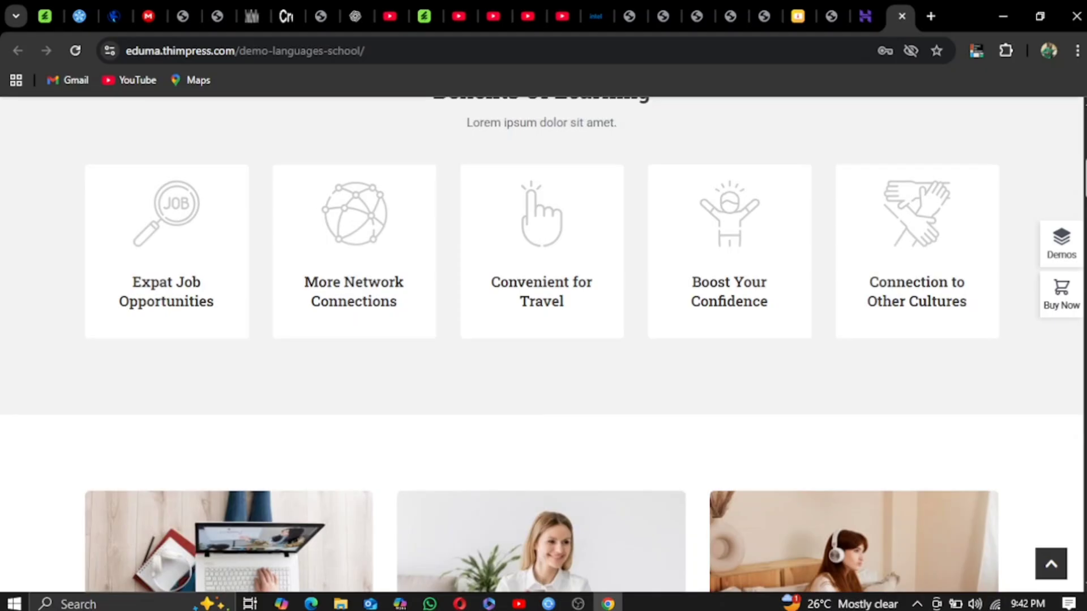
{"action": "scroll", "coordinate": [543, 345], "scroll_direction": "down", "scroll_amount": 11}
{"action": "scroll", "coordinate": [543, 345], "scroll_direction": "down", "scroll_amount": 6}
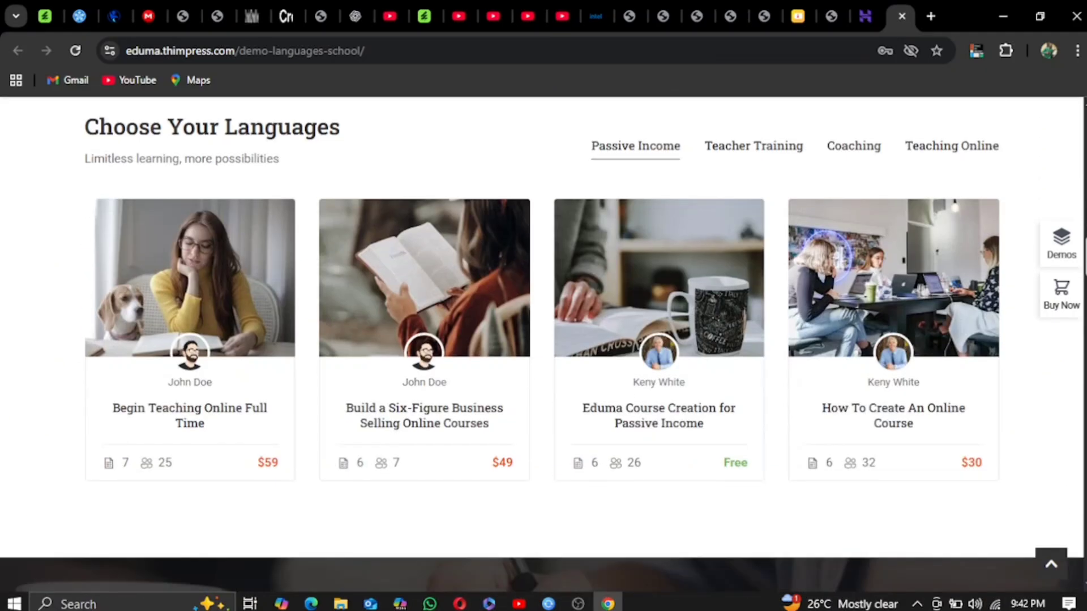
{"action": "scroll", "coordinate": [543, 345], "scroll_direction": "down", "scroll_amount": 16}
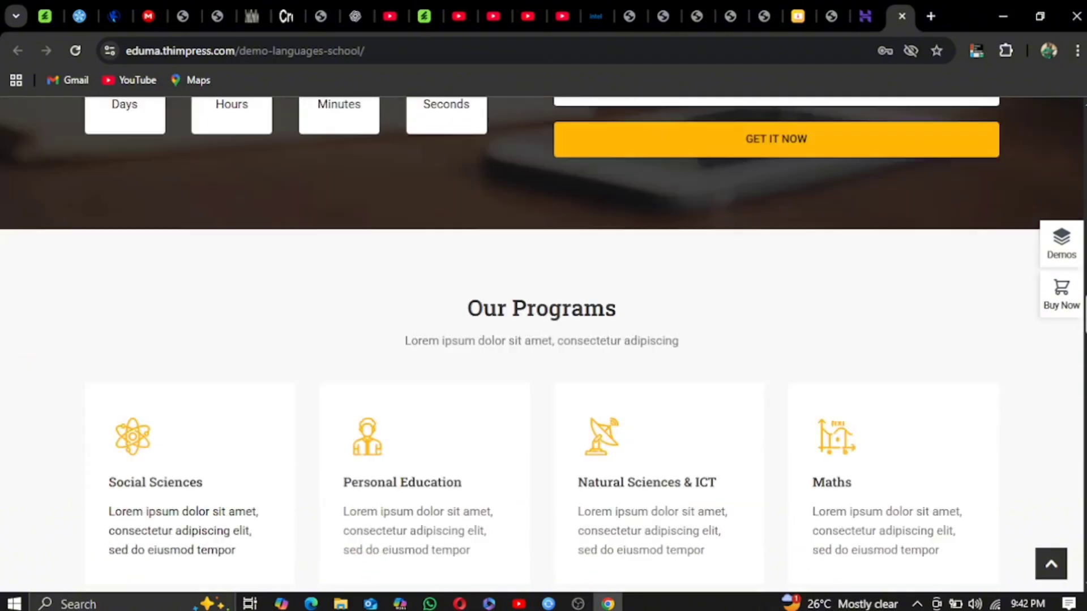
{"action": "scroll", "coordinate": [543, 345], "scroll_direction": "down", "scroll_amount": 9}
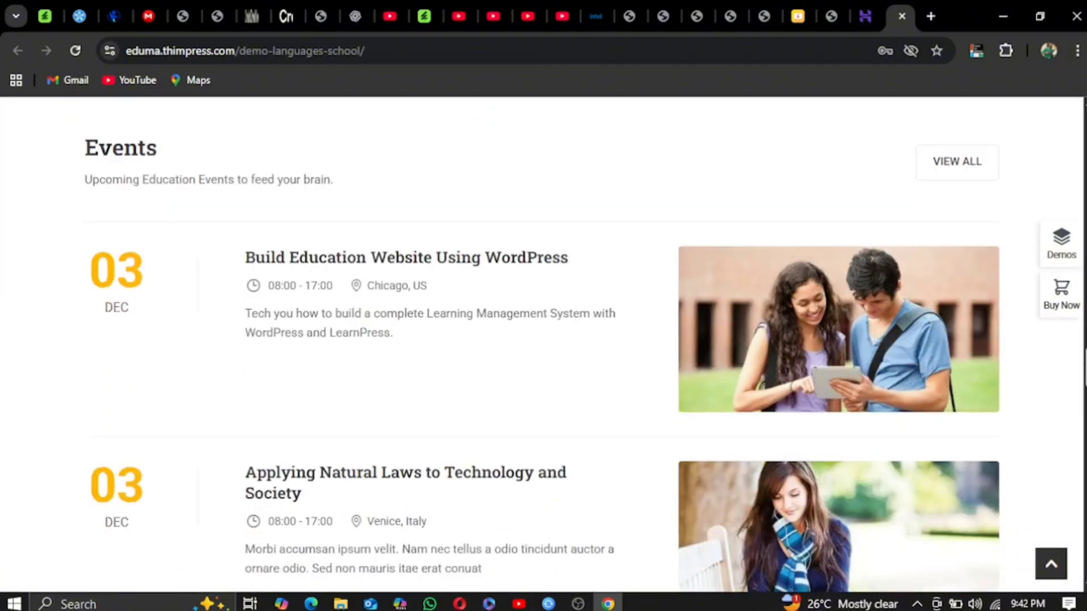
{"action": "scroll", "coordinate": [544, 345], "scroll_direction": "down", "scroll_amount": 14}
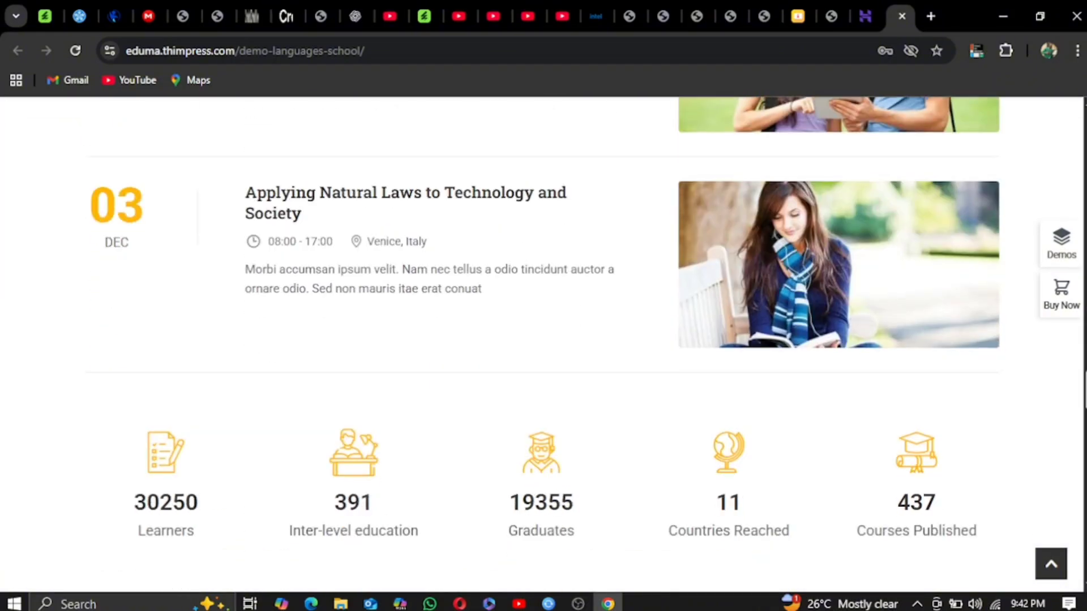
{"action": "scroll", "coordinate": [544, 345], "scroll_direction": "up", "scroll_amount": 3}
{"action": "scroll", "coordinate": [543, 345], "scroll_direction": "down", "scroll_amount": 3}
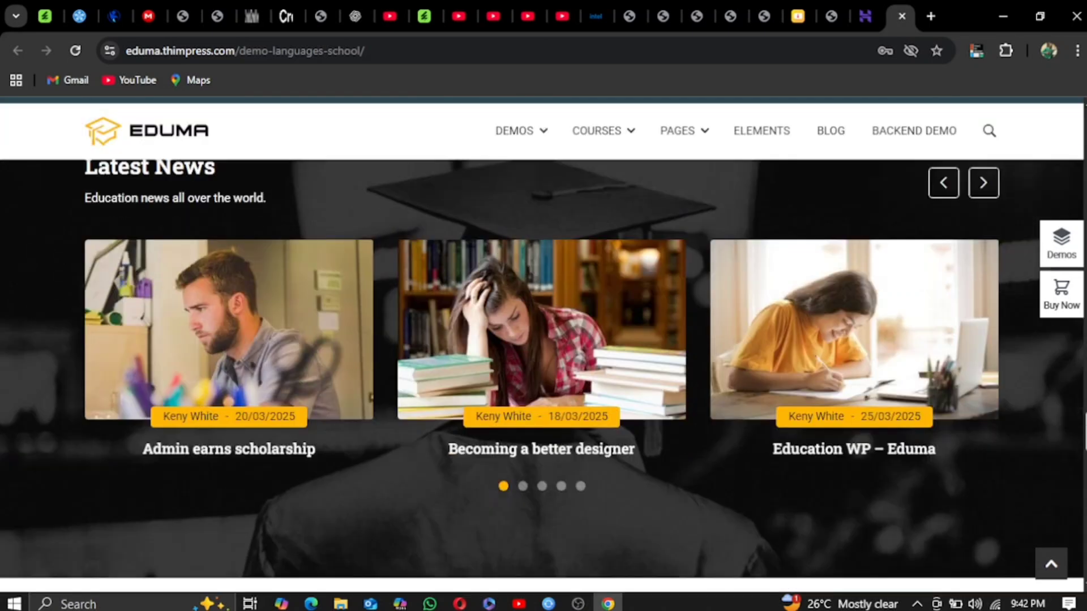
{"action": "scroll", "coordinate": [543, 345], "scroll_direction": "down", "scroll_amount": 9}
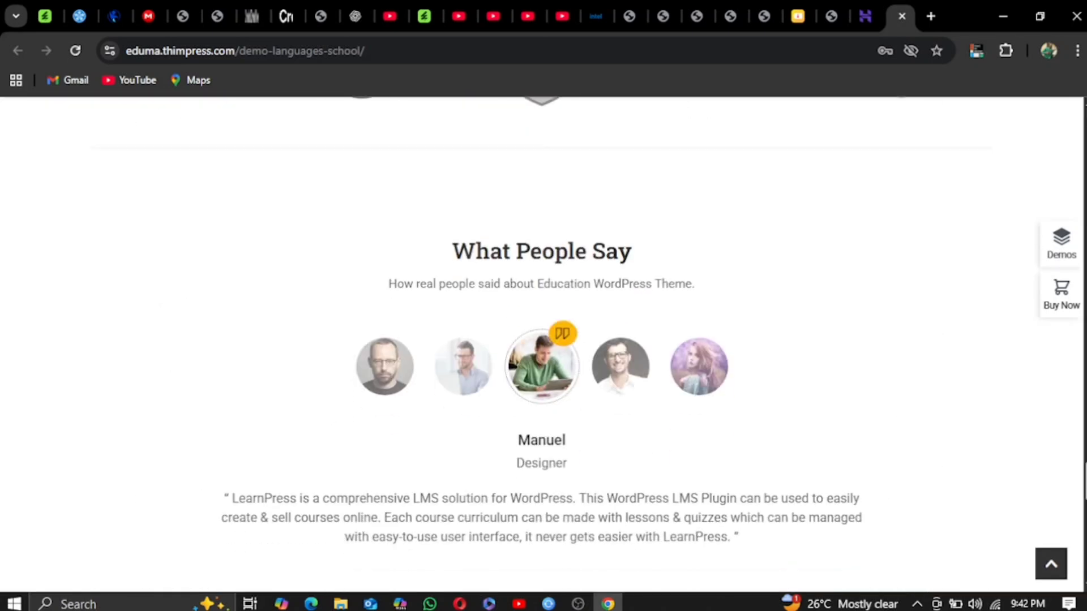
{"action": "scroll", "coordinate": [512, 471], "scroll_direction": "down", "scroll_amount": 6}
{"action": "scroll", "coordinate": [512, 471], "scroll_direction": "up", "scroll_amount": 3}
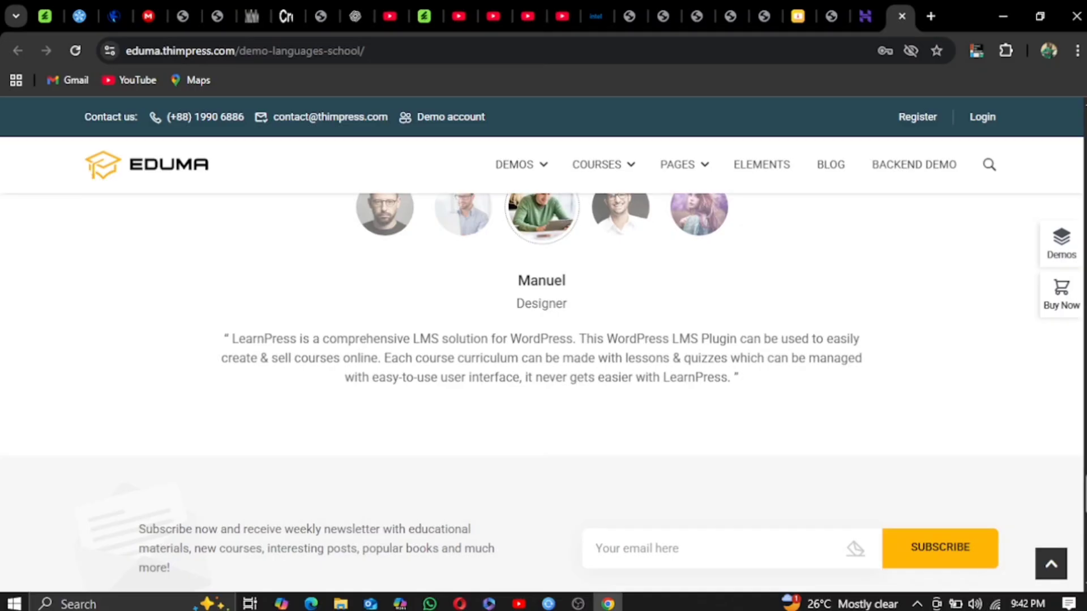
{"action": "scroll", "coordinate": [544, 345], "scroll_direction": "up", "scroll_amount": 7}
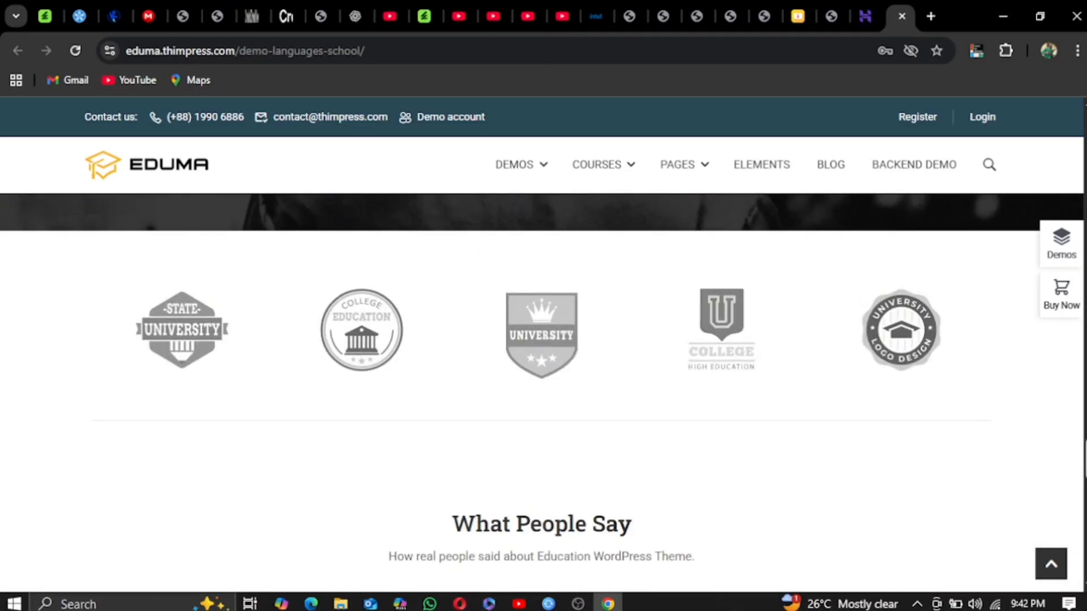
{"action": "scroll", "coordinate": [543, 345], "scroll_direction": "down", "scroll_amount": 15}
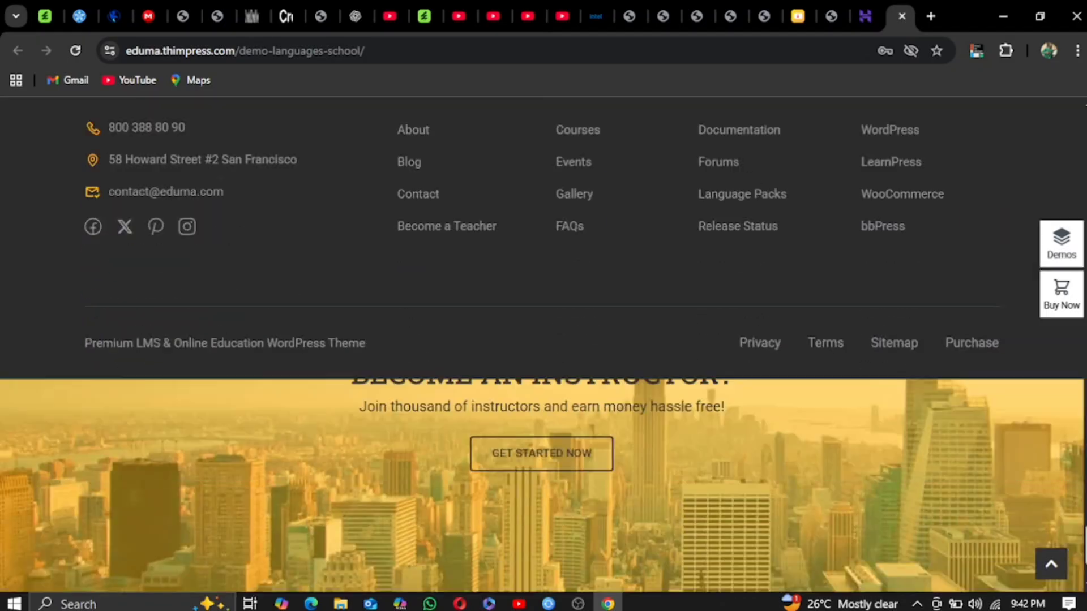
{"action": "scroll", "coordinate": [543, 345], "scroll_direction": "up", "scroll_amount": 10}
{"action": "scroll", "coordinate": [543, 346], "scroll_direction": "up", "scroll_amount": 16}
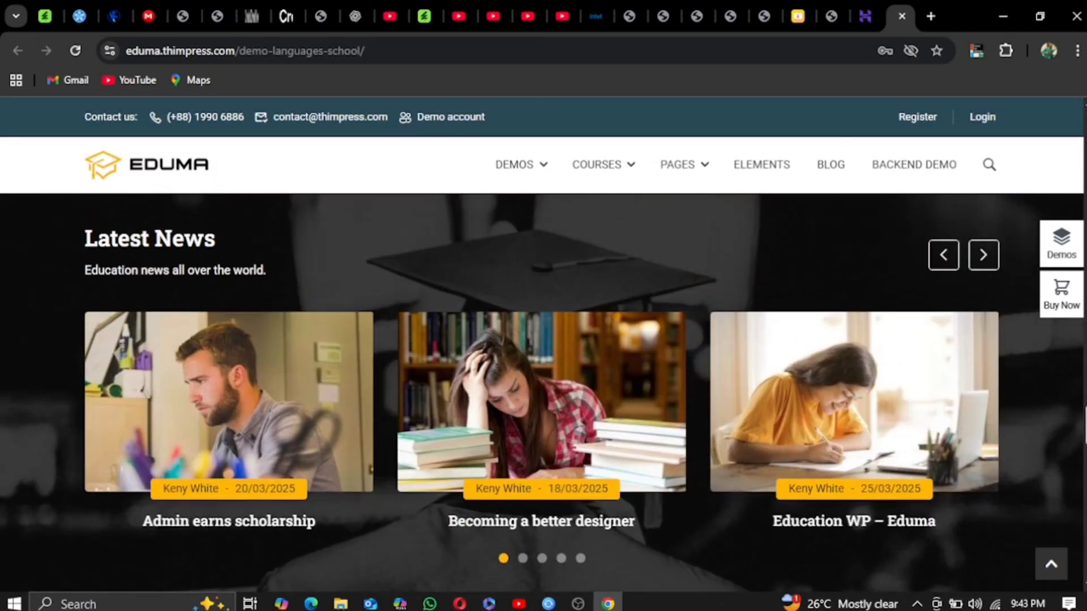
{"action": "scroll", "coordinate": [543, 345], "scroll_direction": "up", "scroll_amount": 15}
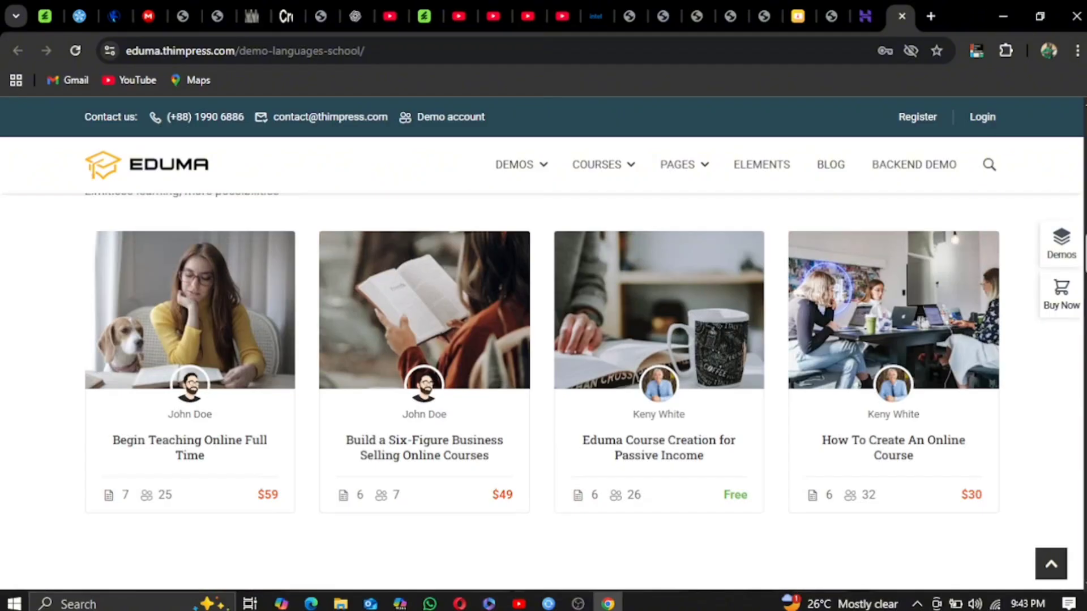
{"action": "scroll", "coordinate": [543, 346], "scroll_direction": "up", "scroll_amount": 15}
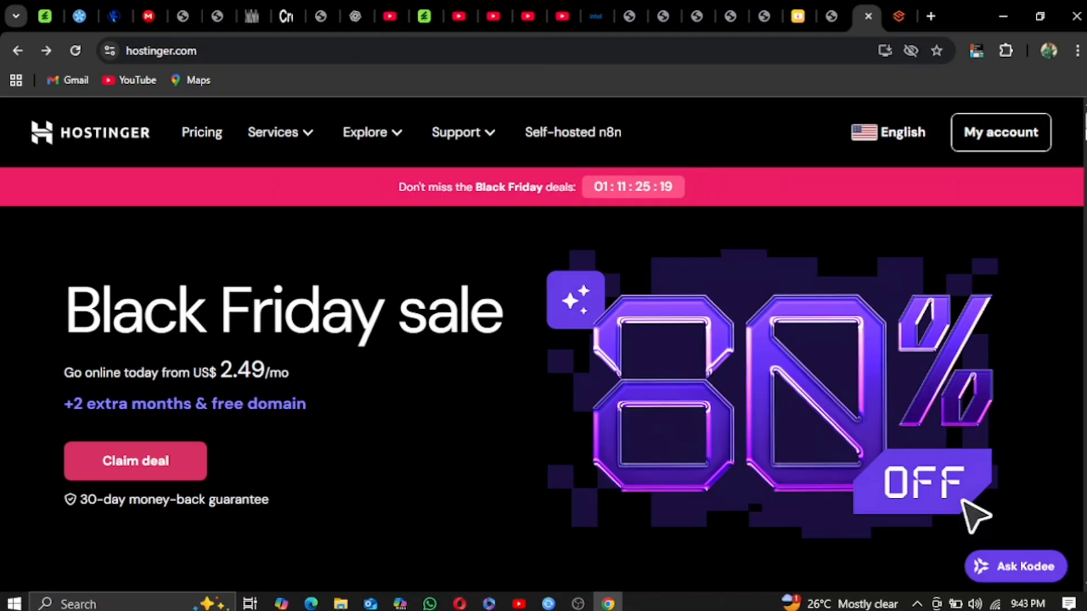
Step: Look through the Hostinger homepage down to the Black Friday hosting plans
{"action": "scroll", "coordinate": [970, 512], "scroll_direction": "down", "scroll_amount": 10}
{"action": "scroll", "coordinate": [970, 511], "scroll_direction": "up", "scroll_amount": 3}
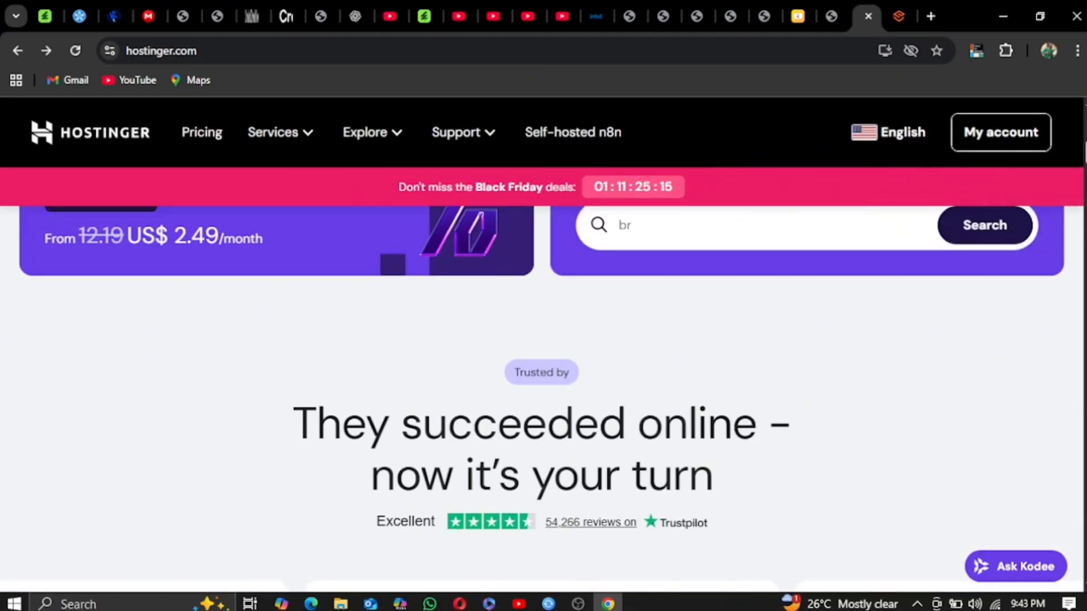
{"action": "scroll", "coordinate": [542, 396], "scroll_direction": "down", "scroll_amount": 15}
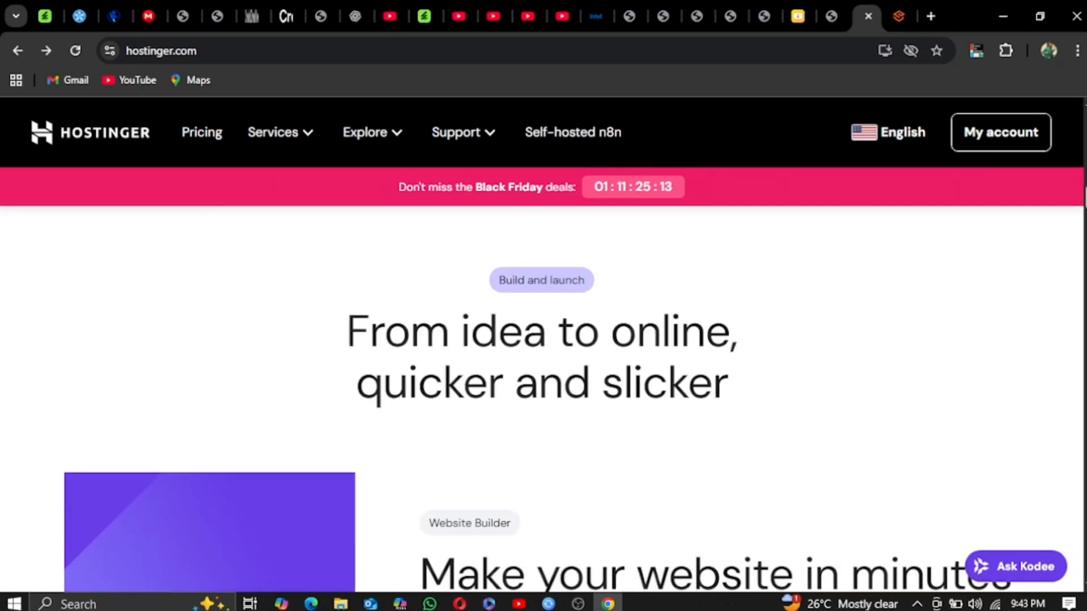
{"action": "scroll", "coordinate": [542, 396], "scroll_direction": "down", "scroll_amount": 20}
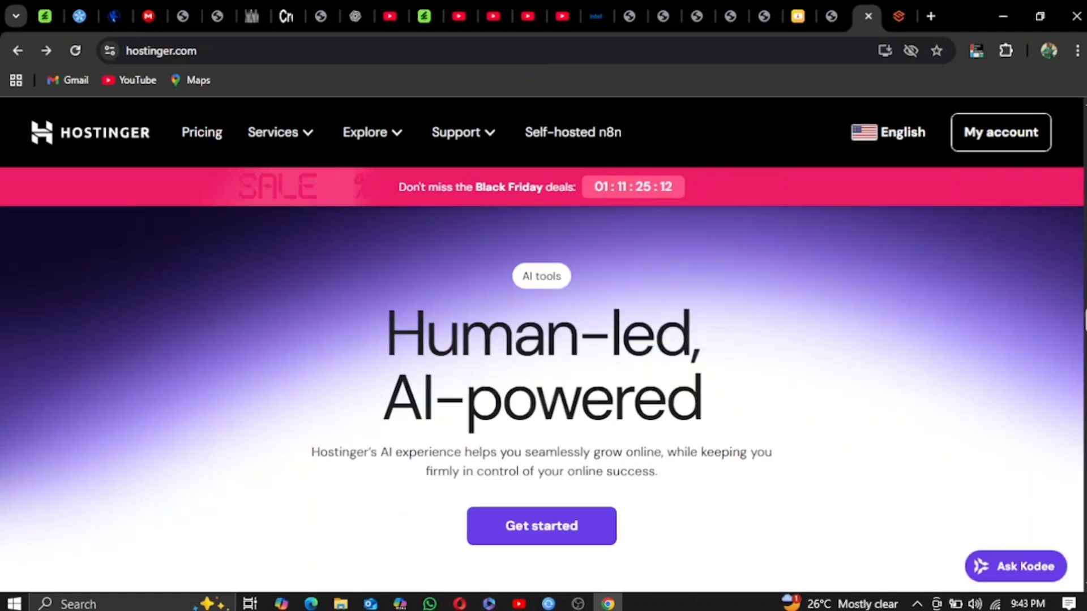
{"action": "scroll", "coordinate": [542, 396], "scroll_direction": "down", "scroll_amount": 15}
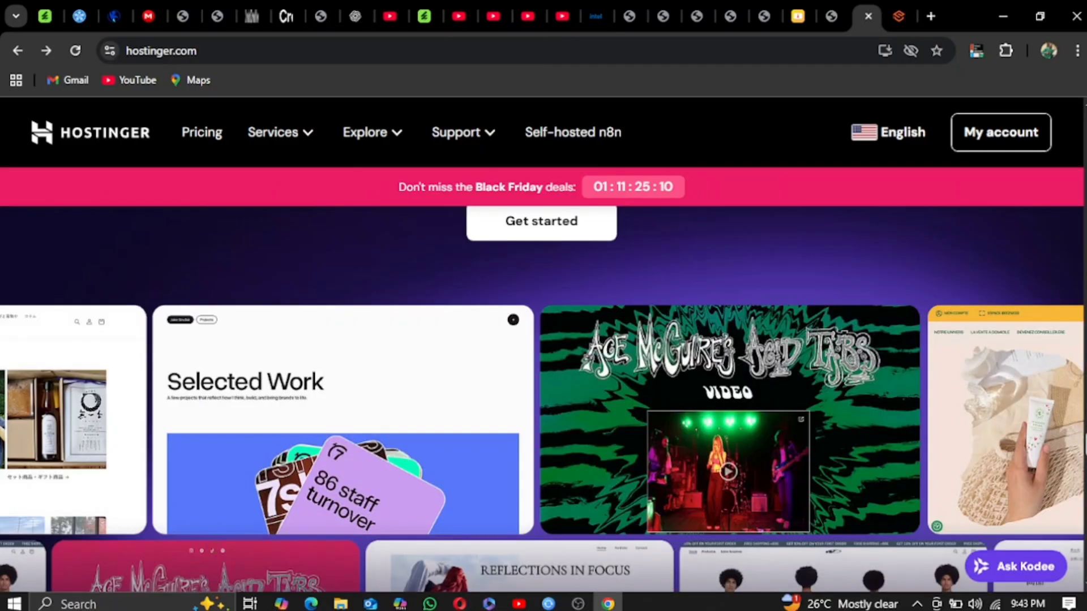
{"action": "scroll", "coordinate": [542, 396], "scroll_direction": "down", "scroll_amount": 12}
{"action": "scroll", "coordinate": [542, 396], "scroll_direction": "up", "scroll_amount": 3}
{"action": "scroll", "coordinate": [542, 396], "scroll_direction": "down", "scroll_amount": 2}
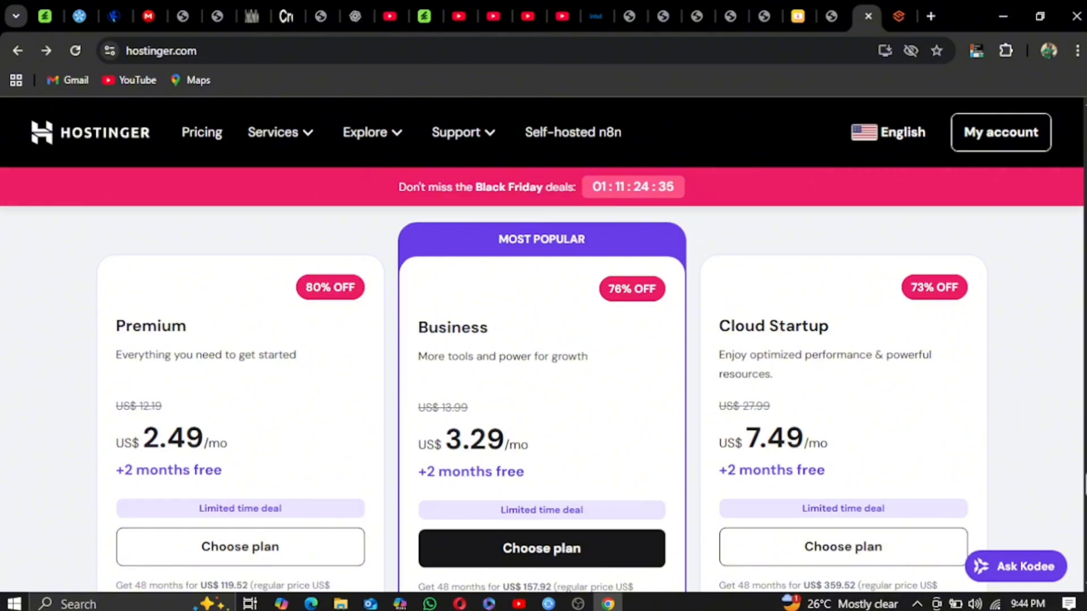
Step: Compare the prices and features of the Premium, Business and Cloud Startup hosting plans
{"action": "scroll", "coordinate": [542, 396], "scroll_direction": "down", "scroll_amount": 10}
{"action": "scroll", "coordinate": [542, 396], "scroll_direction": "up", "scroll_amount": 7}
{"action": "scroll", "coordinate": [541, 396], "scroll_direction": "down", "scroll_amount": 2}
{"action": "scroll", "coordinate": [542, 396], "scroll_direction": "down", "scroll_amount": 1}
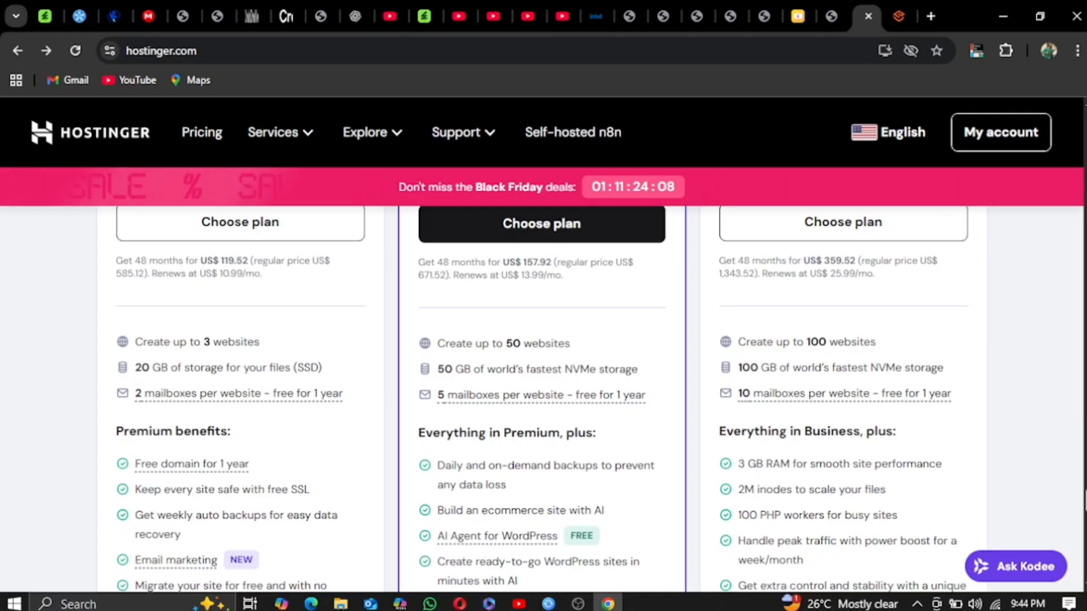
{"action": "scroll", "coordinate": [543, 396], "scroll_direction": "down", "scroll_amount": 5}
{"action": "scroll", "coordinate": [543, 396], "scroll_direction": "up", "scroll_amount": 5}
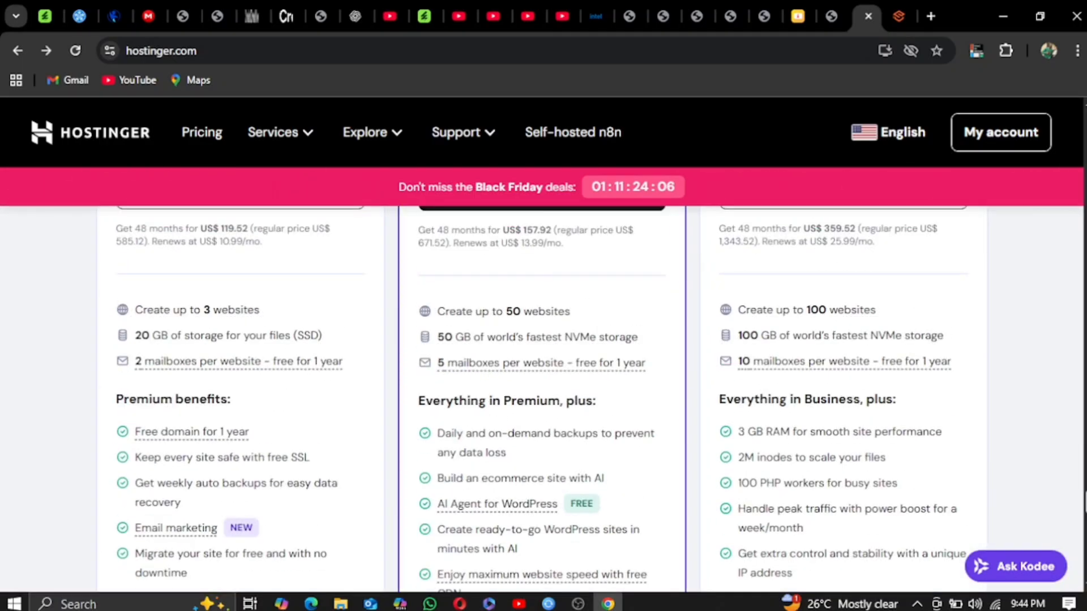
{"action": "scroll", "coordinate": [543, 397], "scroll_direction": "up", "scroll_amount": 5}
{"action": "scroll", "coordinate": [543, 396], "scroll_direction": "down", "scroll_amount": 3}
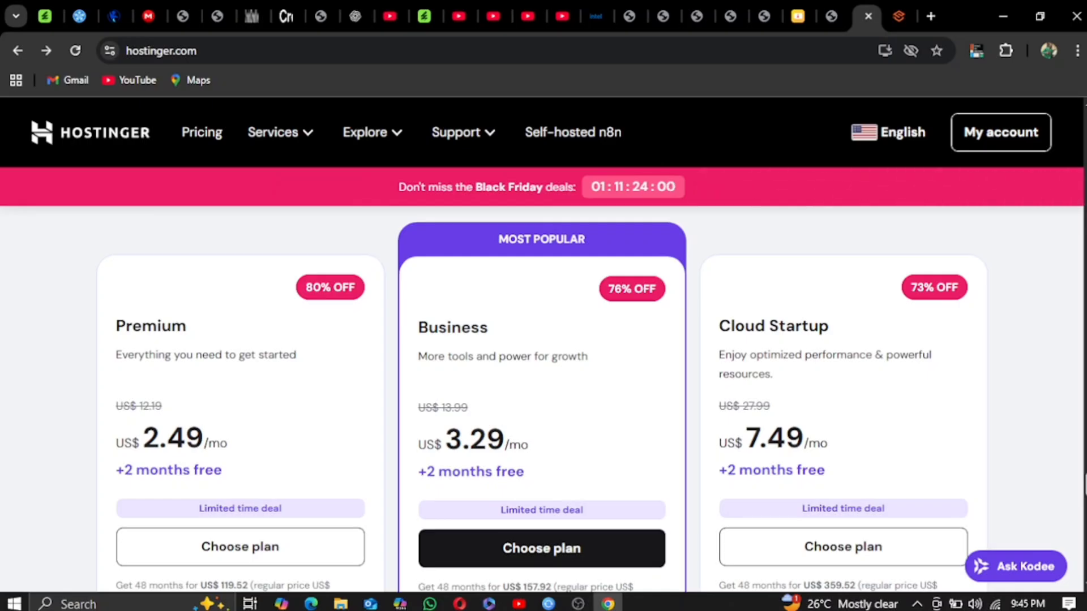
Step: Look over the rest of the Hostinger homepage and open the account area
{"action": "scroll", "coordinate": [543, 397], "scroll_direction": "down", "scroll_amount": 15}
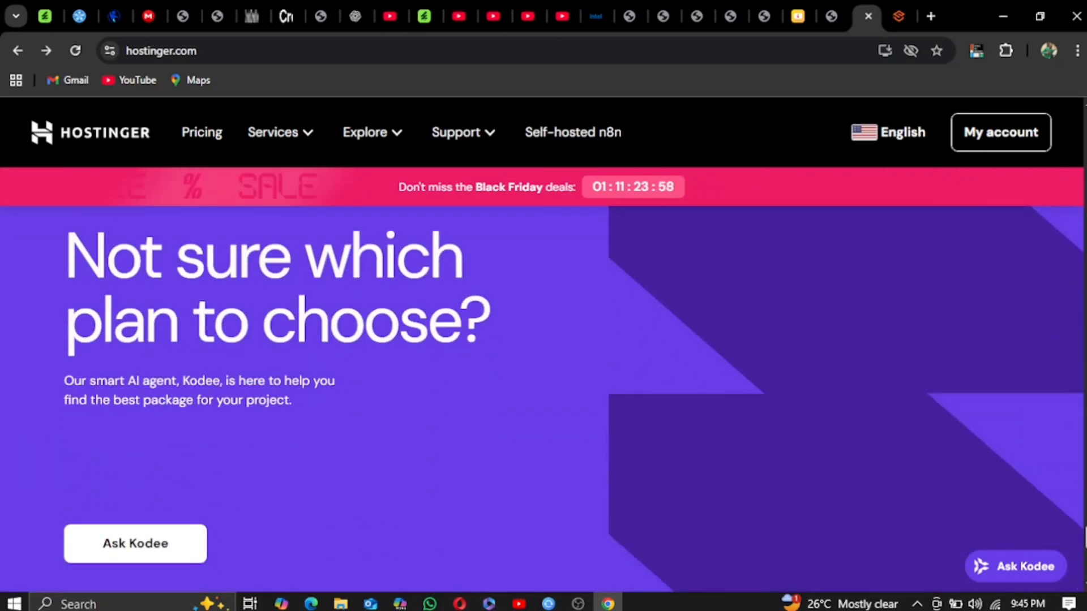
{"action": "scroll", "coordinate": [543, 396], "scroll_direction": "down", "scroll_amount": 5}
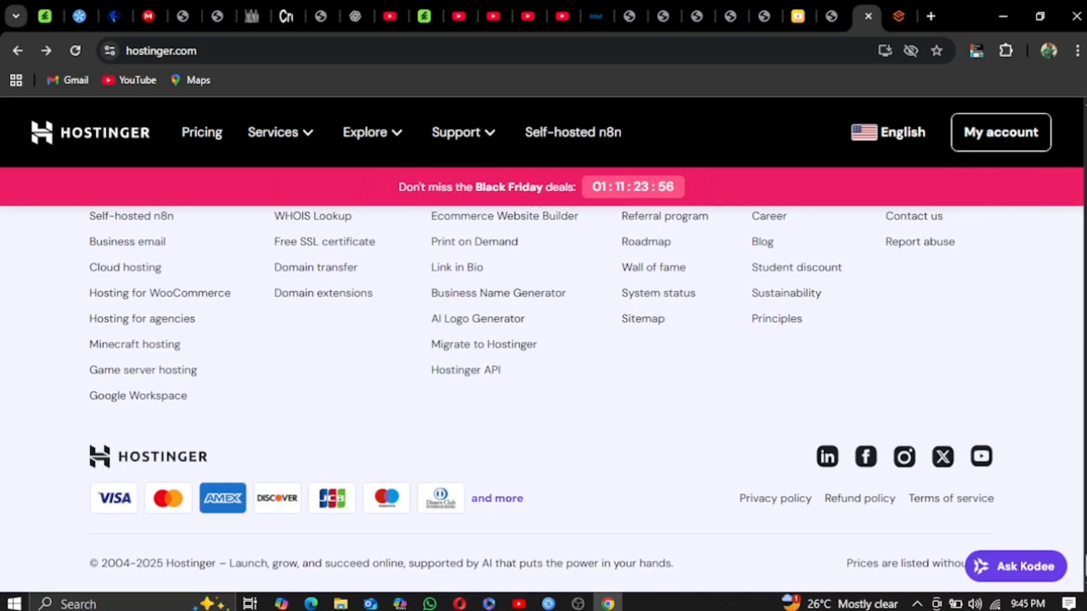
{"action": "scroll", "coordinate": [543, 396], "scroll_direction": "up", "scroll_amount": 20}
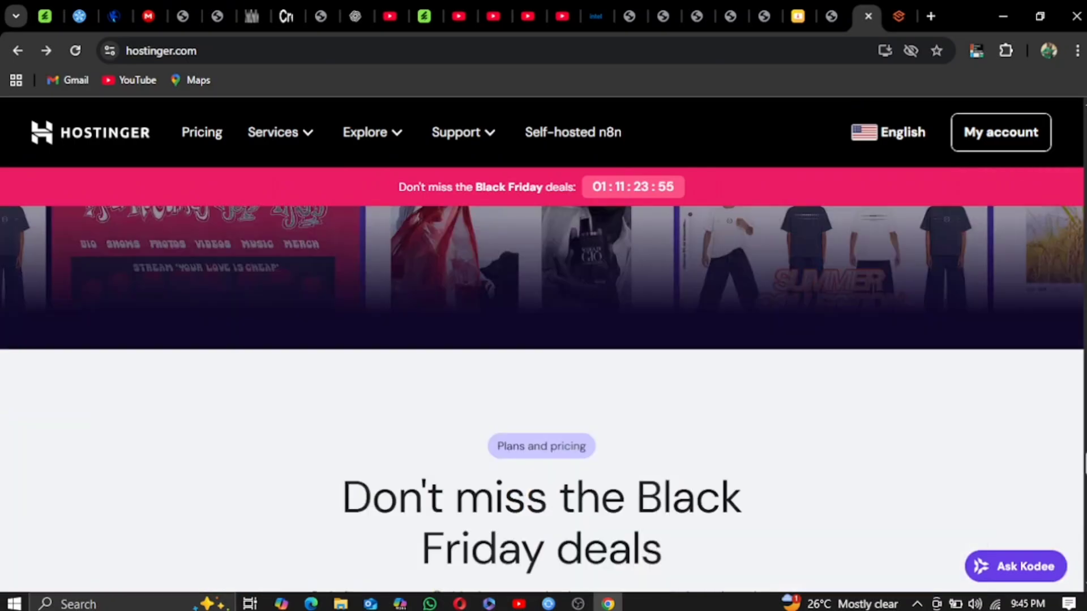
{"action": "scroll", "coordinate": [543, 396], "scroll_direction": "up", "scroll_amount": 5}
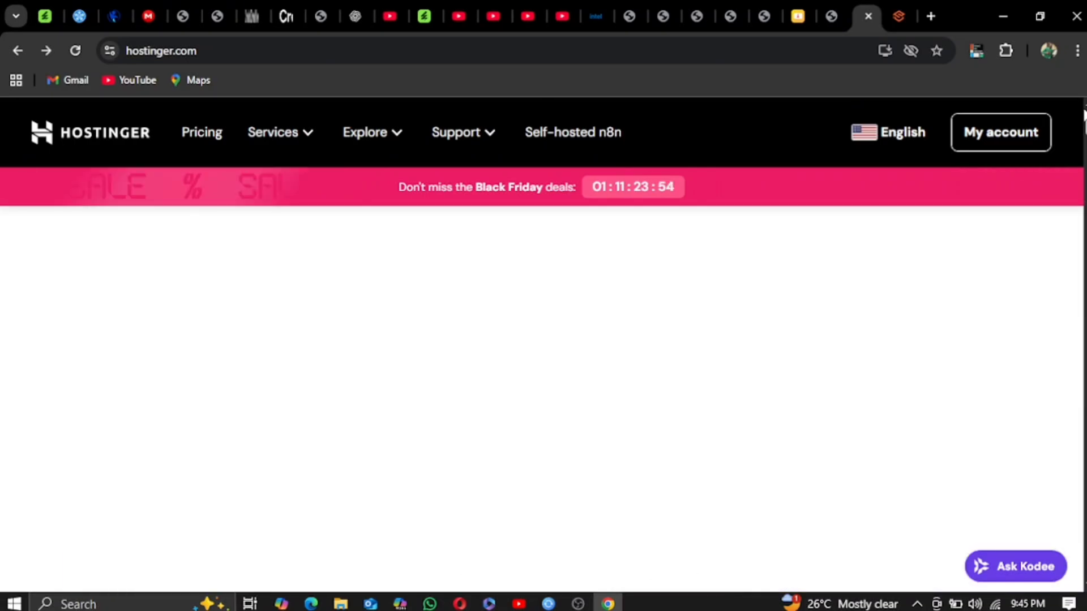
{"action": "left_click", "coordinate": [982, 139]}
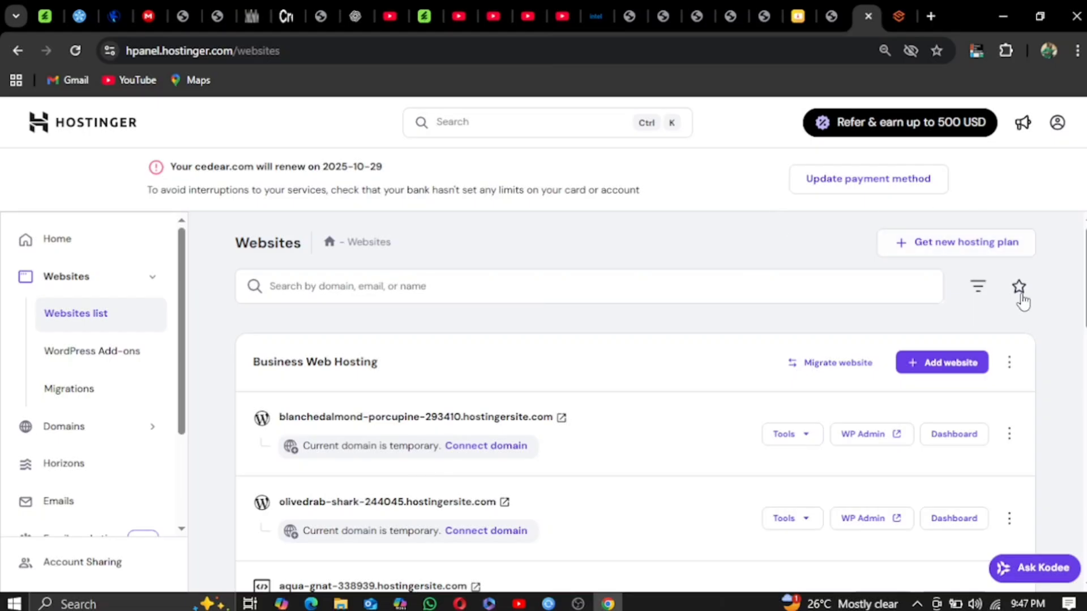
Step: Add a new WordPress website under the Business Web Hosting plan and proceed to its login details
{"action": "mouse_move", "coordinate": [1085, 327]}
{"action": "left_mouse_down"}
{"action": "mouse_move", "coordinate": [1082, 574]}
{"action": "mouse_move", "coordinate": [1073, 323]}
{"action": "left_mouse_up"}
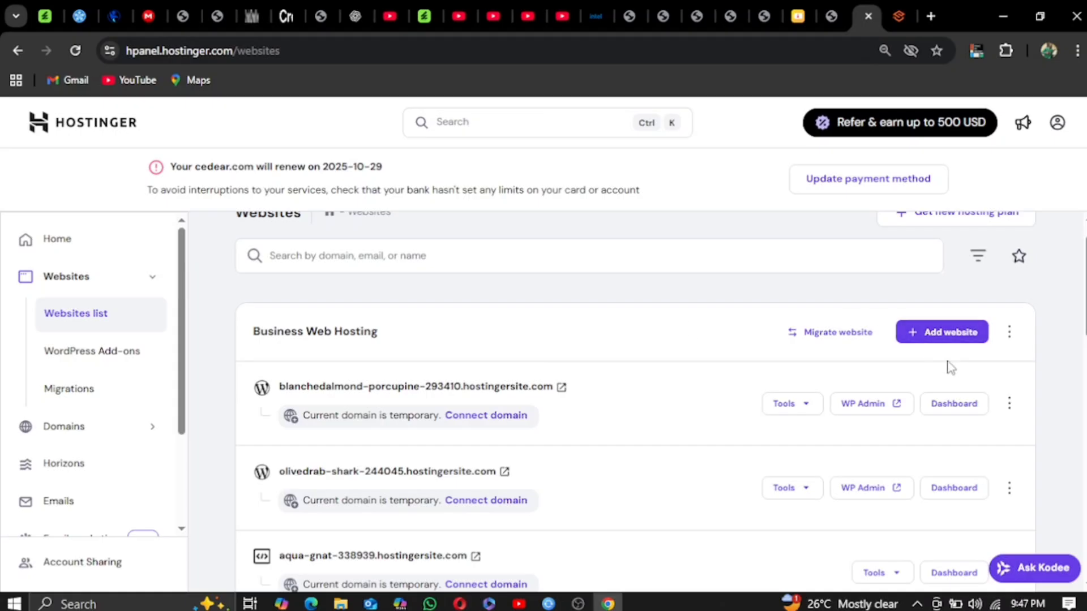
{"action": "left_click", "coordinate": [944, 340]}
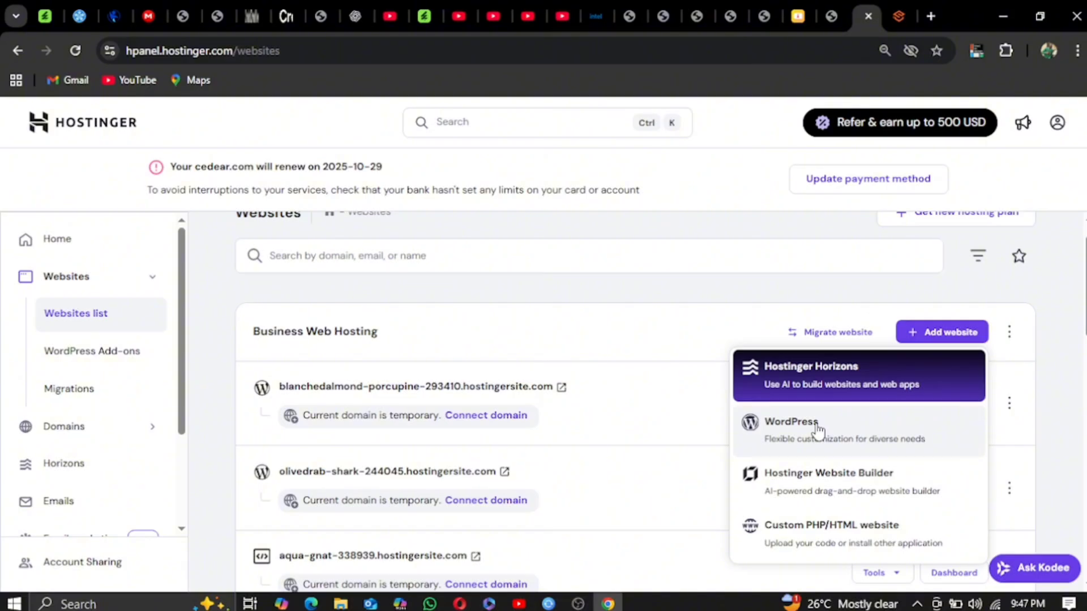
{"action": "left_click", "coordinate": [653, 321]}
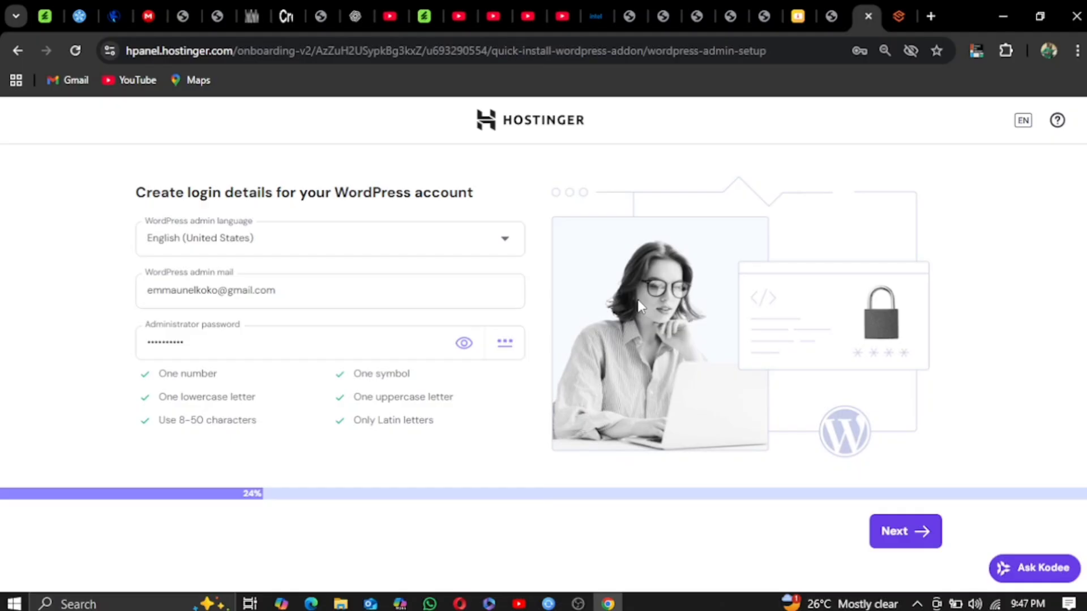
Step: Submit the WordPress login details with a new administrator password and decline the browser's offer to update the saved password
{"action": "left_click", "coordinate": [463, 345]}
{"action": "left_click", "coordinate": [269, 340]}
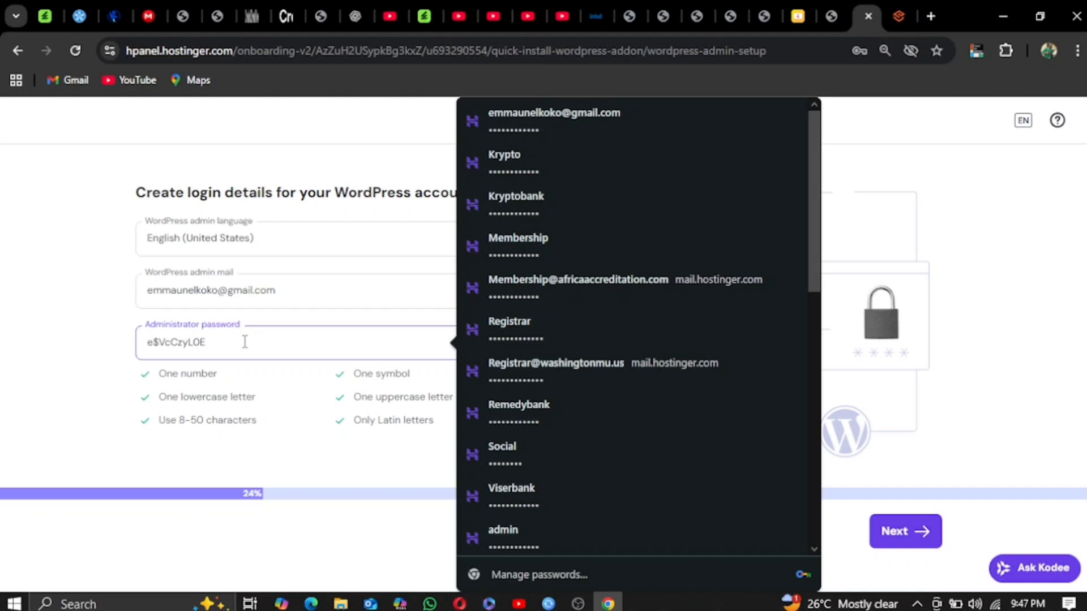
{"action": "key", "text": "BackSpace"}
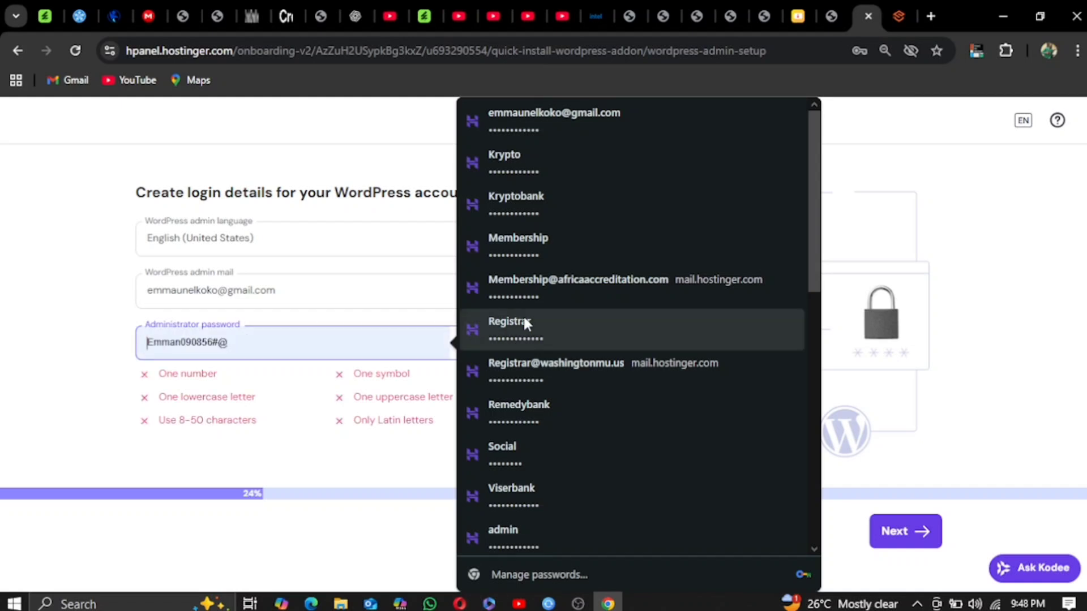
{"action": "left_click", "coordinate": [532, 335]}
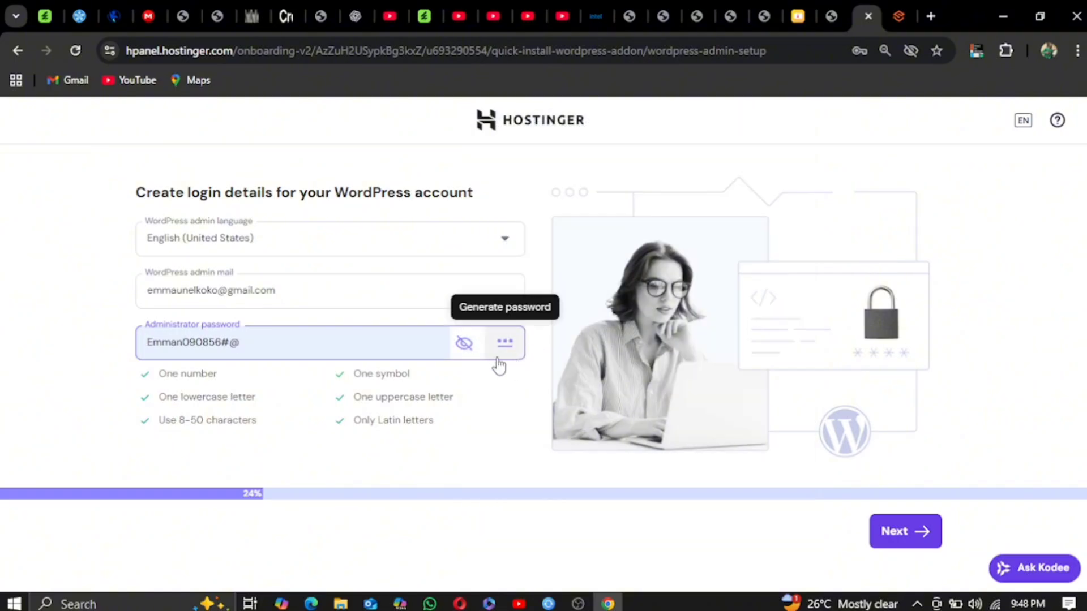
{"action": "left_click", "coordinate": [464, 345]}
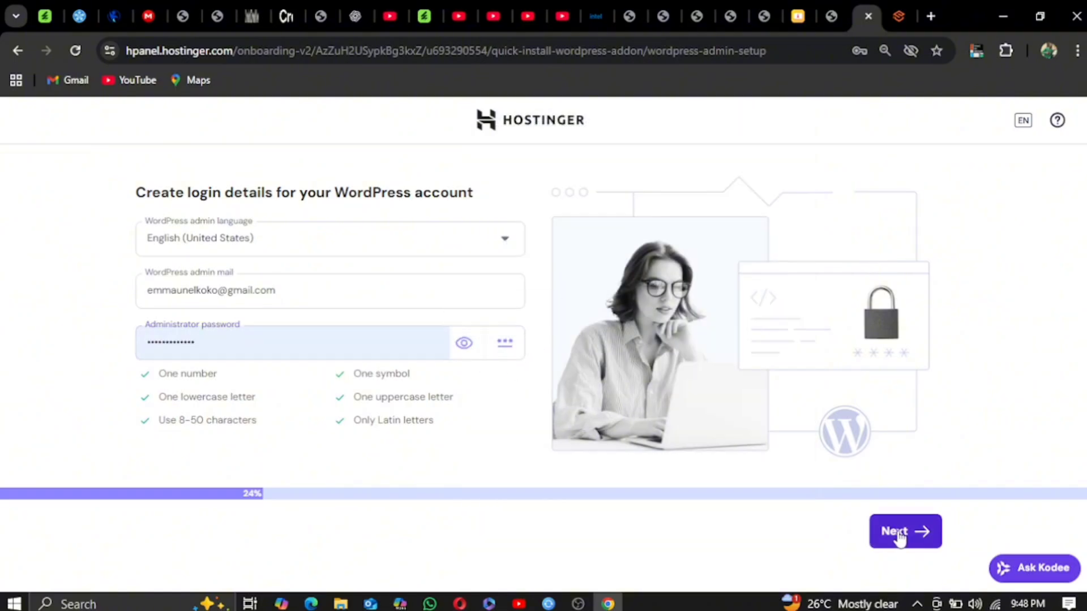
{"action": "key", "text": "Return"}
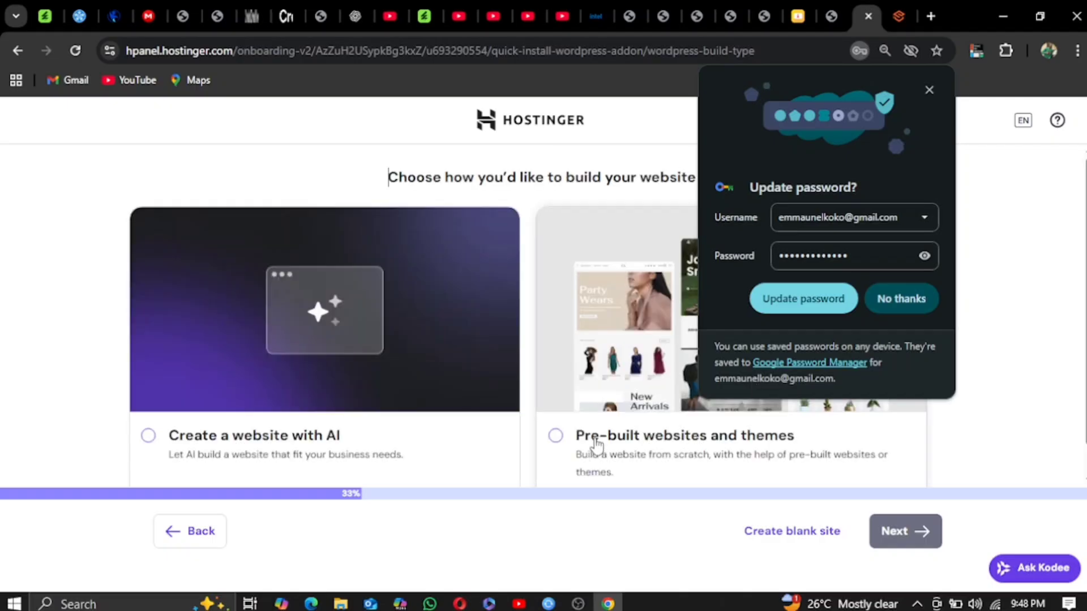
{"action": "left_click", "coordinate": [911, 295]}
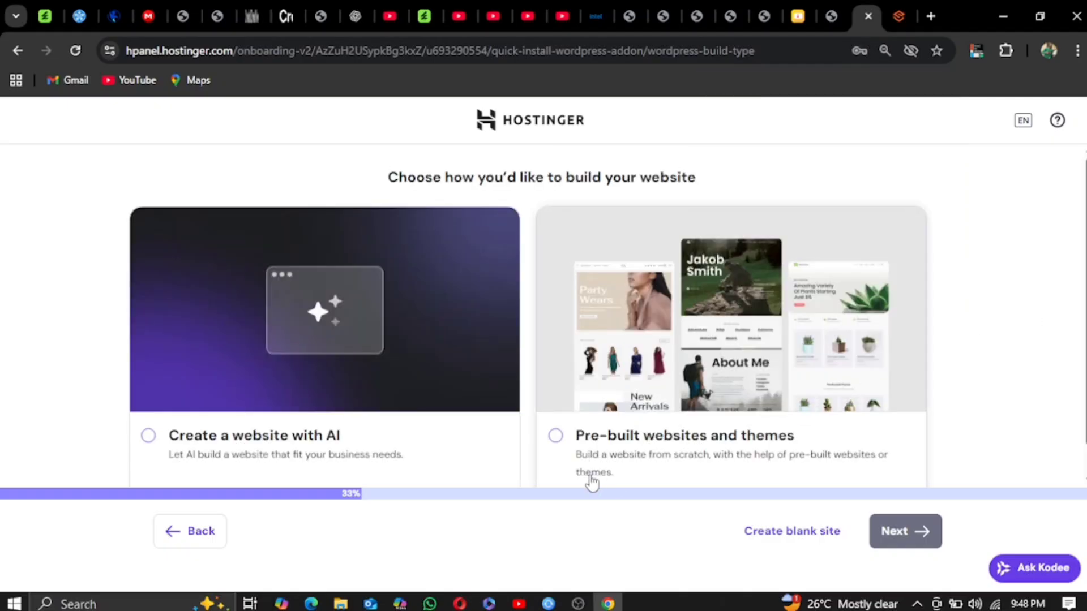
Step: Choose to create a blank WordPress site and give it a temporary domain
{"action": "scroll", "coordinate": [607, 320], "scroll_direction": "down", "scroll_amount": 1}
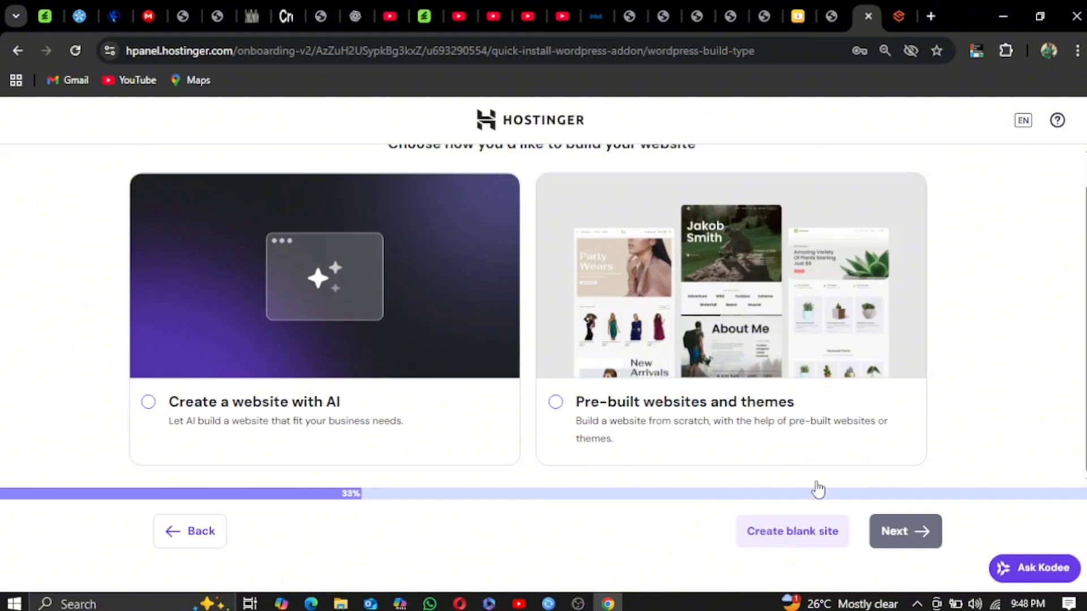
{"action": "left_click", "coordinate": [797, 542]}
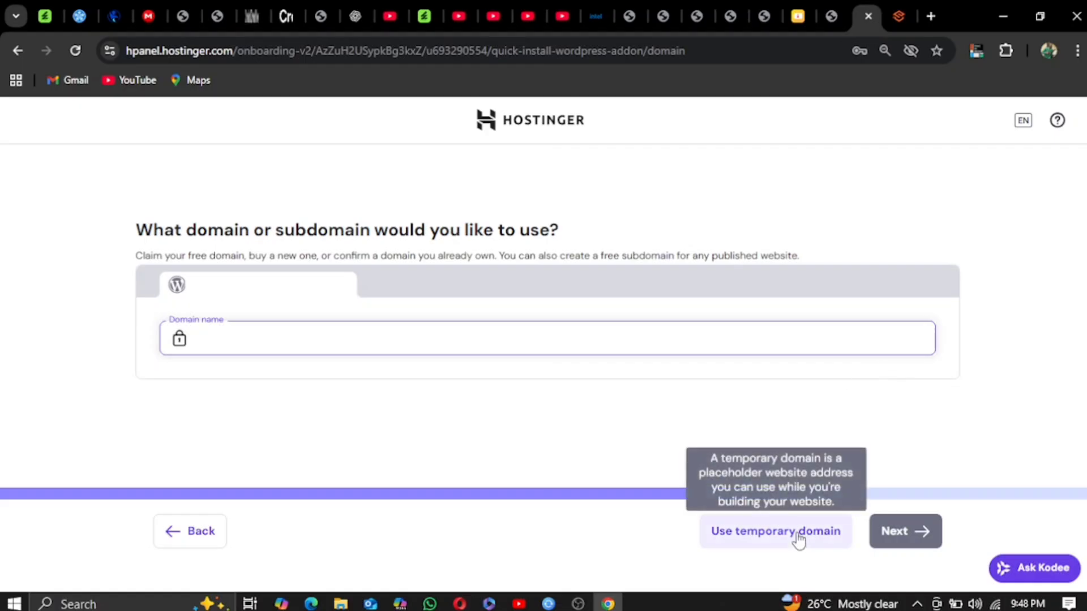
{"action": "left_click", "coordinate": [758, 532]}
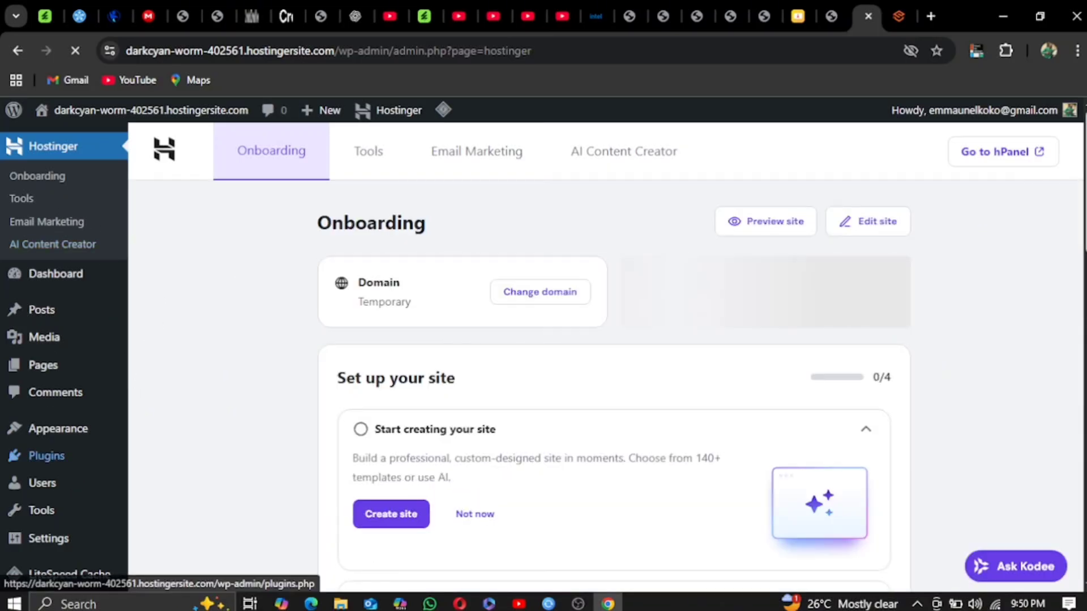
Step: Go to the new site's theme management and open the form for uploading a theme in .zip format
{"action": "scroll", "coordinate": [614, 357], "scroll_direction": "down", "scroll_amount": 6}
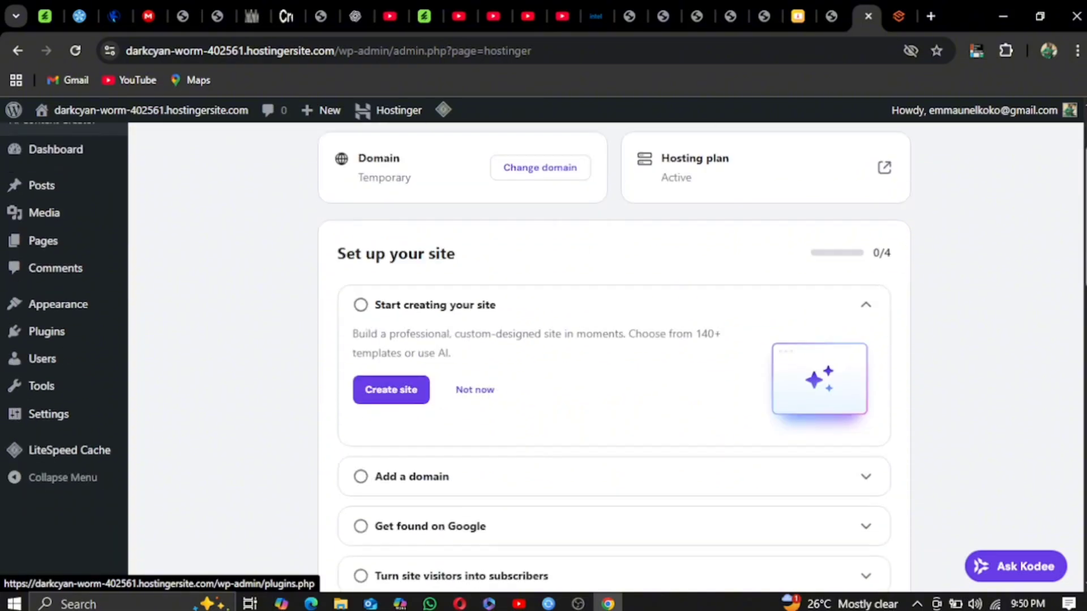
{"action": "scroll", "coordinate": [543, 300], "scroll_direction": "down", "scroll_amount": 5}
{"action": "scroll", "coordinate": [543, 430], "scroll_direction": "up", "scroll_amount": 3}
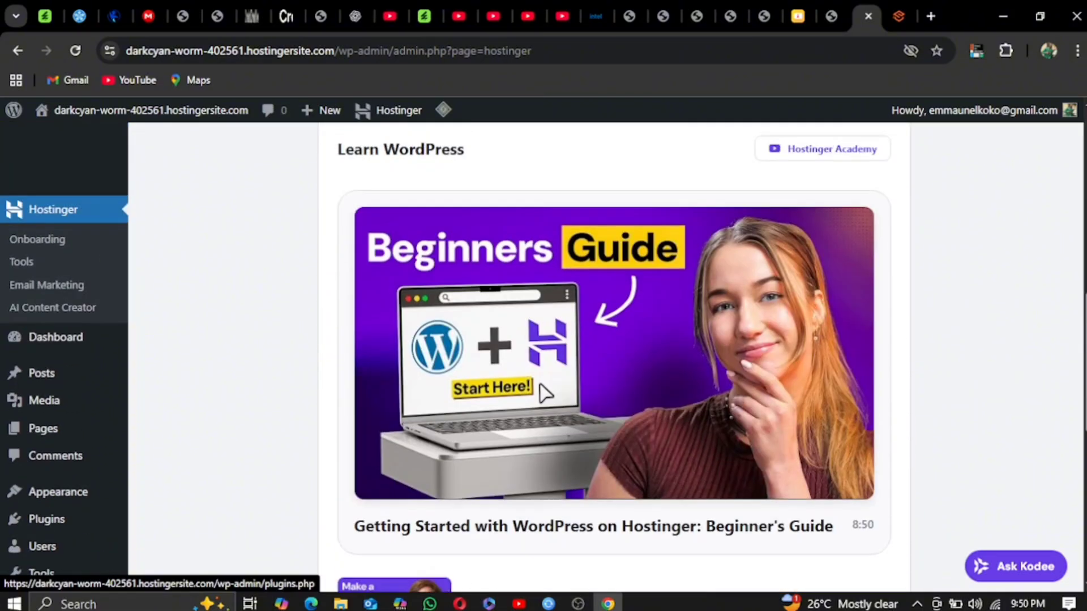
{"action": "scroll", "coordinate": [614, 357], "scroll_direction": "down", "scroll_amount": 10}
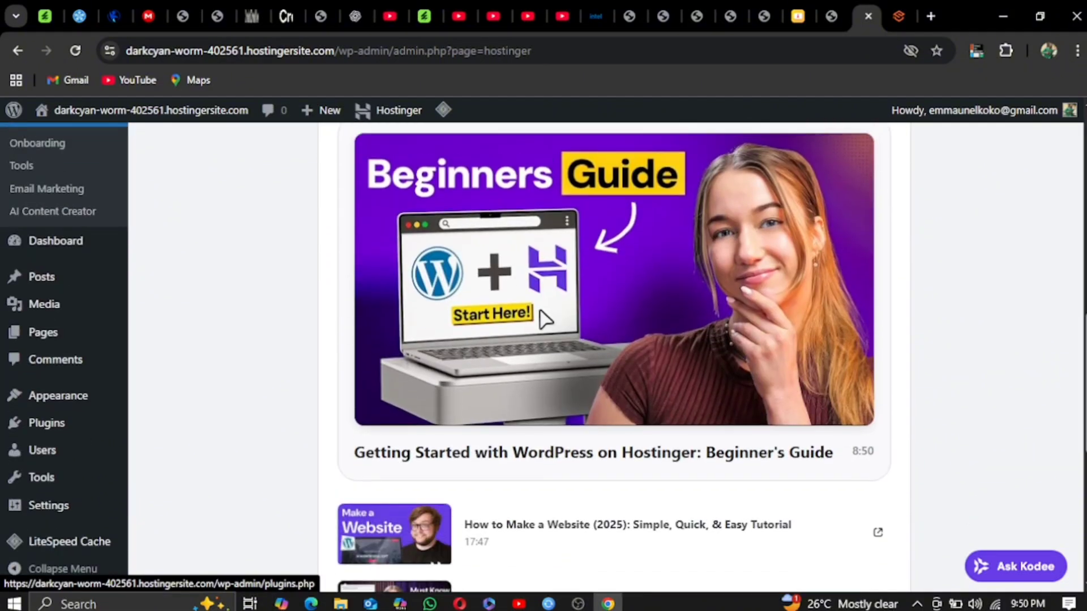
{"action": "scroll", "coordinate": [993, 371], "scroll_direction": "up", "scroll_amount": 7}
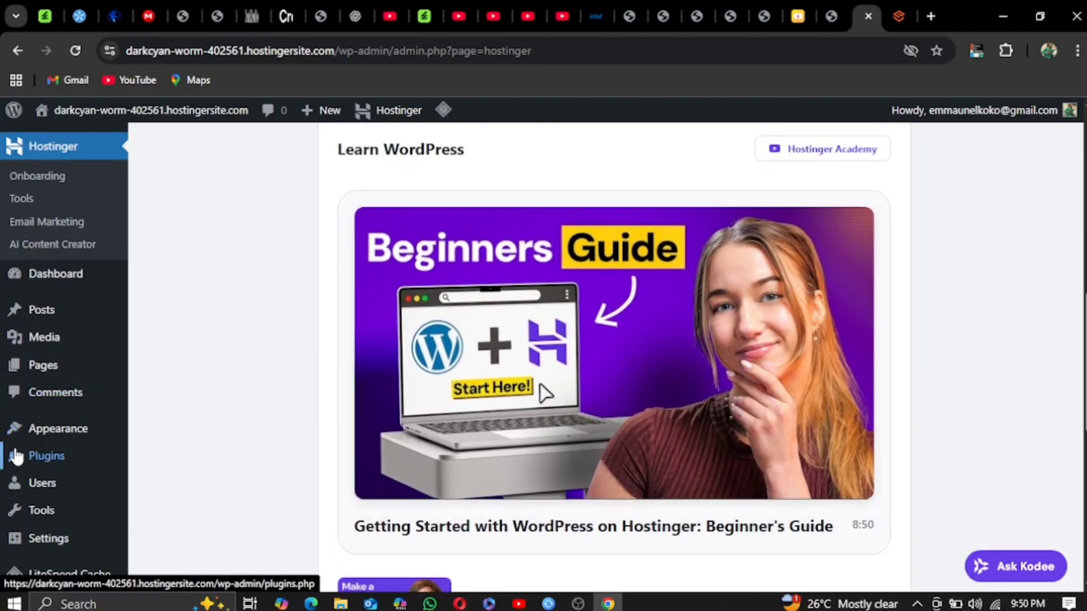
{"action": "mouse_move", "coordinate": [17, 442]}
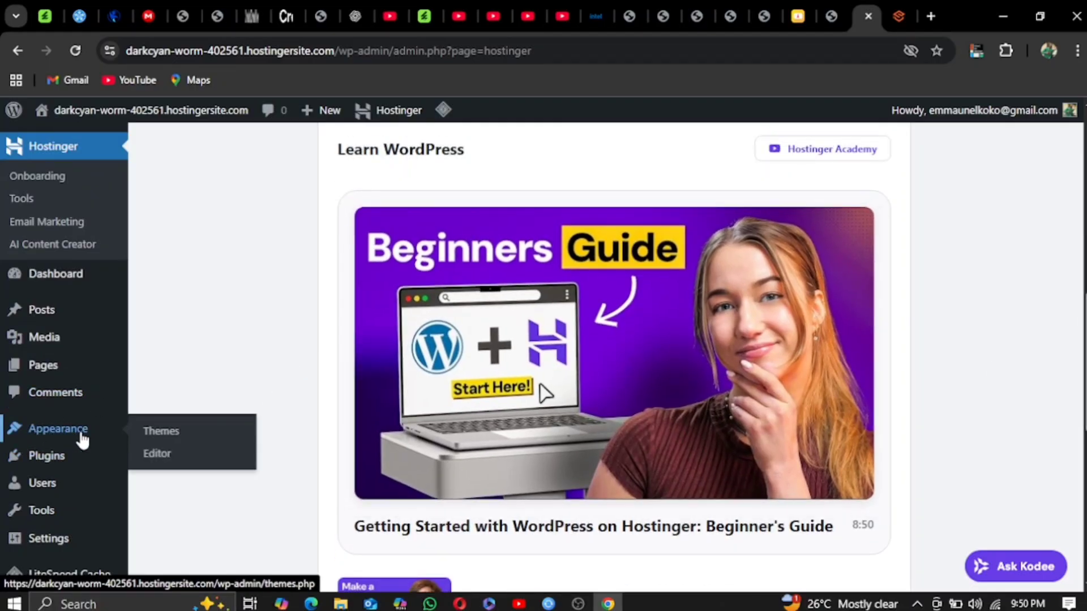
{"action": "left_click", "coordinate": [164, 430]}
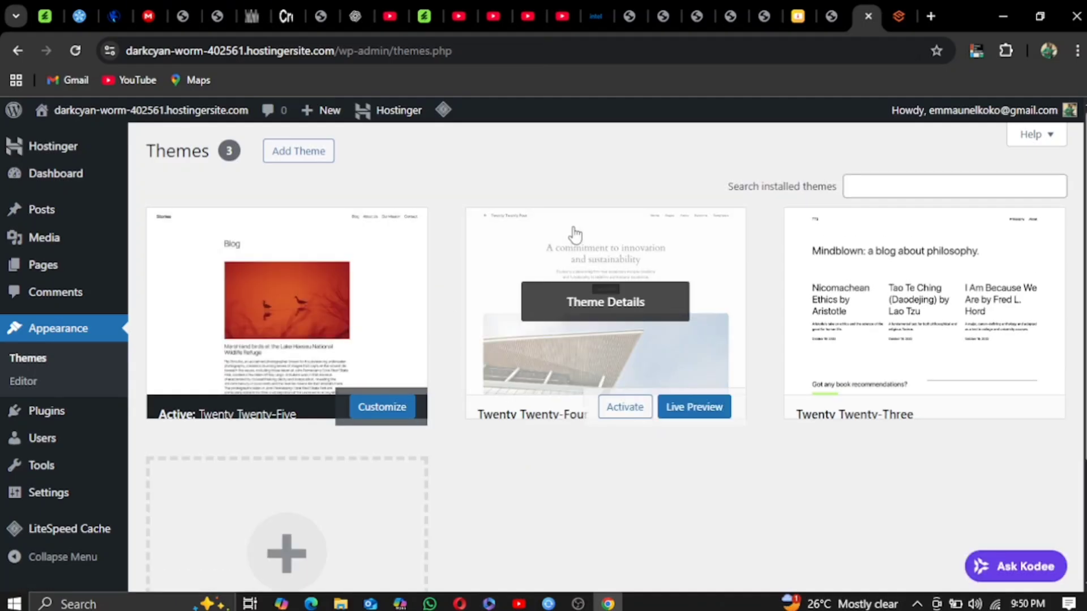
{"action": "left_click", "coordinate": [299, 158]}
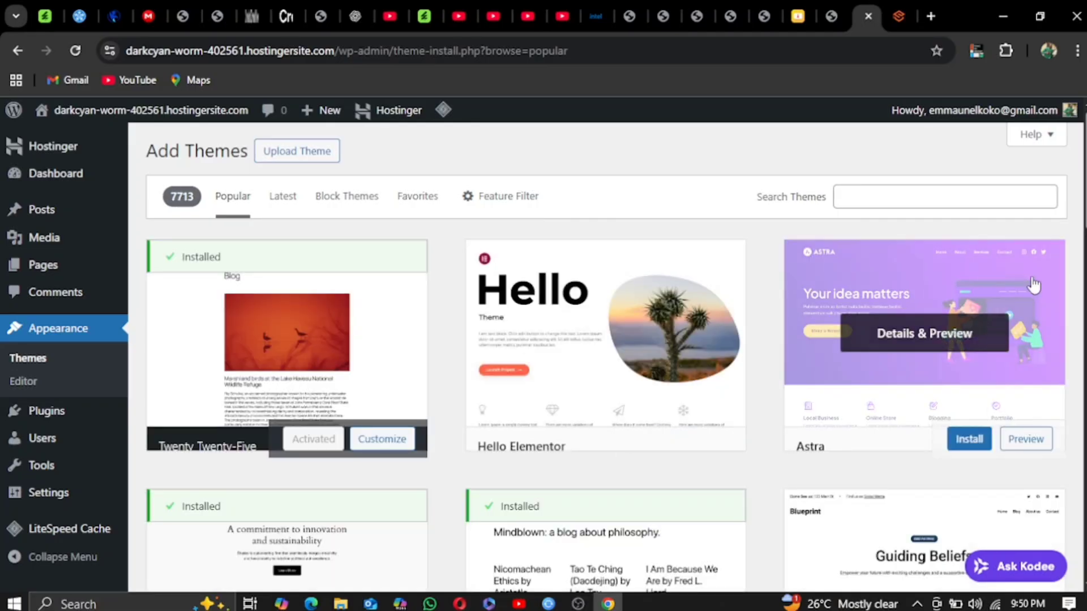
{"action": "scroll", "coordinate": [605, 357], "scroll_direction": "down", "scroll_amount": 10}
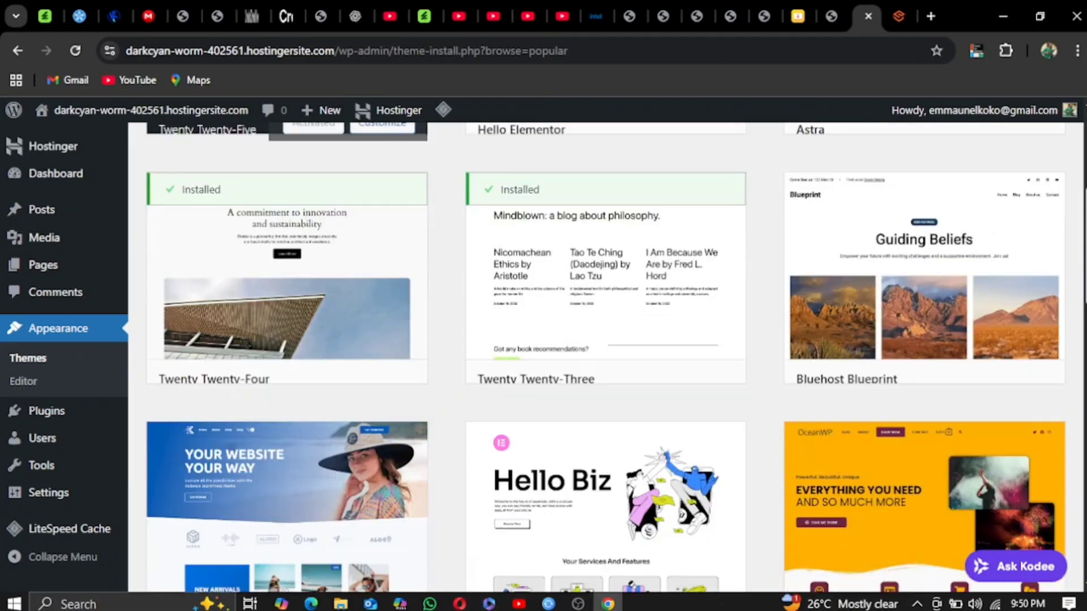
{"action": "scroll", "coordinate": [1078, 232], "scroll_direction": "up", "scroll_amount": 10}
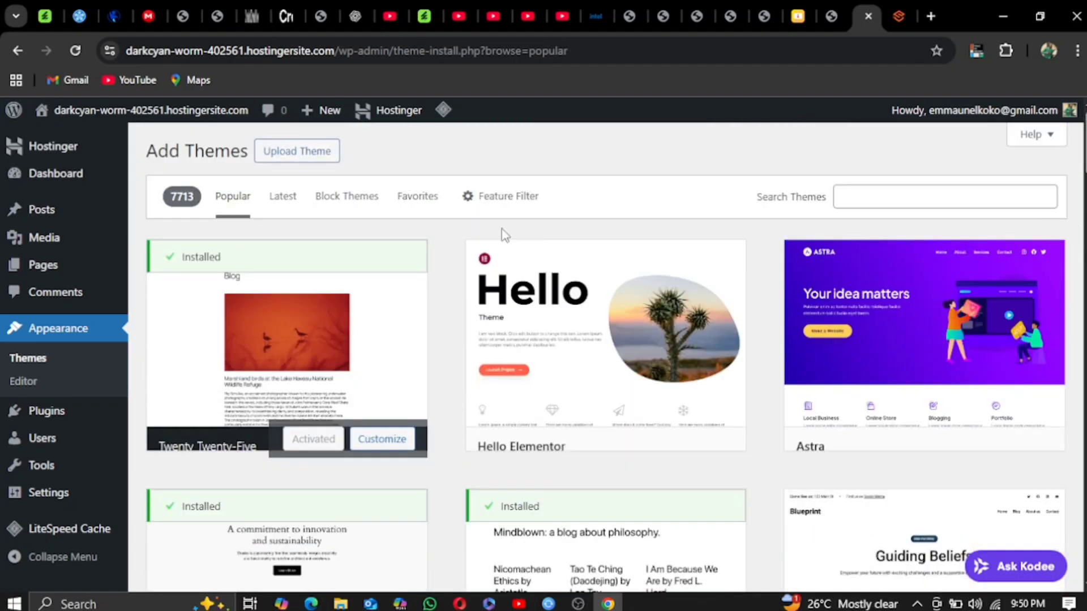
{"action": "left_click", "coordinate": [306, 157]}
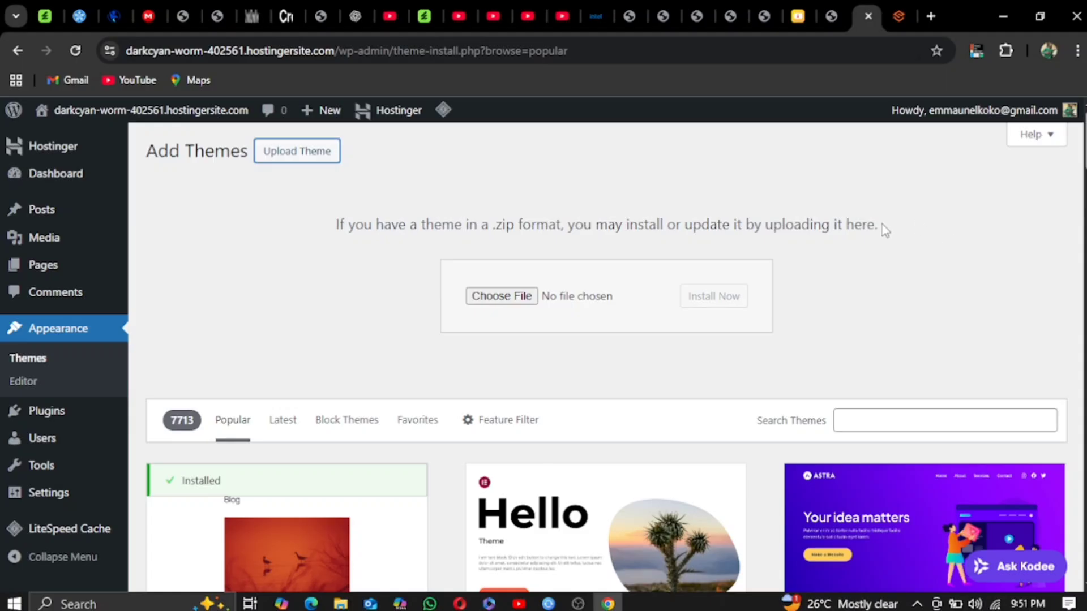
Step: Upload eduma.zip from the desktop as a new theme, install it and activate it
{"action": "left_click", "coordinate": [1039, 12]}
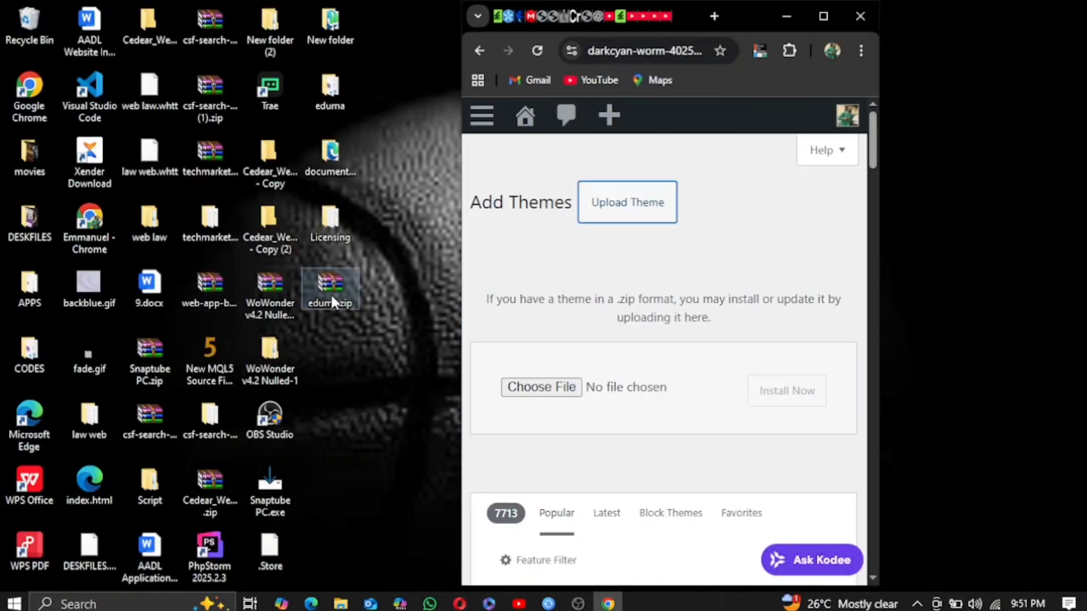
{"action": "left_click_drag", "start_coordinate": [331, 293], "coordinate": [562, 385]}
{"action": "left_click", "coordinate": [824, 17]}
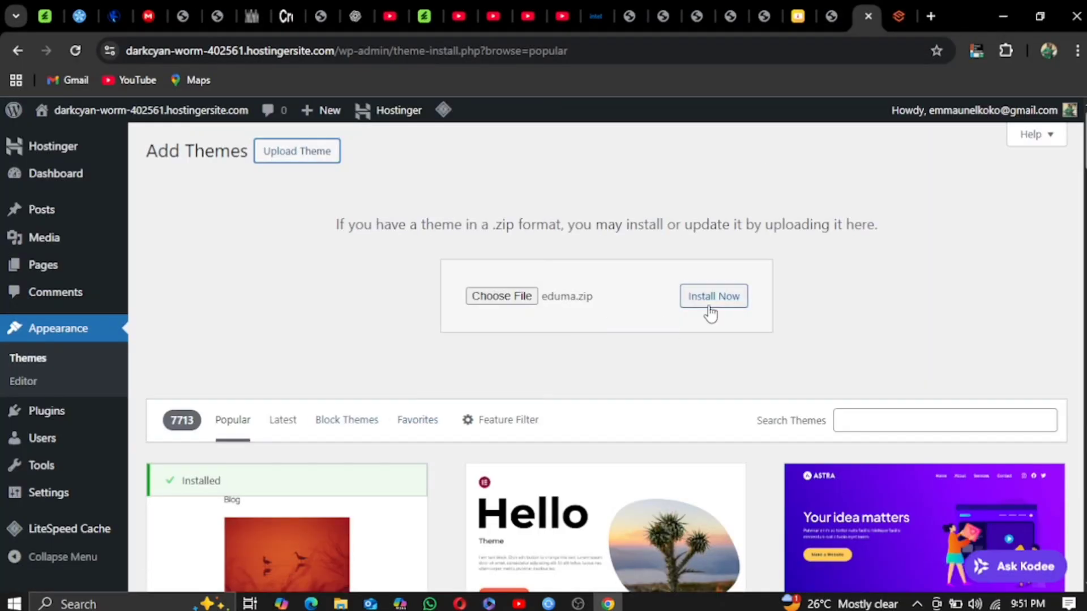
{"action": "left_click", "coordinate": [718, 301]}
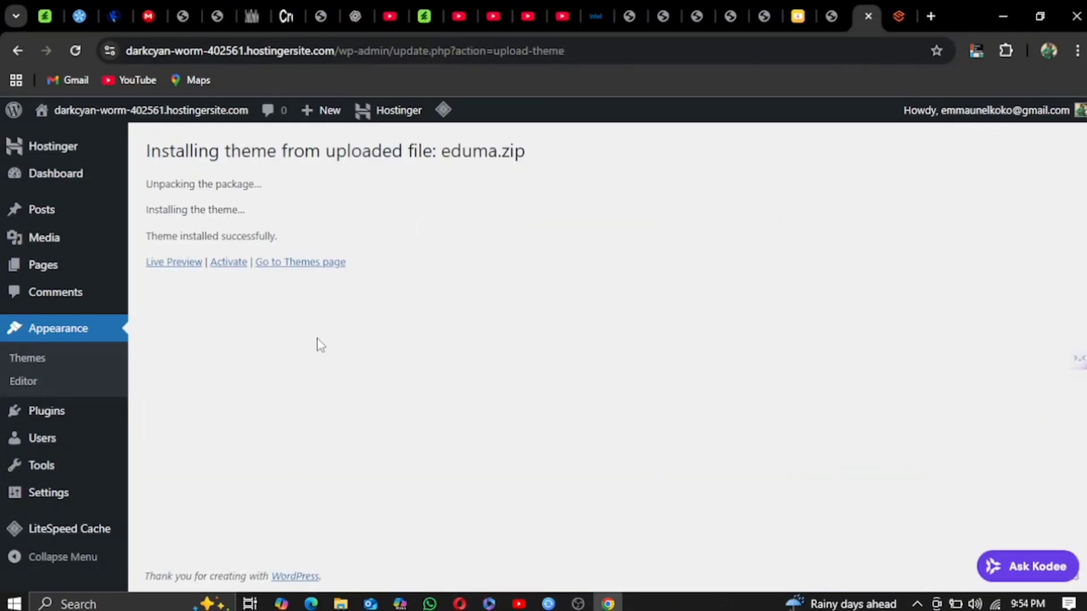
{"action": "left_click", "coordinate": [234, 269]}
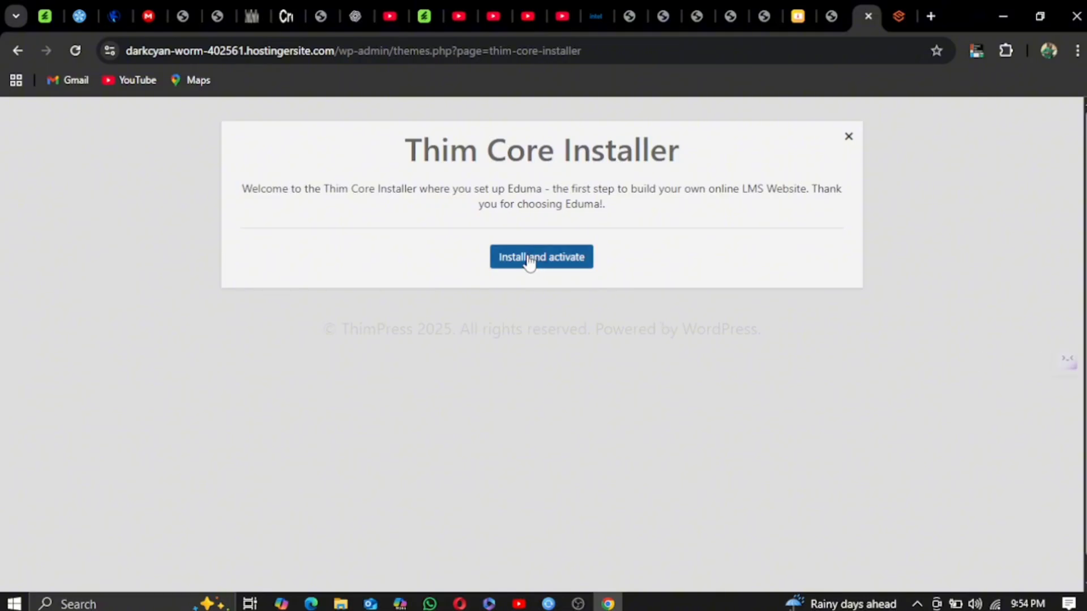
Step: Install and activate Thim Core, and complete the Eduma wizard's Welcome and Setup stages with the prefilled site name
{"action": "left_click", "coordinate": [544, 262]}
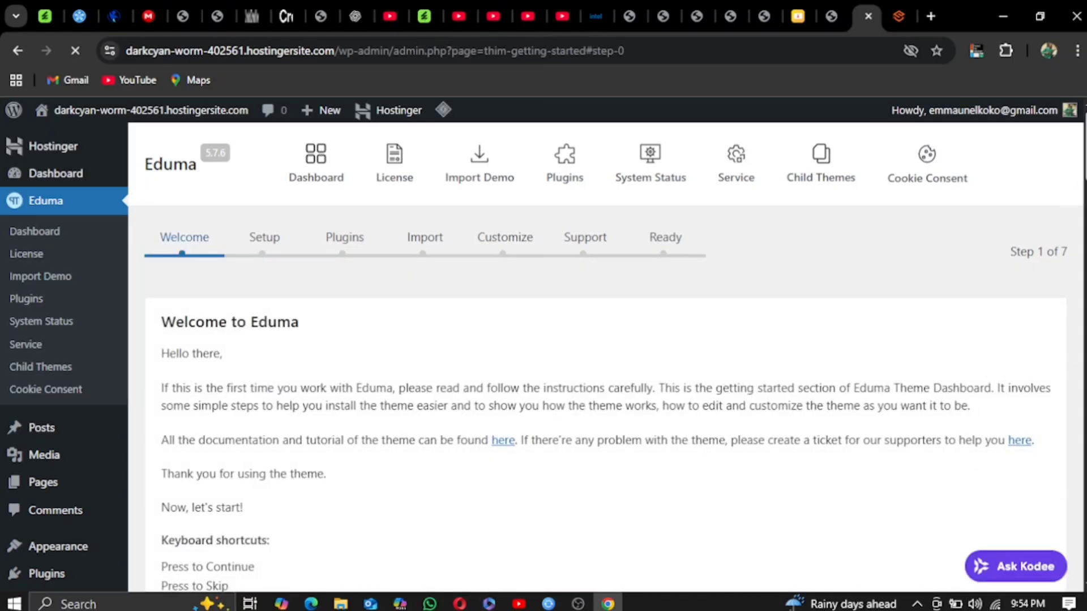
{"action": "scroll", "coordinate": [1068, 361], "scroll_direction": "down", "scroll_amount": 5}
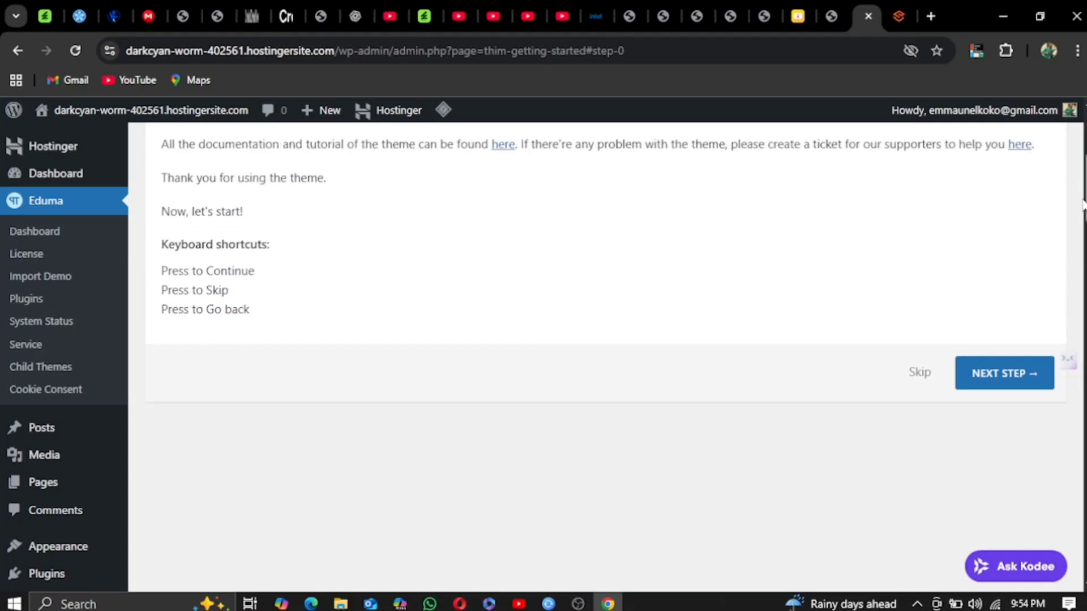
{"action": "left_click", "coordinate": [1013, 410]}
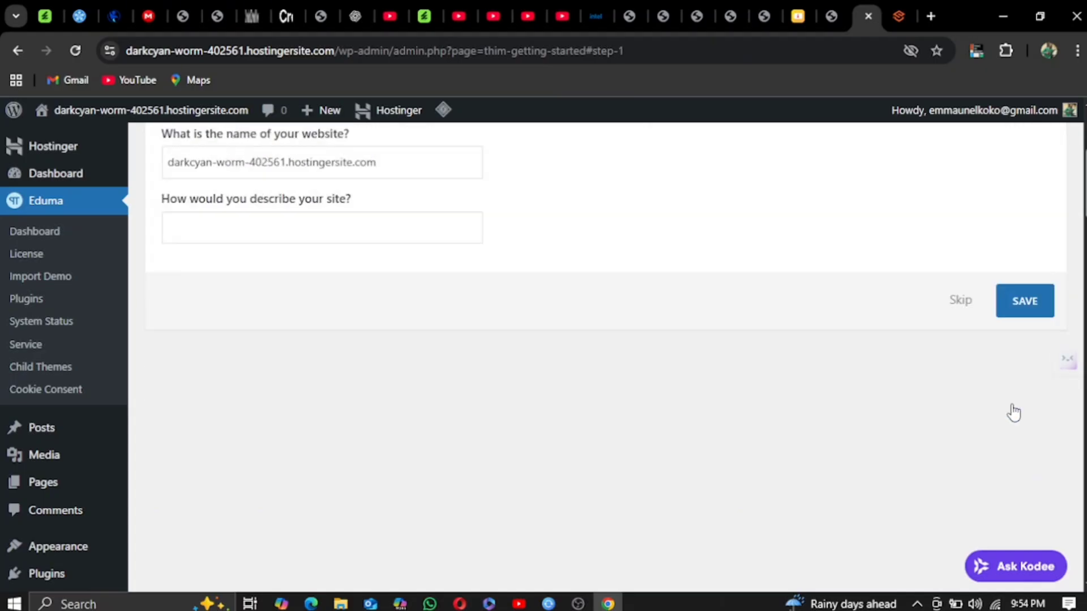
{"action": "left_click", "coordinate": [1026, 302]}
Step: Select all the plugins listed for the Eduma theme, from LearnPress to Woo Booster Toolkit, and install and activate them
{"action": "scroll", "coordinate": [800, 233], "scroll_direction": "down", "scroll_amount": 2}
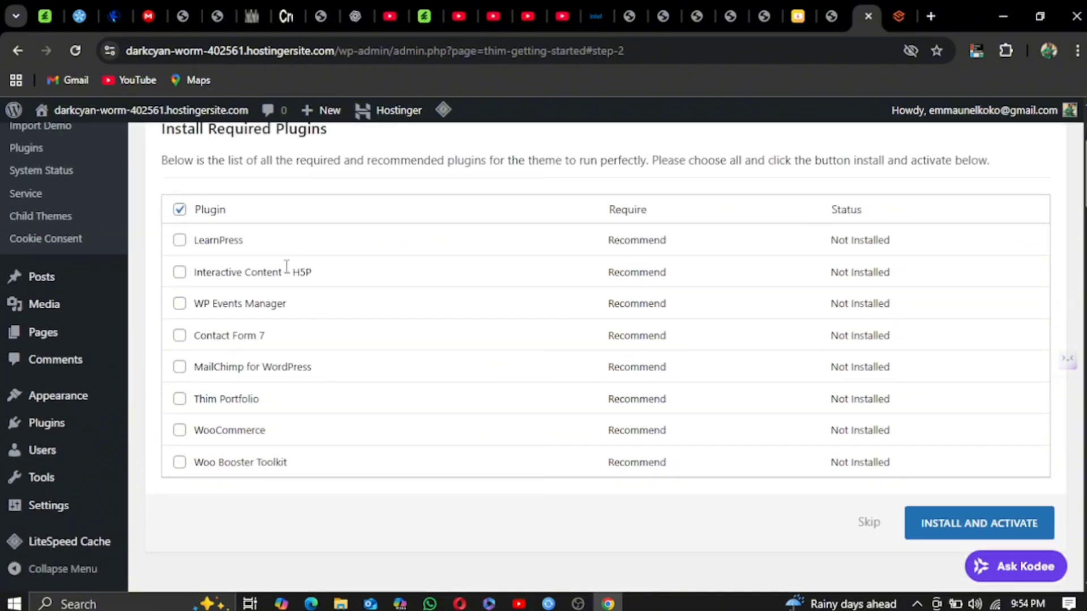
{"action": "left_click", "coordinate": [179, 211]}
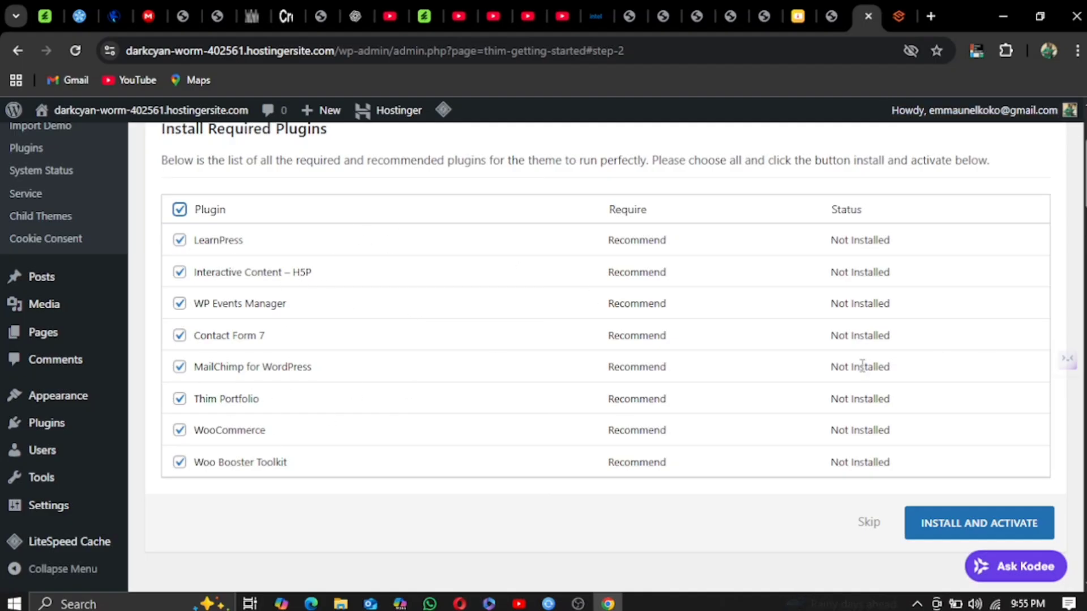
{"action": "left_click", "coordinate": [956, 527]}
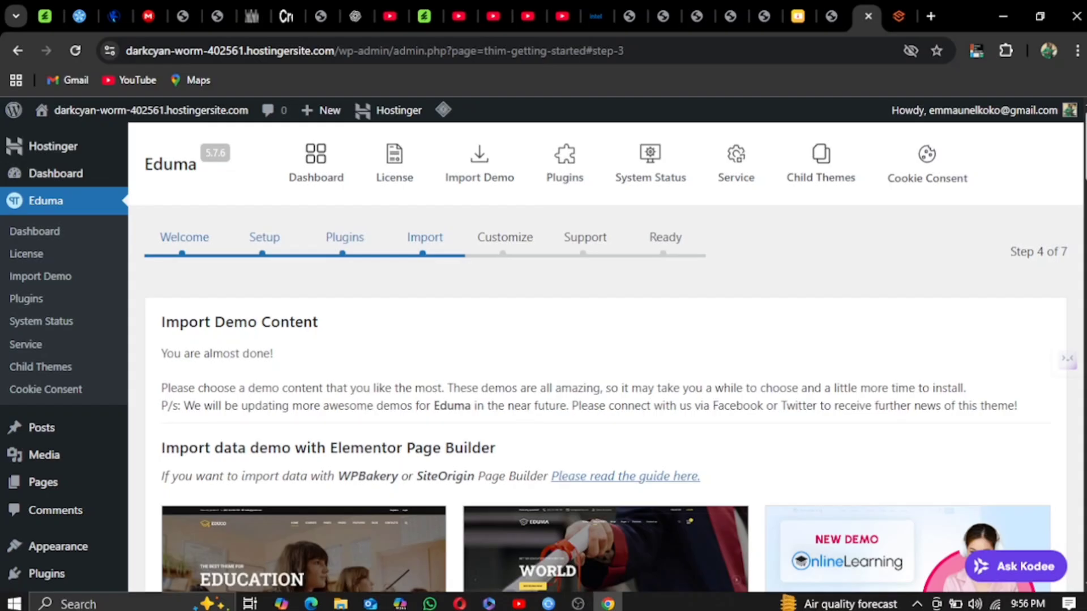
Step: Look through the whole catalogue of Eduma demos available for import, from Demo Main to Demo Grad School
{"action": "scroll", "coordinate": [605, 356], "scroll_direction": "down", "scroll_amount": 10}
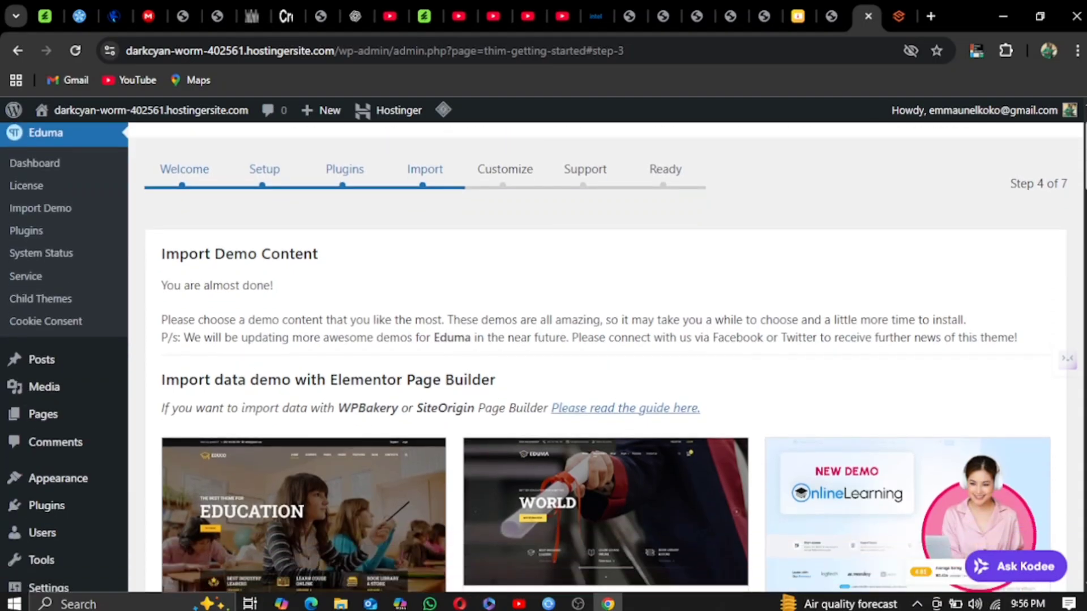
{"action": "scroll", "coordinate": [606, 357], "scroll_direction": "up", "scroll_amount": 5}
{"action": "scroll", "coordinate": [606, 356], "scroll_direction": "up", "scroll_amount": 1}
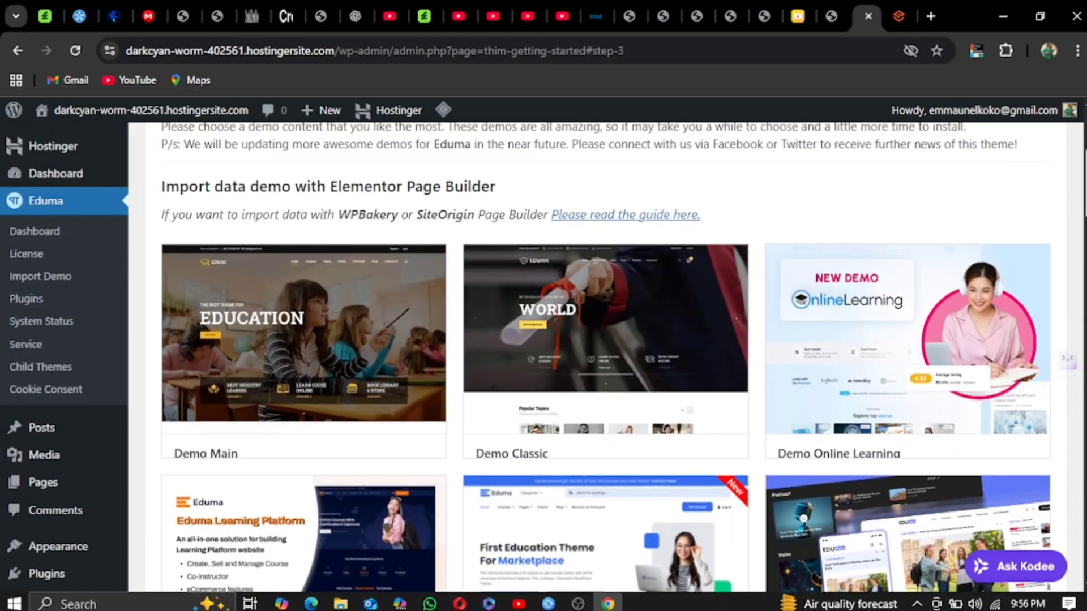
{"action": "scroll", "coordinate": [605, 356], "scroll_direction": "down", "scroll_amount": 7}
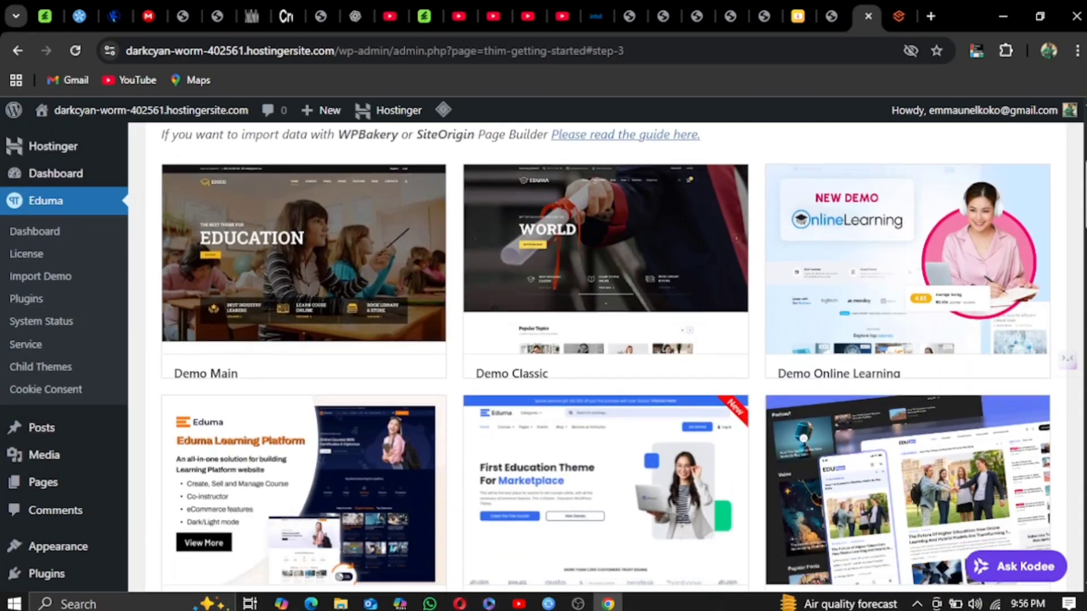
{"action": "scroll", "coordinate": [606, 357], "scroll_direction": "down", "scroll_amount": 4}
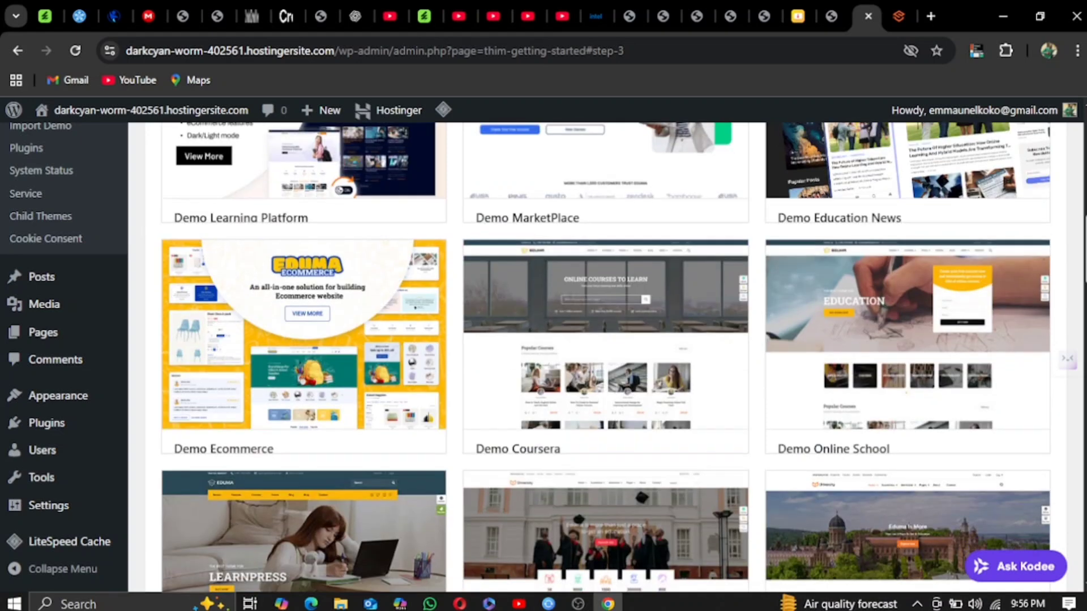
{"action": "scroll", "coordinate": [606, 357], "scroll_direction": "down", "scroll_amount": 13}
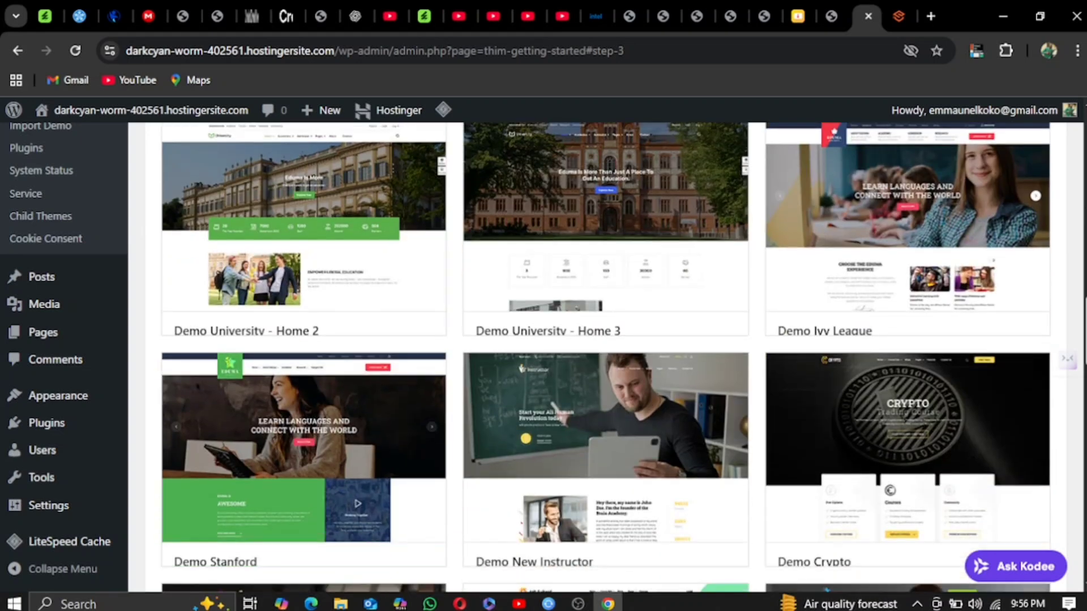
{"action": "scroll", "coordinate": [605, 357], "scroll_direction": "down", "scroll_amount": 2}
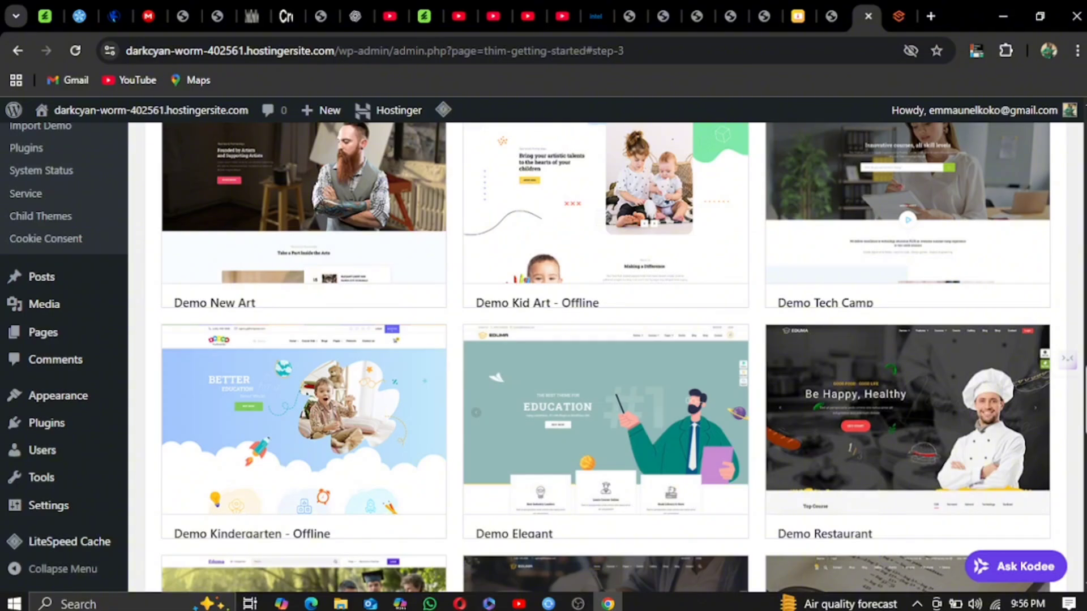
{"action": "scroll", "coordinate": [605, 357], "scroll_direction": "down", "scroll_amount": 9}
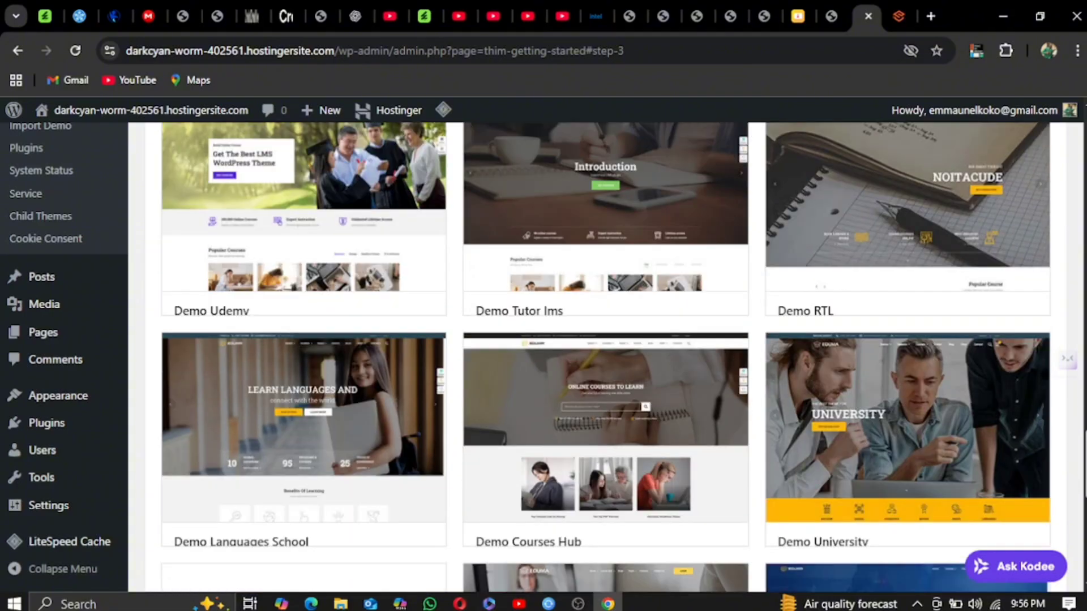
{"action": "scroll", "coordinate": [605, 356], "scroll_direction": "down", "scroll_amount": 8}
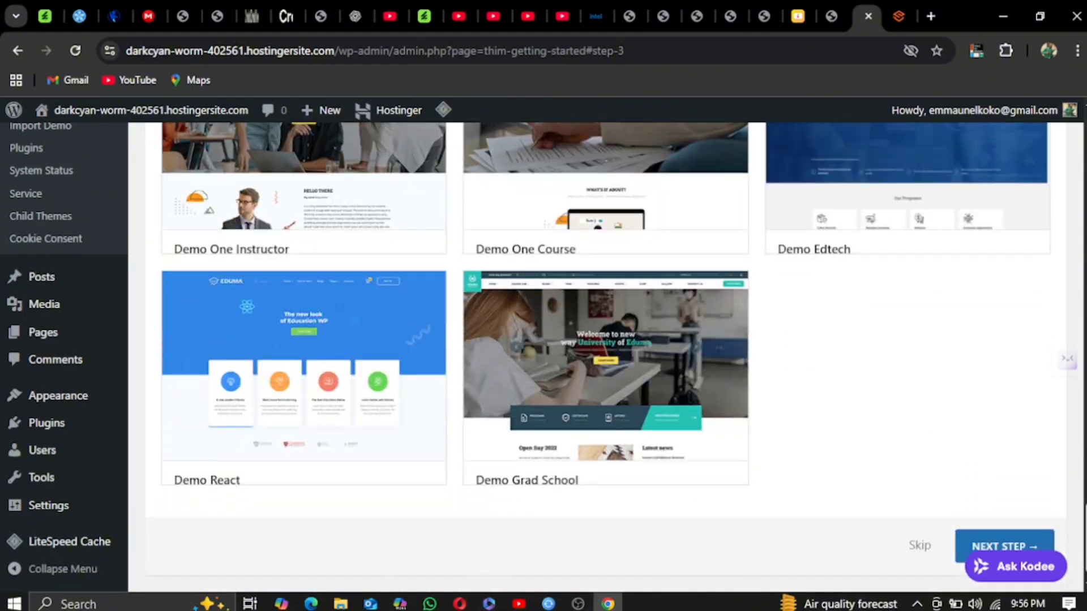
Step: Import the Demo Languages School content with the preselected plugins, theme options and main content
{"action": "scroll", "coordinate": [605, 356], "scroll_direction": "up", "scroll_amount": 8}
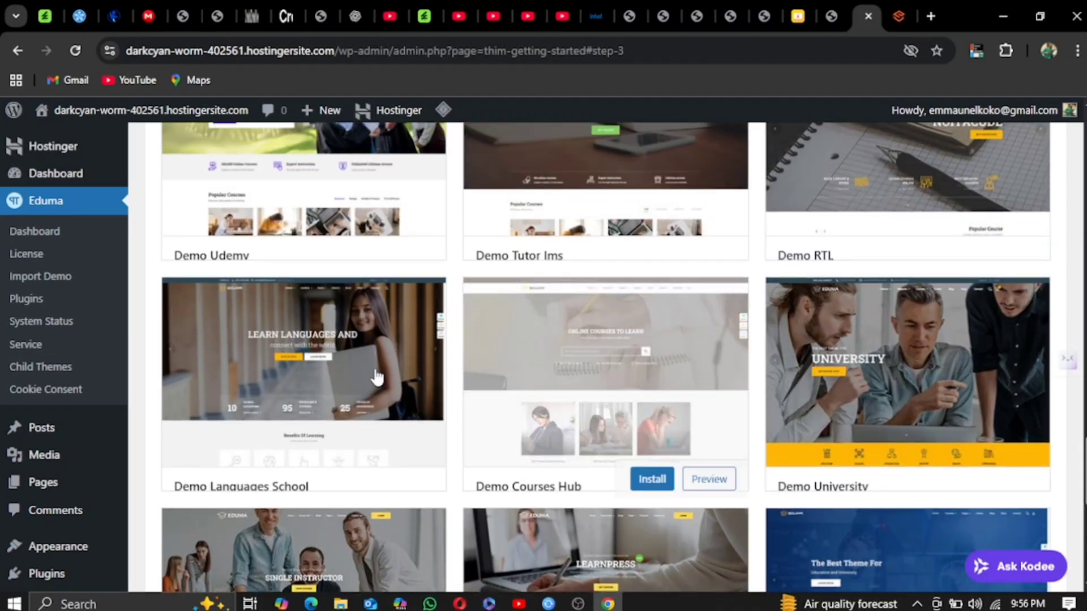
{"action": "mouse_move", "coordinate": [315, 417]}
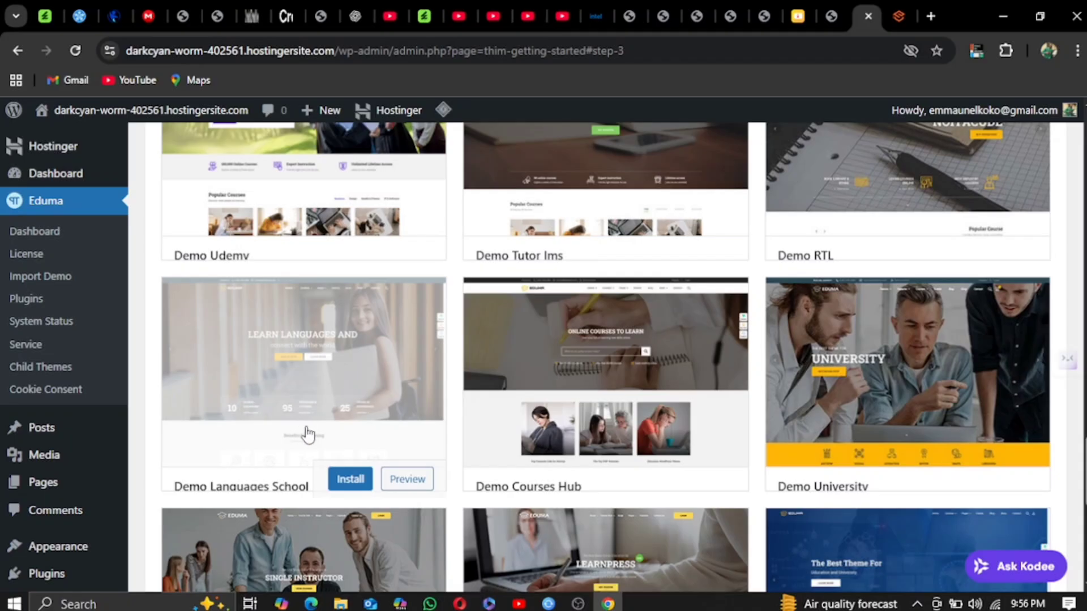
{"action": "left_click", "coordinate": [348, 481]}
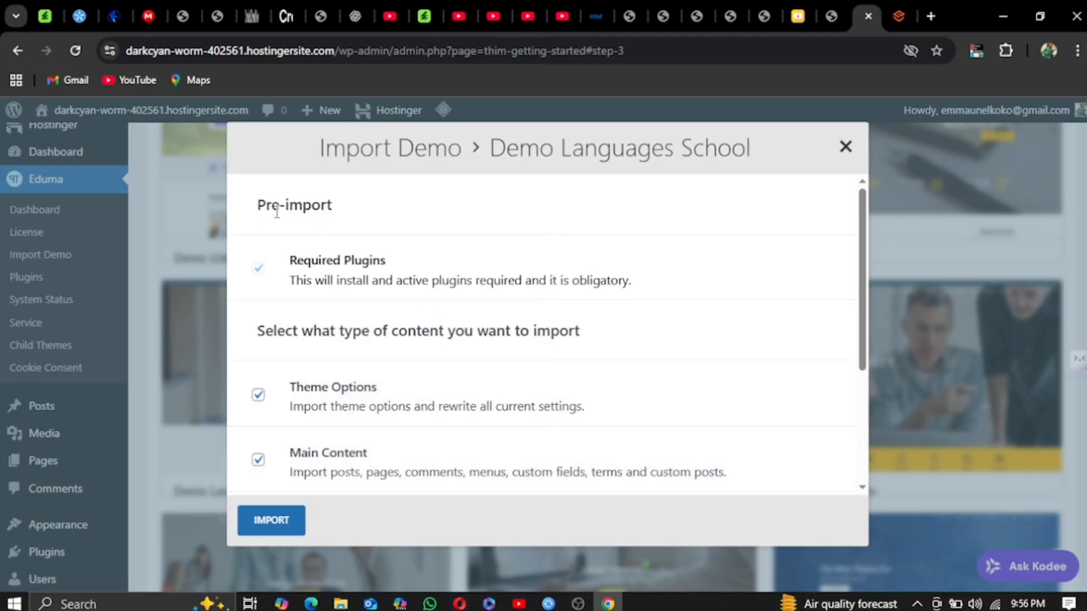
{"action": "left_click", "coordinate": [270, 526]}
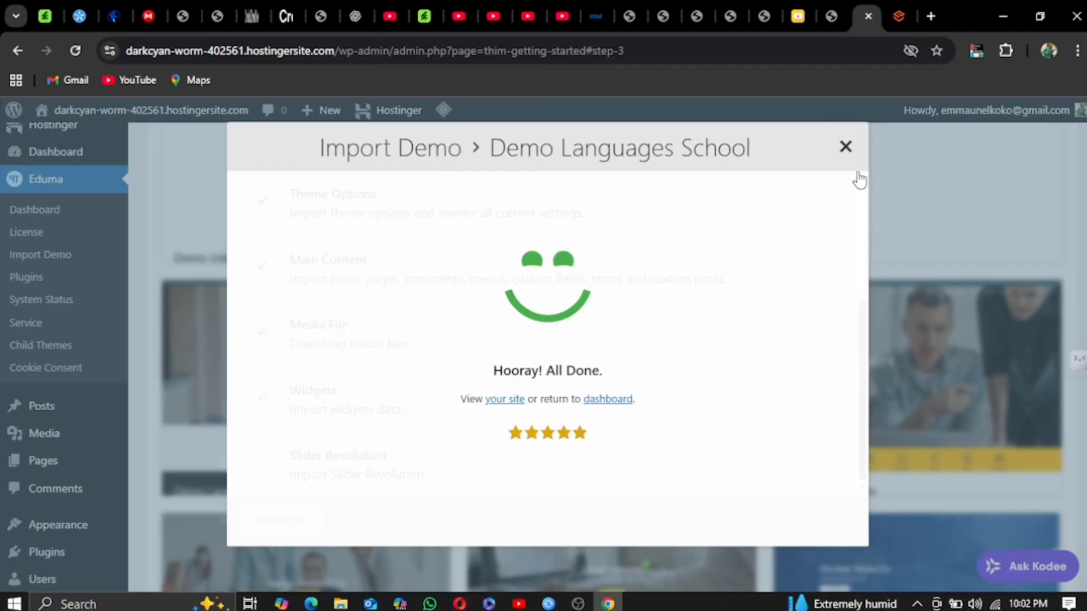
Step: Close the finished Languages School import dialog and open the live site in a new browser tab
{"action": "left_click", "coordinate": [845, 148]}
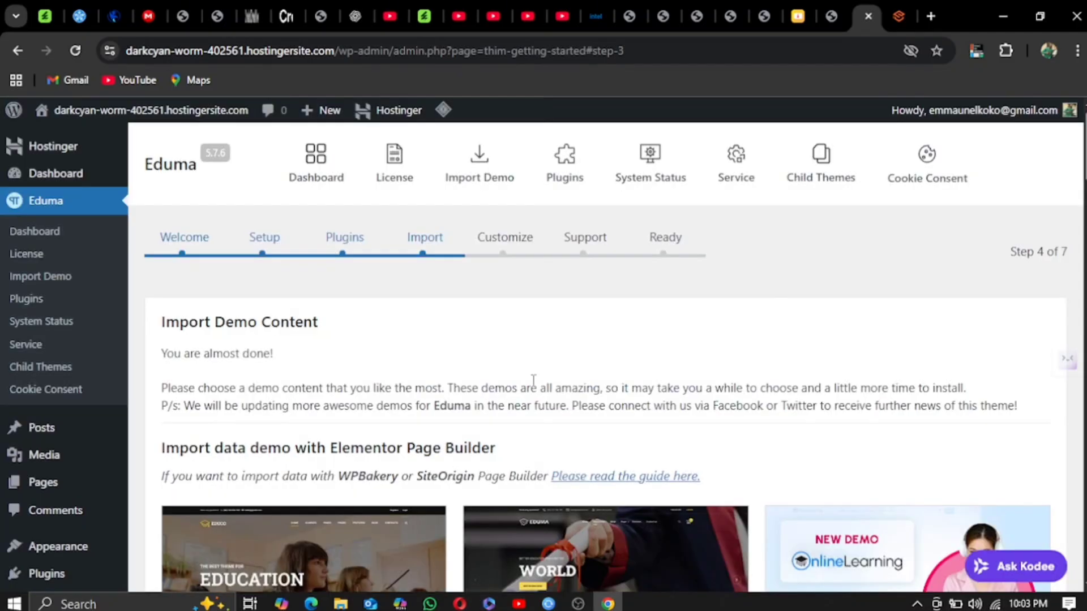
{"action": "mouse_move", "coordinate": [62, 113]}
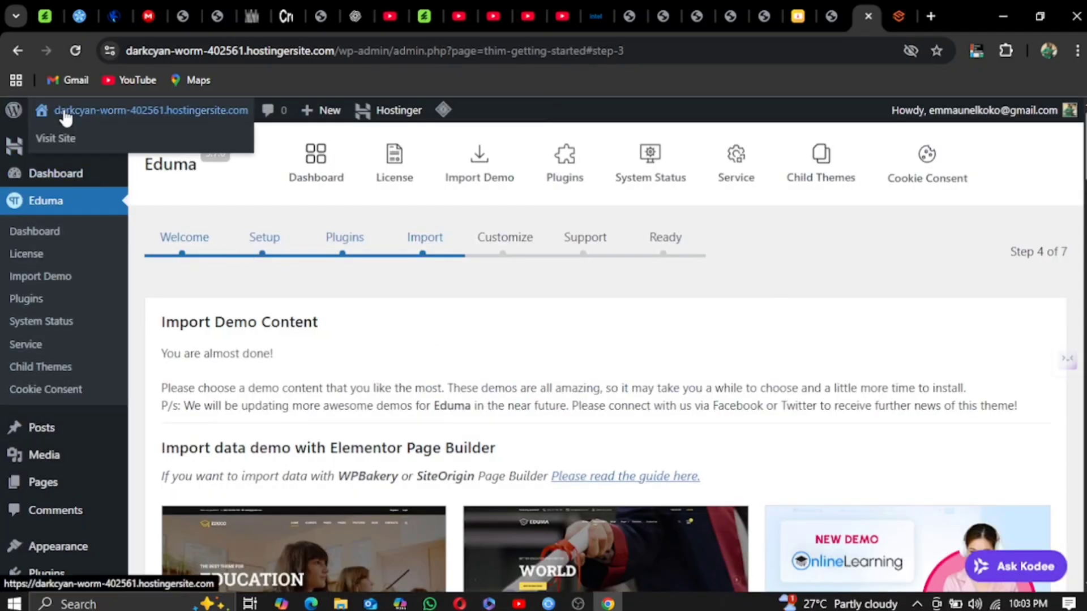
{"action": "right_click", "coordinate": [60, 142]}
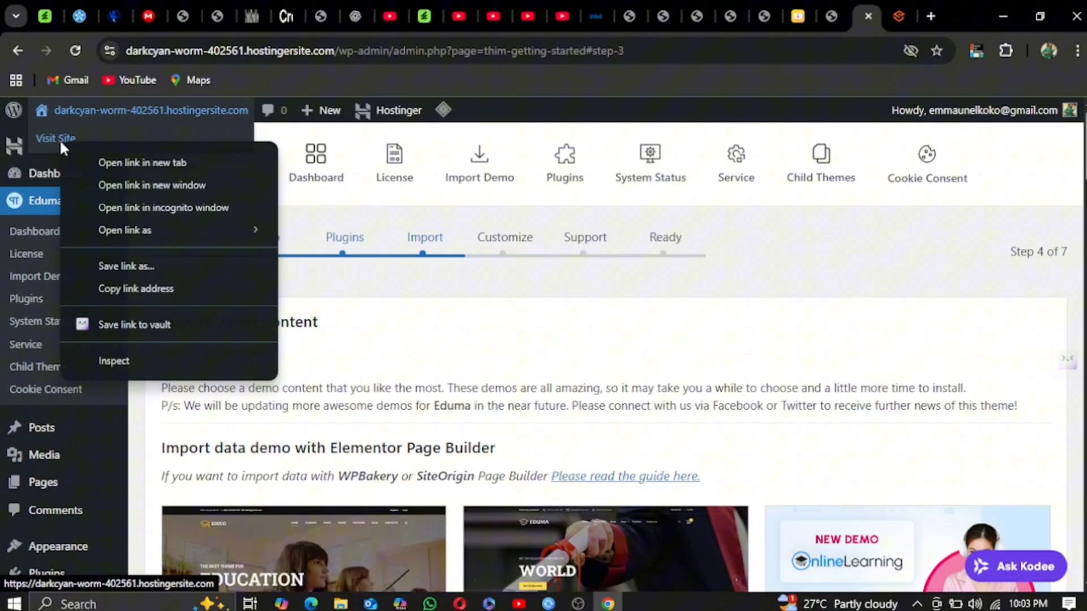
{"action": "left_click", "coordinate": [113, 162]}
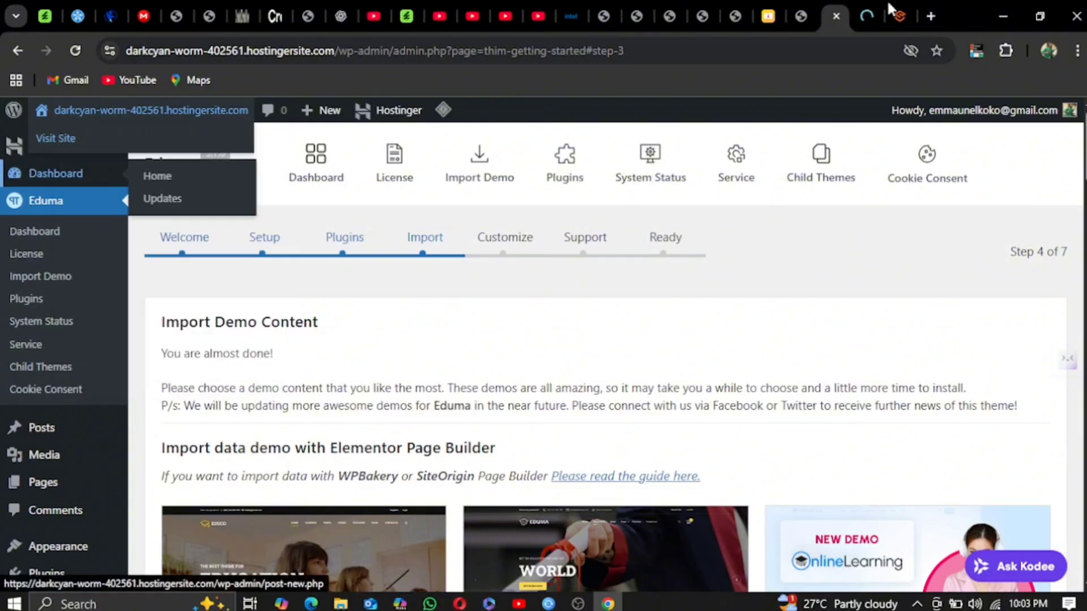
{"action": "left_click", "coordinate": [868, 15]}
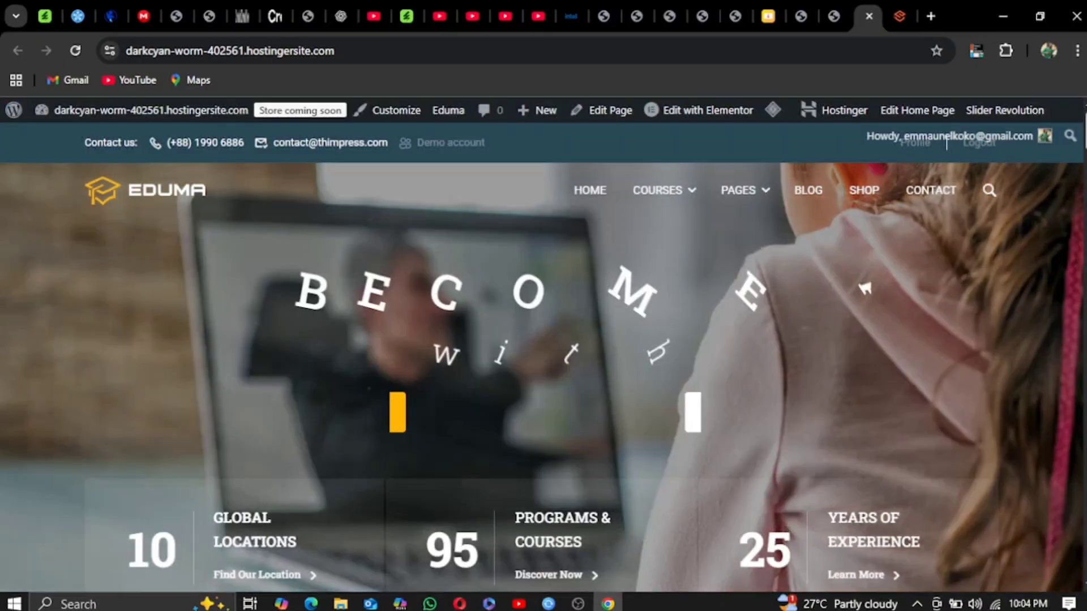
Step: Look through the imported homepage from the hero slider to the testimonials and footer, and return to its beginning
{"action": "scroll", "coordinate": [864, 289], "scroll_direction": "down", "scroll_amount": 8}
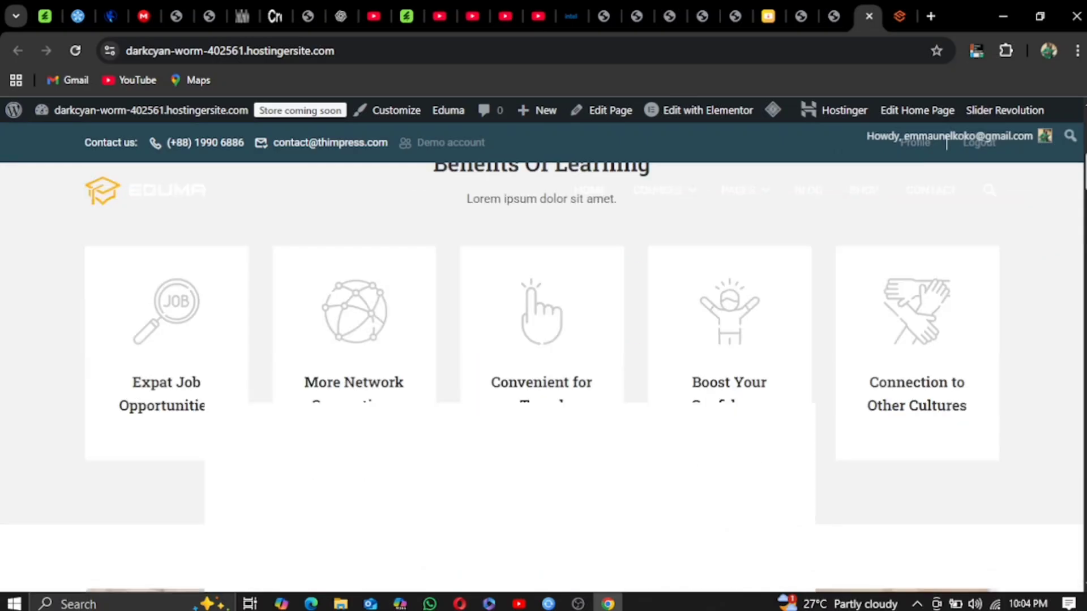
{"action": "scroll", "coordinate": [544, 340], "scroll_direction": "down", "scroll_amount": 10}
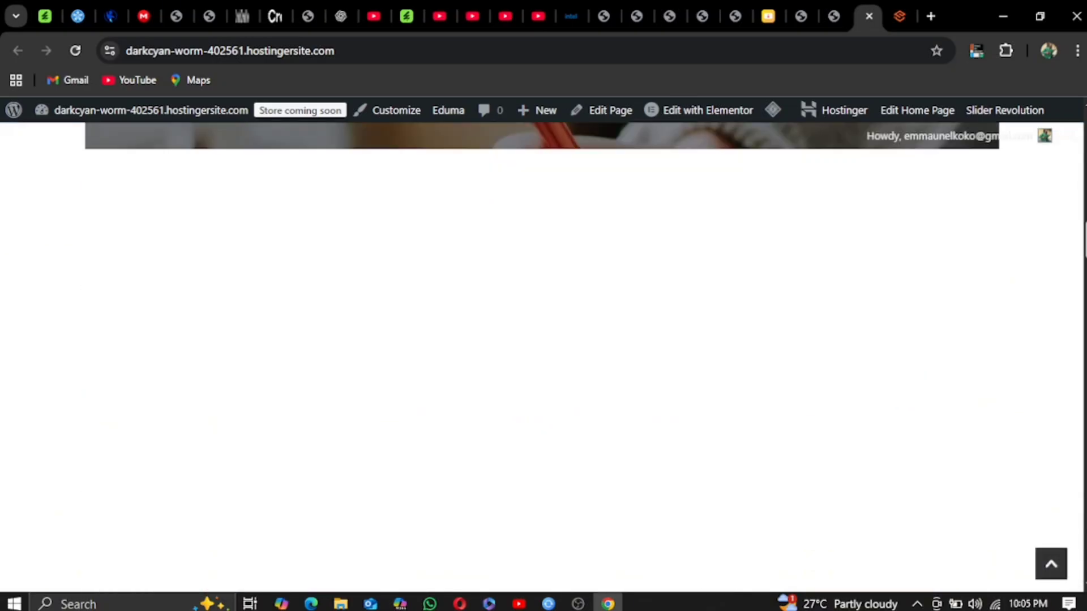
{"action": "scroll", "coordinate": [543, 339], "scroll_direction": "down", "scroll_amount": 10}
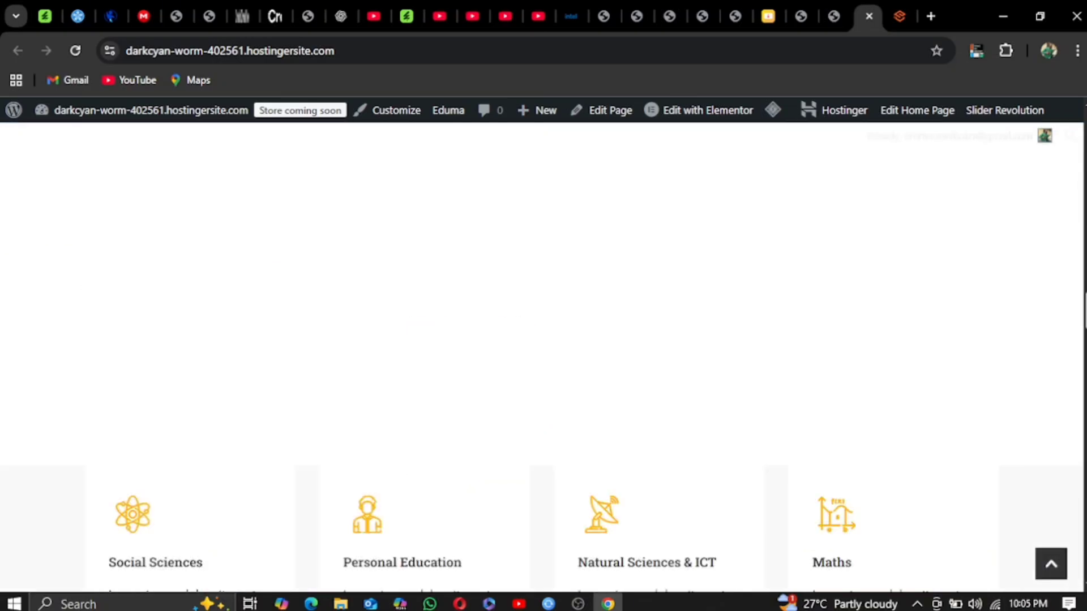
{"action": "scroll", "coordinate": [543, 339], "scroll_direction": "down", "scroll_amount": 5}
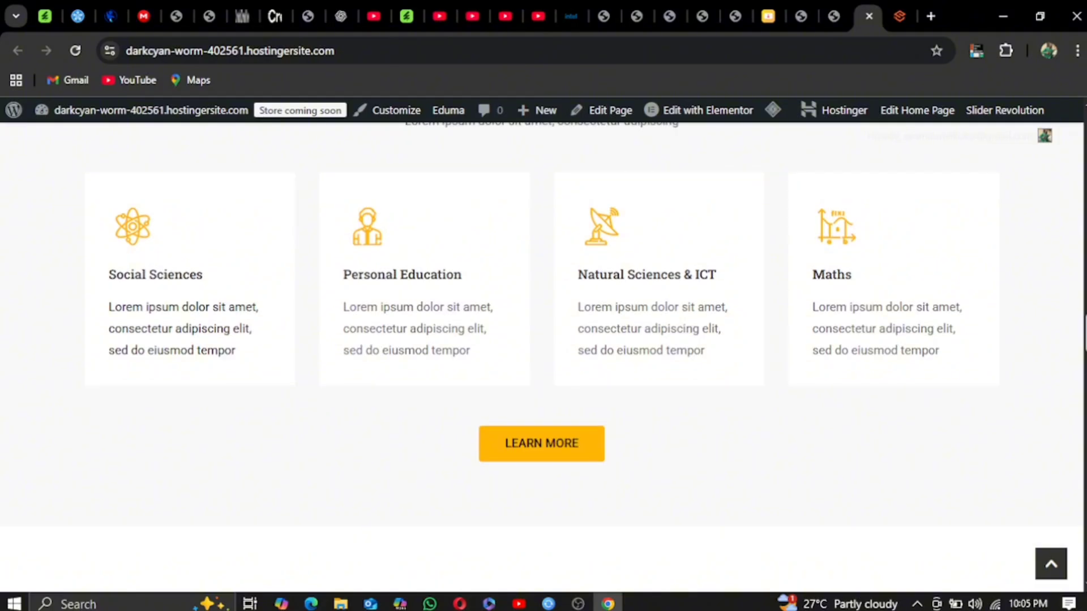
{"action": "scroll", "coordinate": [543, 340], "scroll_direction": "down", "scroll_amount": 10}
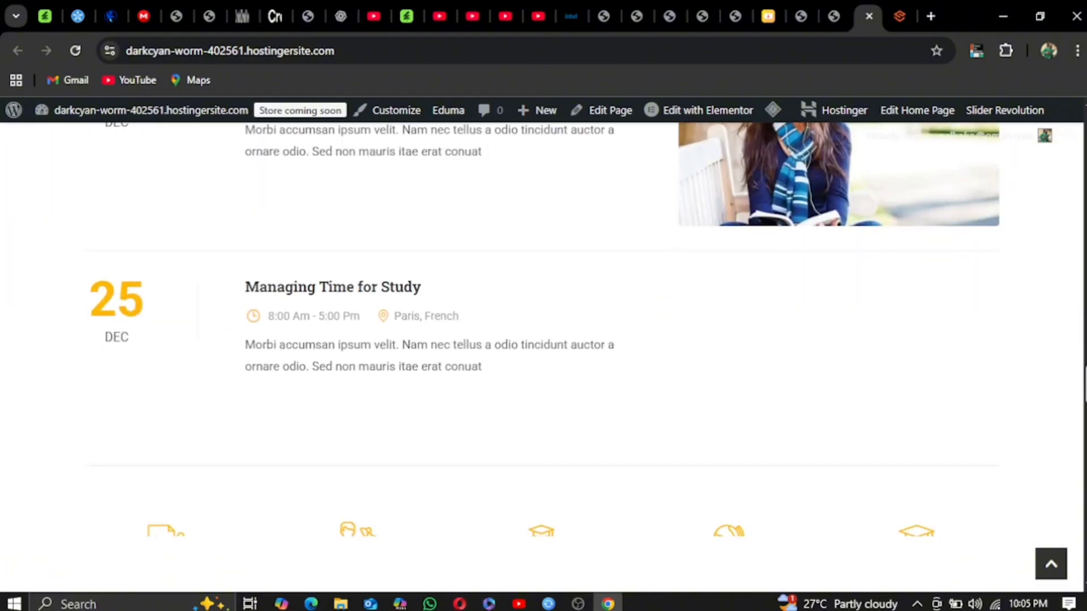
{"action": "scroll", "coordinate": [543, 339], "scroll_direction": "down", "scroll_amount": 6}
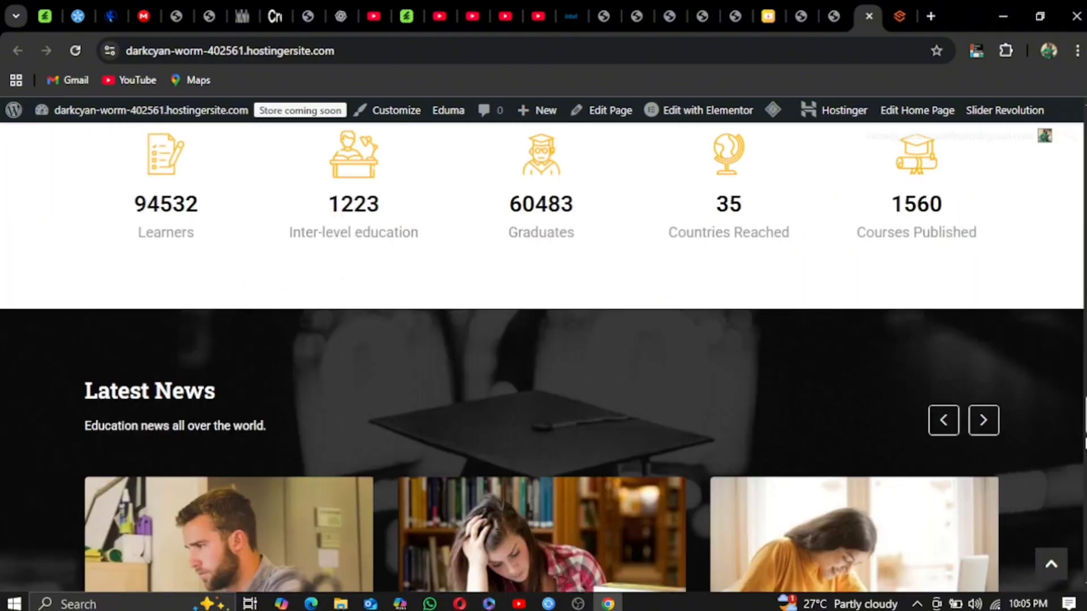
{"action": "scroll", "coordinate": [543, 339], "scroll_direction": "down", "scroll_amount": 10}
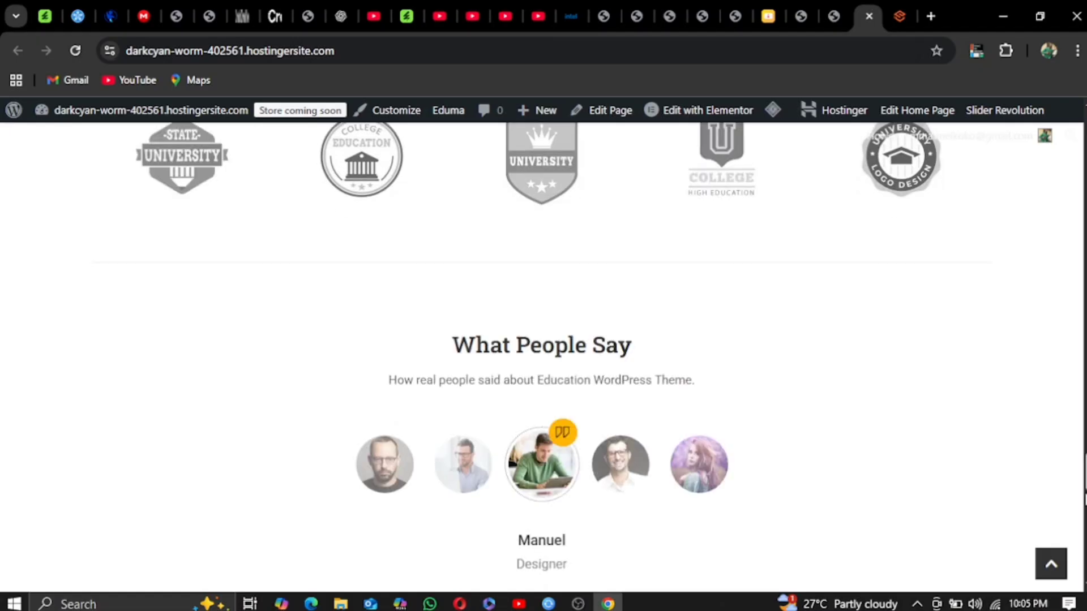
{"action": "scroll", "coordinate": [1084, 545], "scroll_direction": "down", "scroll_amount": 10}
{"action": "left_click_drag", "start_coordinate": [1084, 543], "coordinate": [1083, 92]}
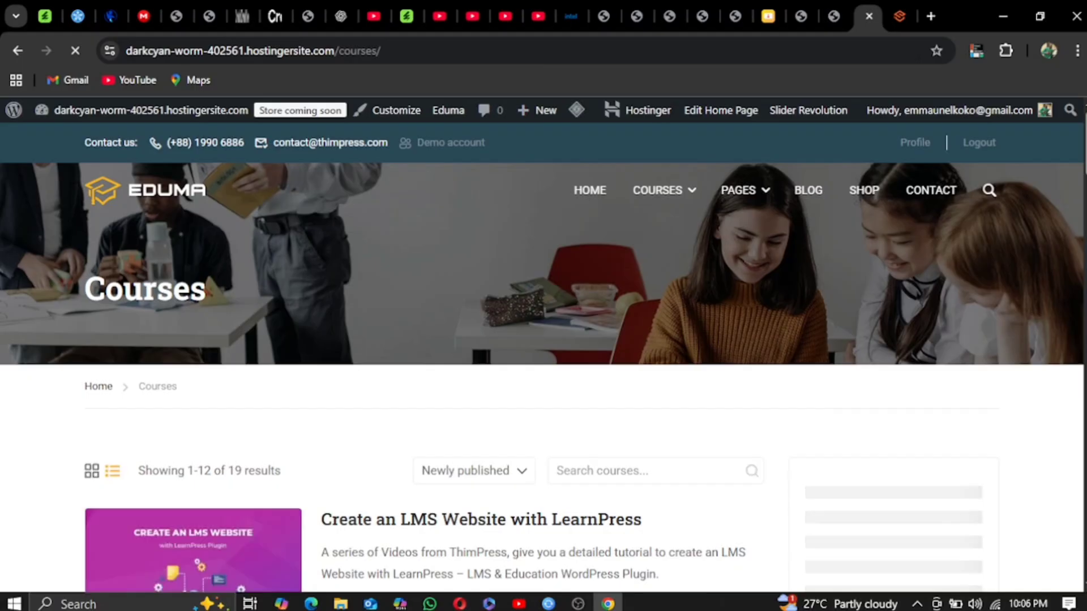
Step: Examine the site's Courses page, including the course listings, category and price filters, pagination and footer
{"action": "scroll", "coordinate": [544, 340], "scroll_direction": "down", "scroll_amount": 10}
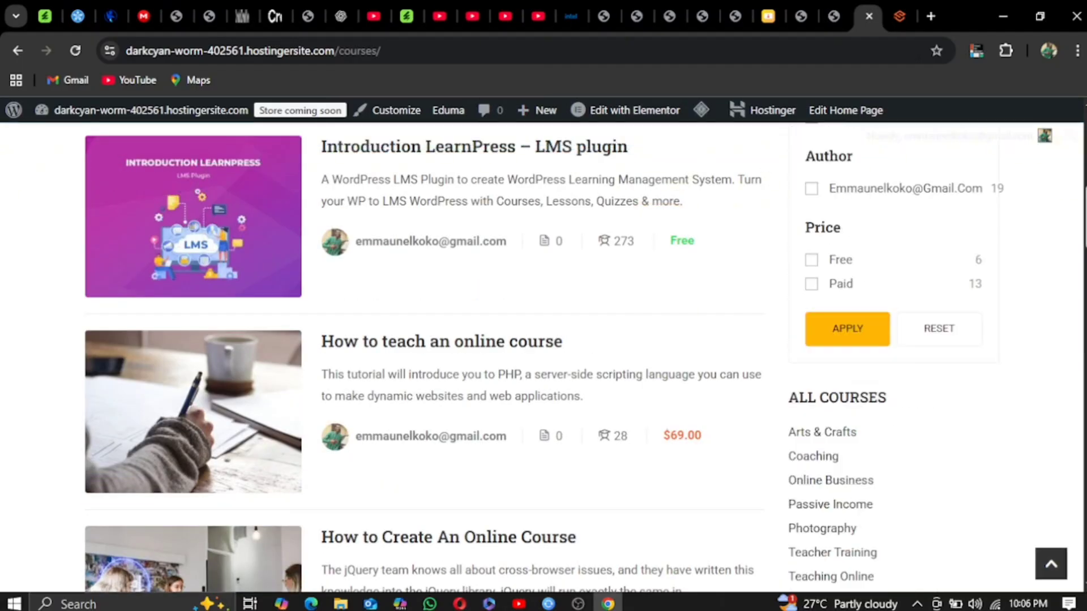
{"action": "left_click_drag", "start_coordinate": [1085, 220], "coordinate": [1085, 146]}
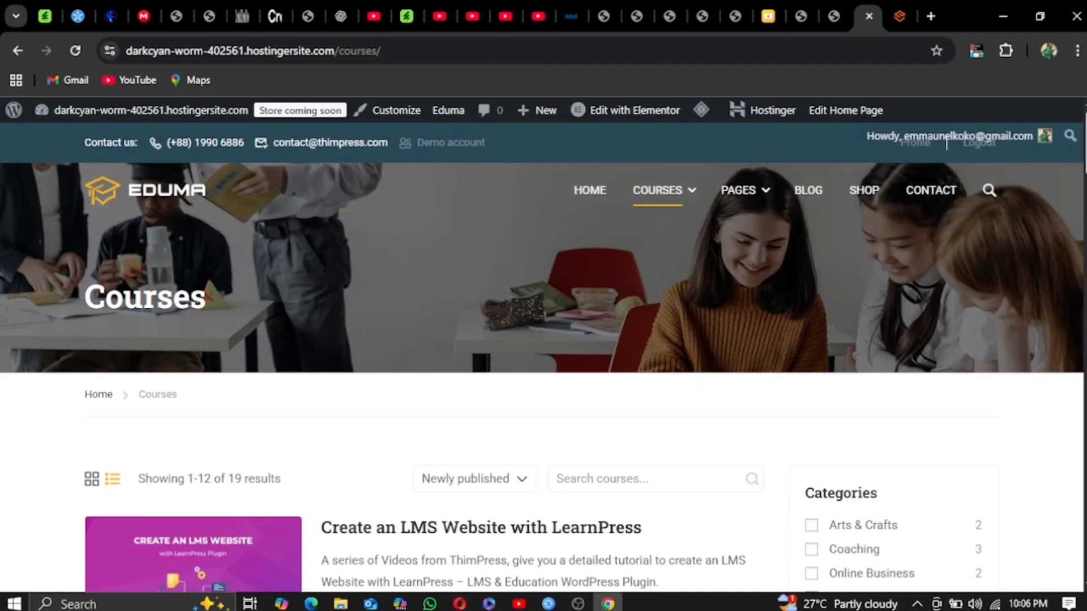
{"action": "scroll", "coordinate": [1078, 281], "scroll_direction": "down", "scroll_amount": 10}
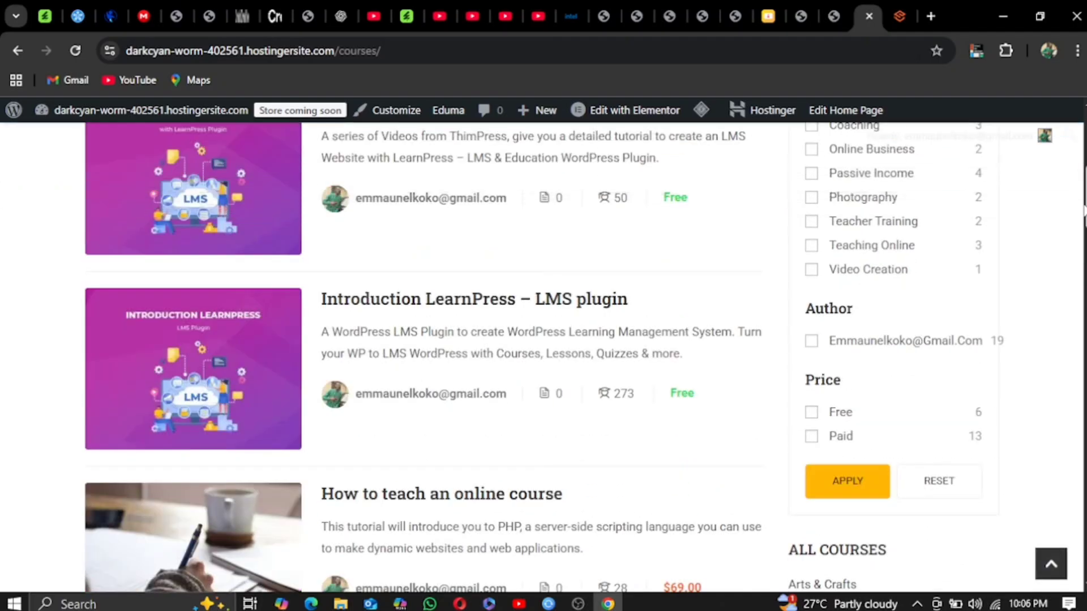
{"action": "scroll", "coordinate": [1078, 281], "scroll_direction": "down", "scroll_amount": 20}
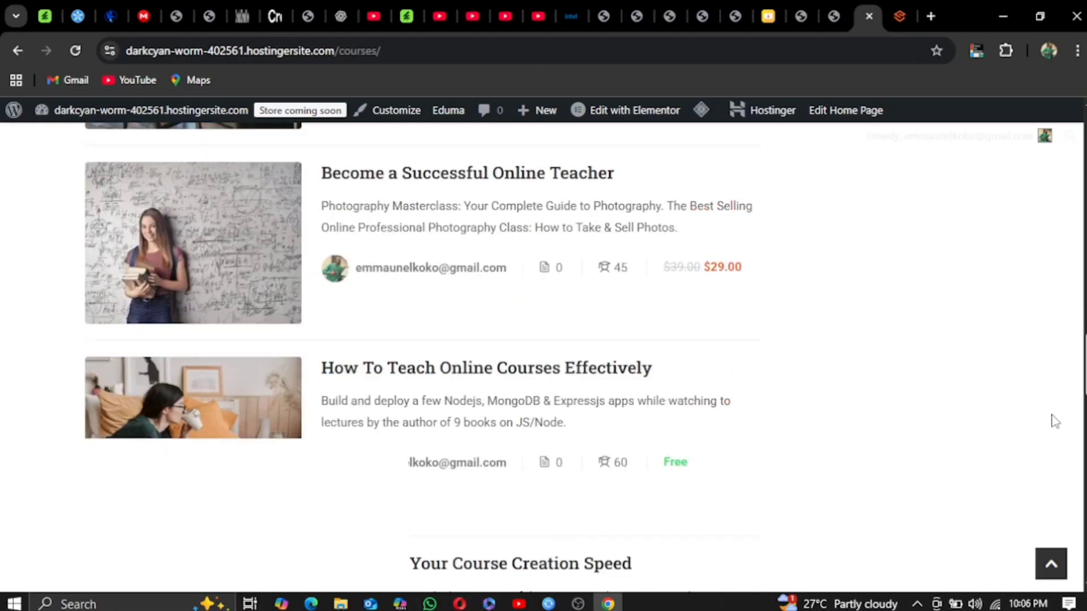
{"action": "scroll", "coordinate": [1053, 452], "scroll_direction": "down", "scroll_amount": 10}
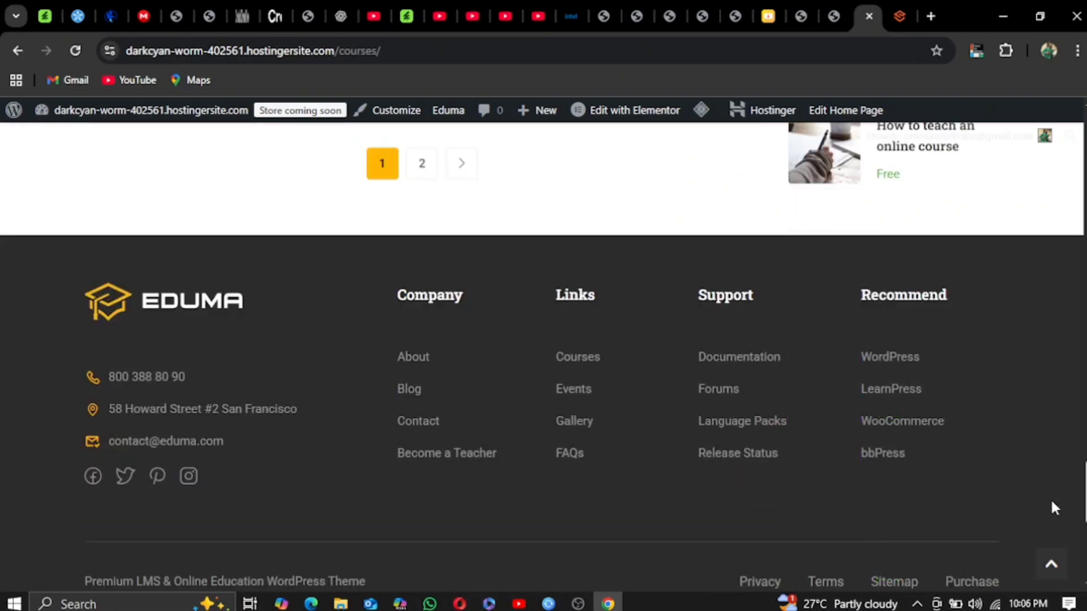
{"action": "scroll", "coordinate": [1050, 498], "scroll_direction": "up", "scroll_amount": 7}
{"action": "scroll", "coordinate": [1059, 439], "scroll_direction": "up", "scroll_amount": 10}
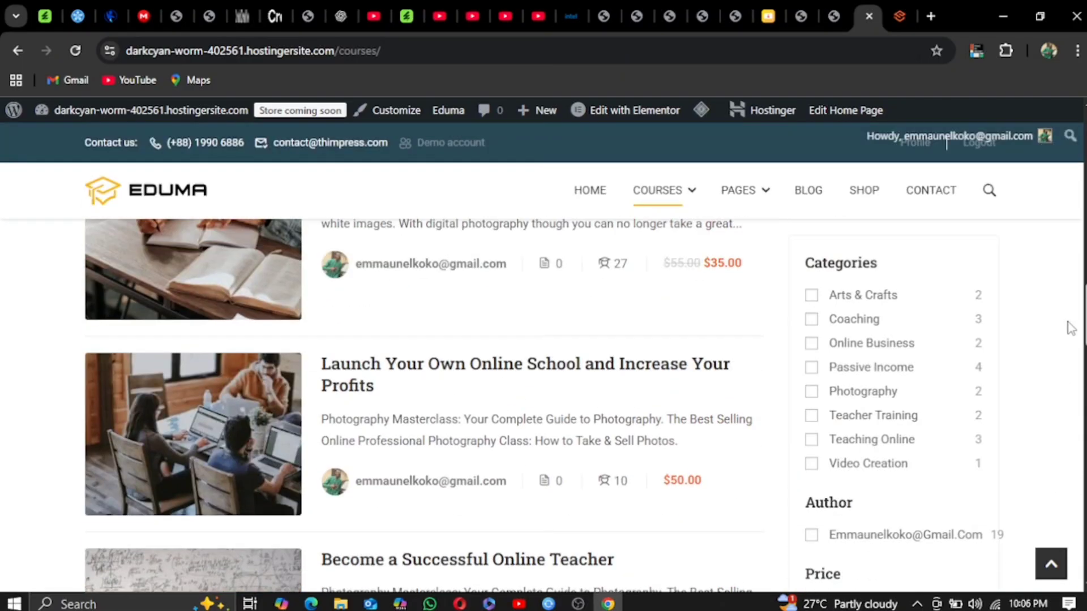
{"action": "scroll", "coordinate": [1068, 270], "scroll_direction": "up", "scroll_amount": 10}
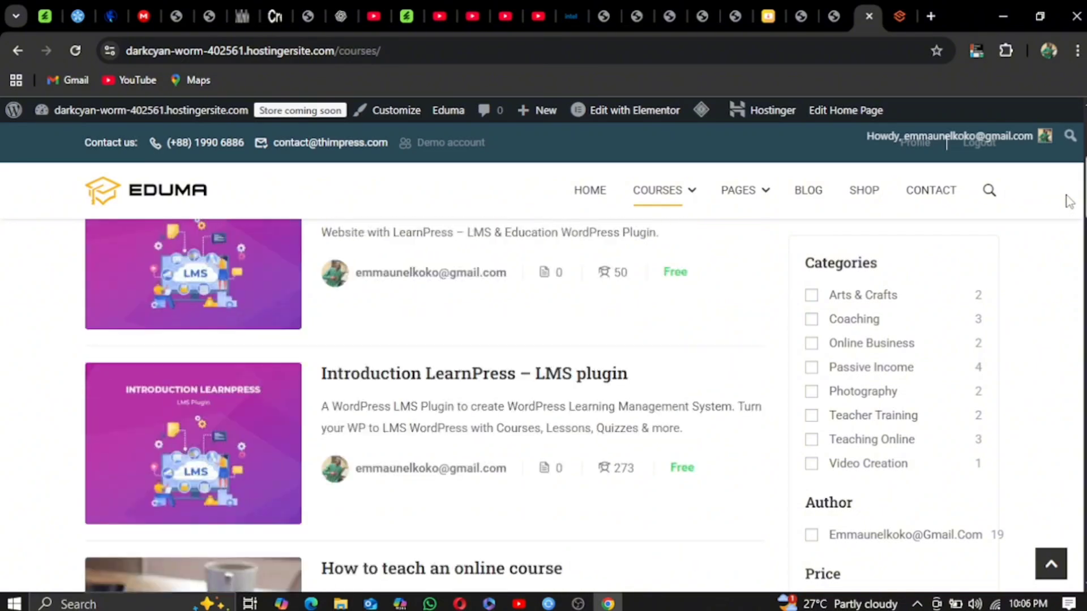
{"action": "scroll", "coordinate": [1074, 158], "scroll_direction": "down", "scroll_amount": 4}
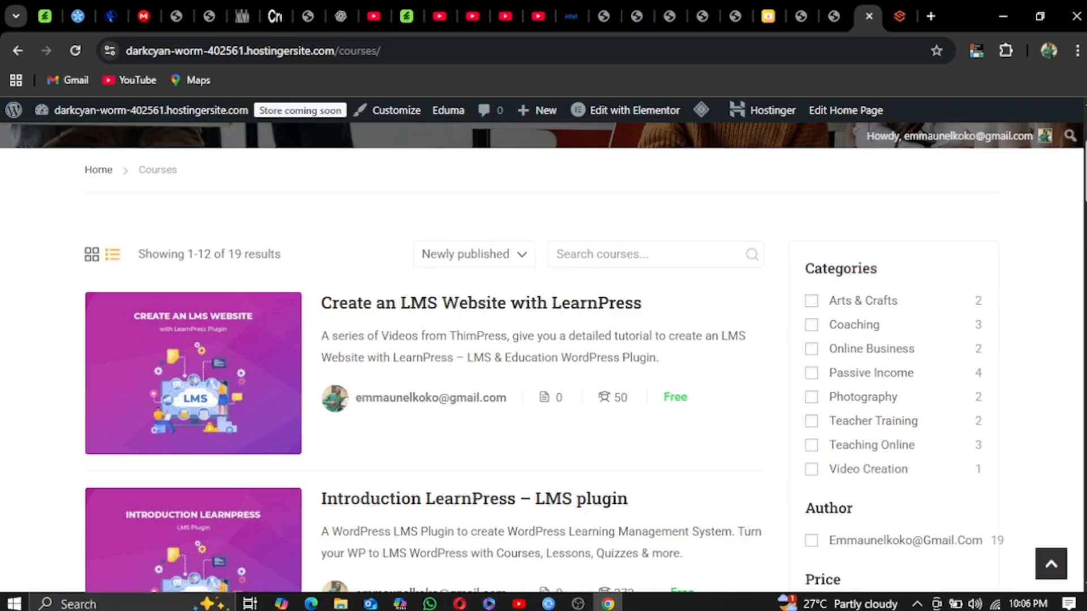
{"action": "scroll", "coordinate": [543, 358], "scroll_direction": "down", "scroll_amount": 7}
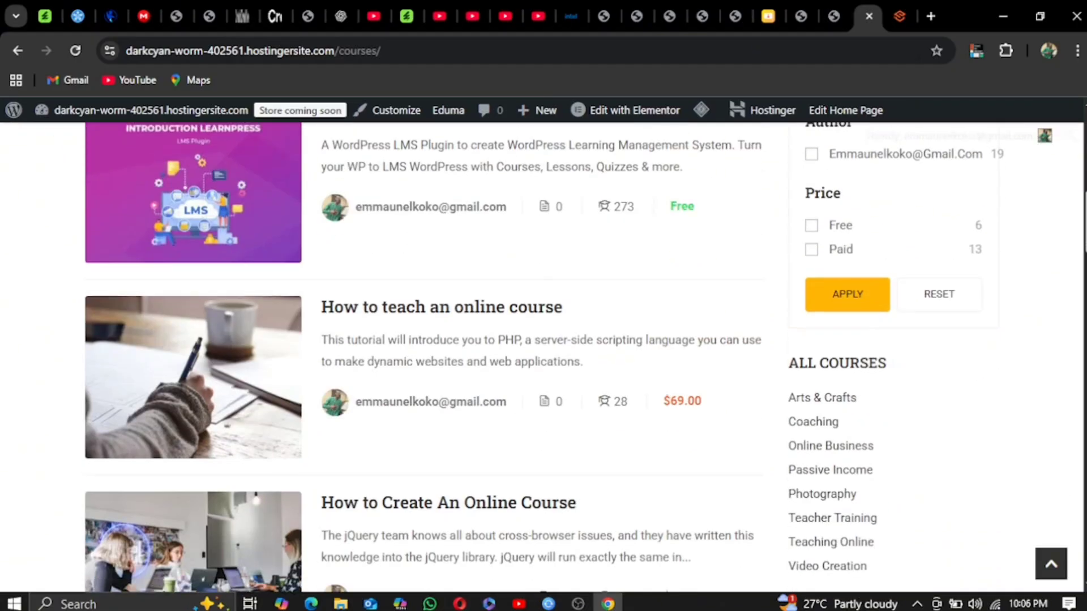
{"action": "scroll", "coordinate": [543, 358], "scroll_direction": "down", "scroll_amount": 14}
{"action": "scroll", "coordinate": [543, 359], "scroll_direction": "down", "scroll_amount": 15}
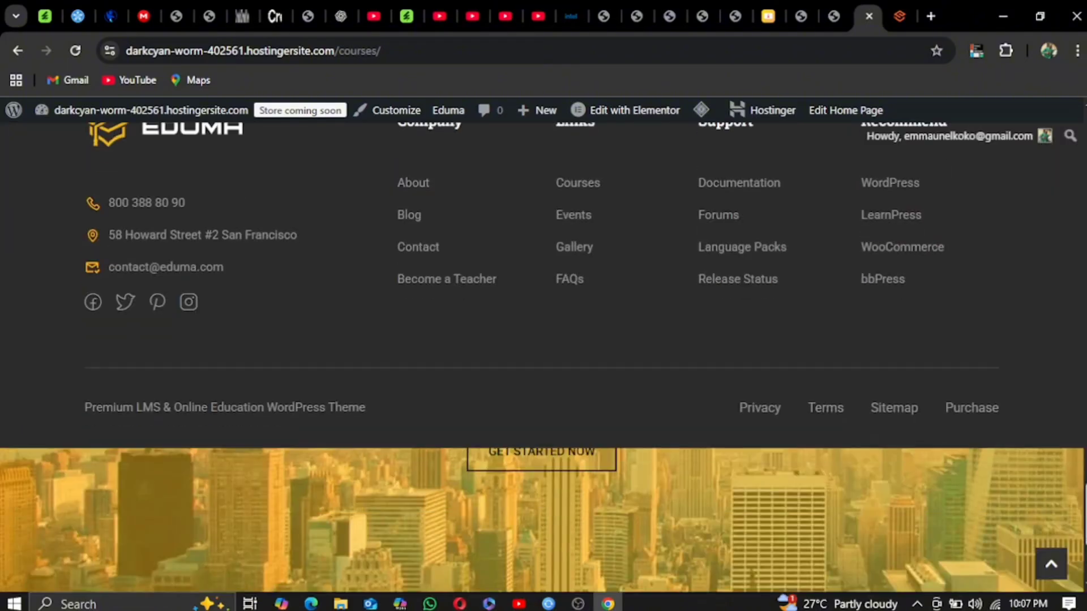
{"action": "left_click_drag", "start_coordinate": [1085, 516], "coordinate": [1082, 205]}
{"action": "left_click_drag", "start_coordinate": [1083, 138], "coordinate": [494, 276]}
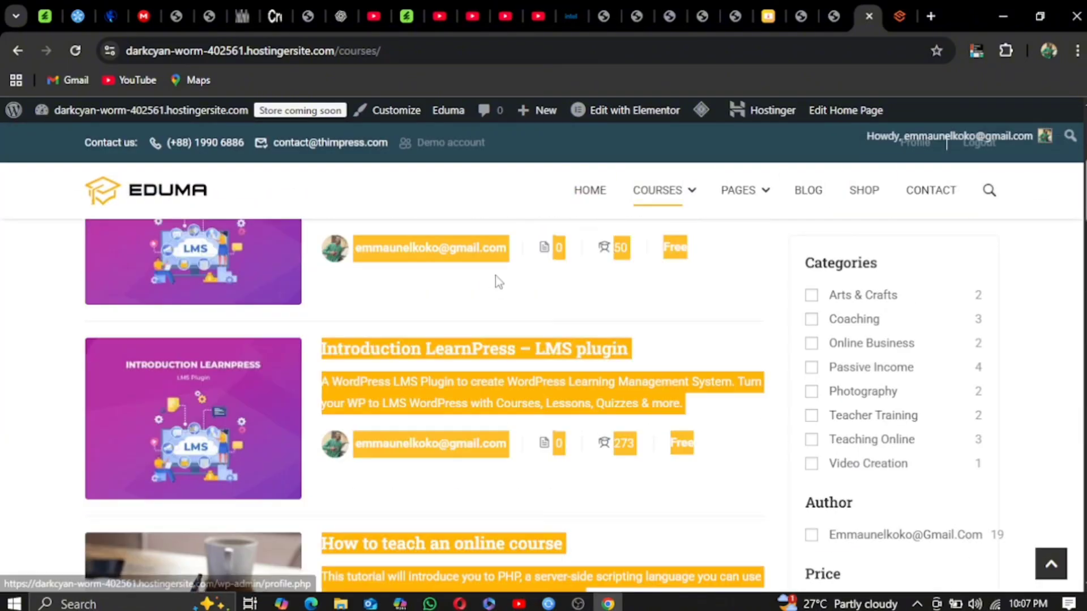
{"action": "left_click", "coordinate": [431, 199]}
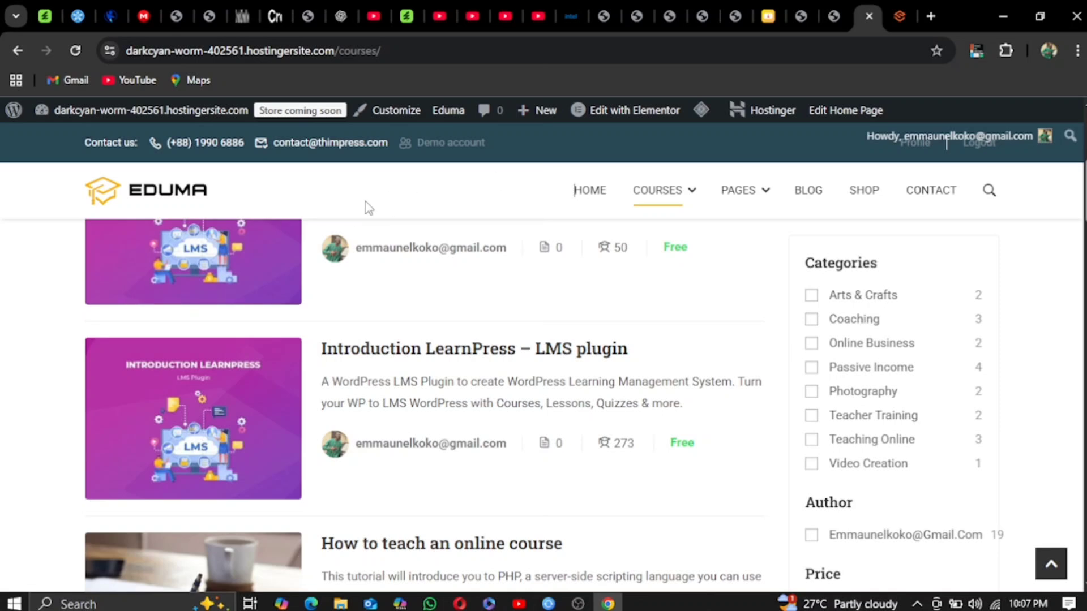
Step: Switch to the WordPress admin tab, open the list of all pages, and examine the imported page entries
{"action": "left_click", "coordinate": [835, 16]}
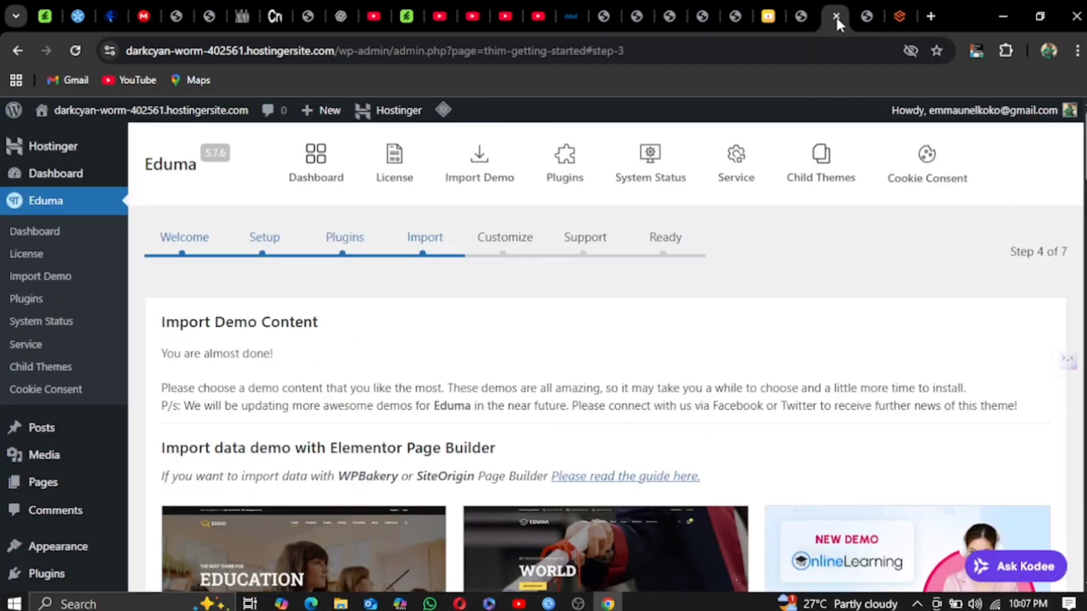
{"action": "mouse_move", "coordinate": [57, 487]}
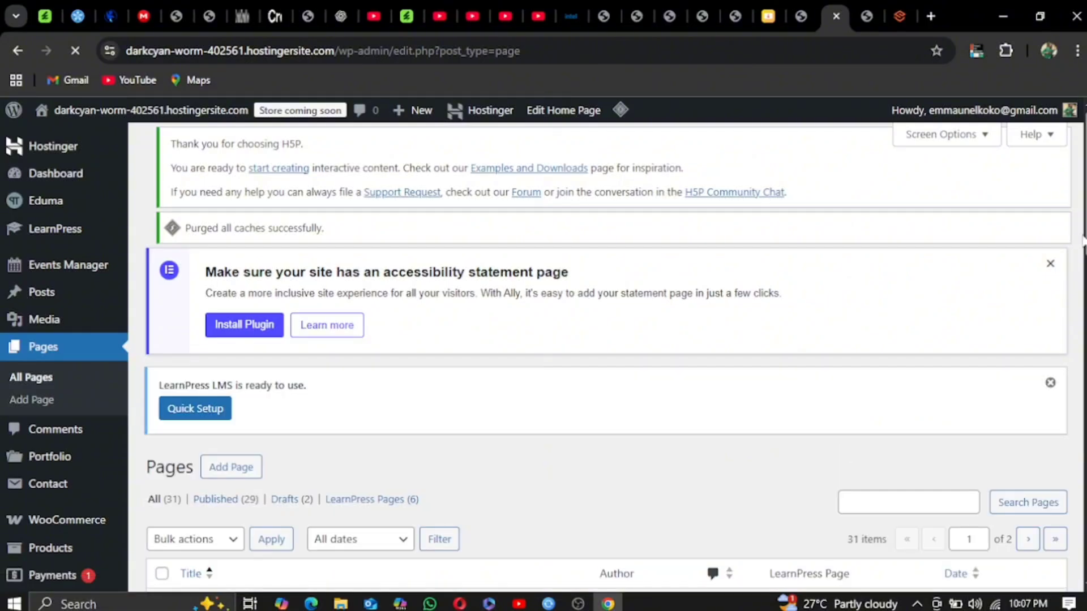
{"action": "scroll", "coordinate": [605, 351], "scroll_direction": "down", "scroll_amount": 10}
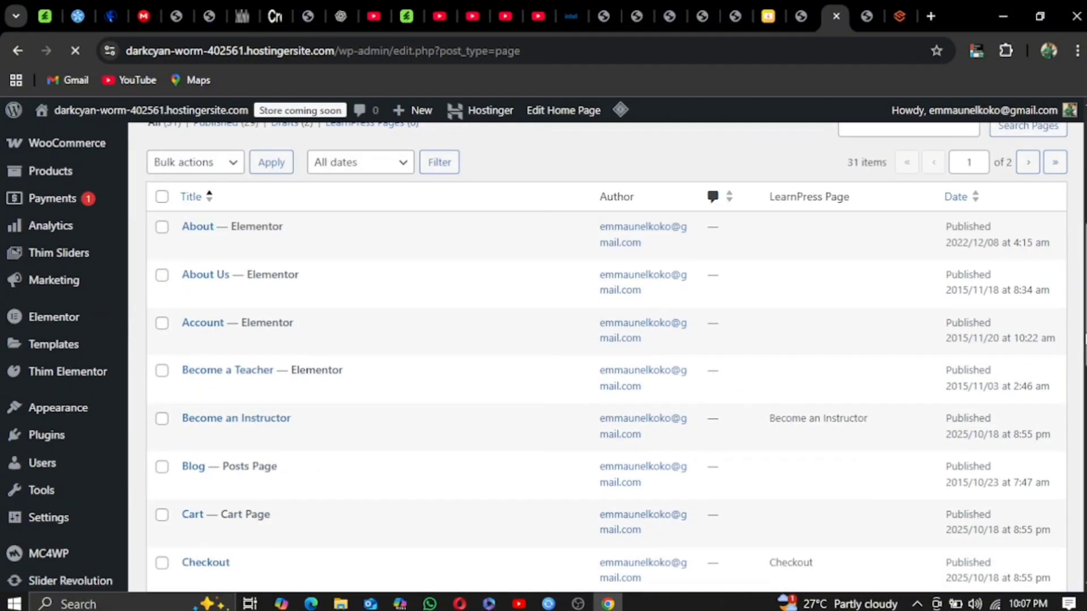
{"action": "left_click_drag", "start_coordinate": [1084, 373], "coordinate": [1085, 544]}
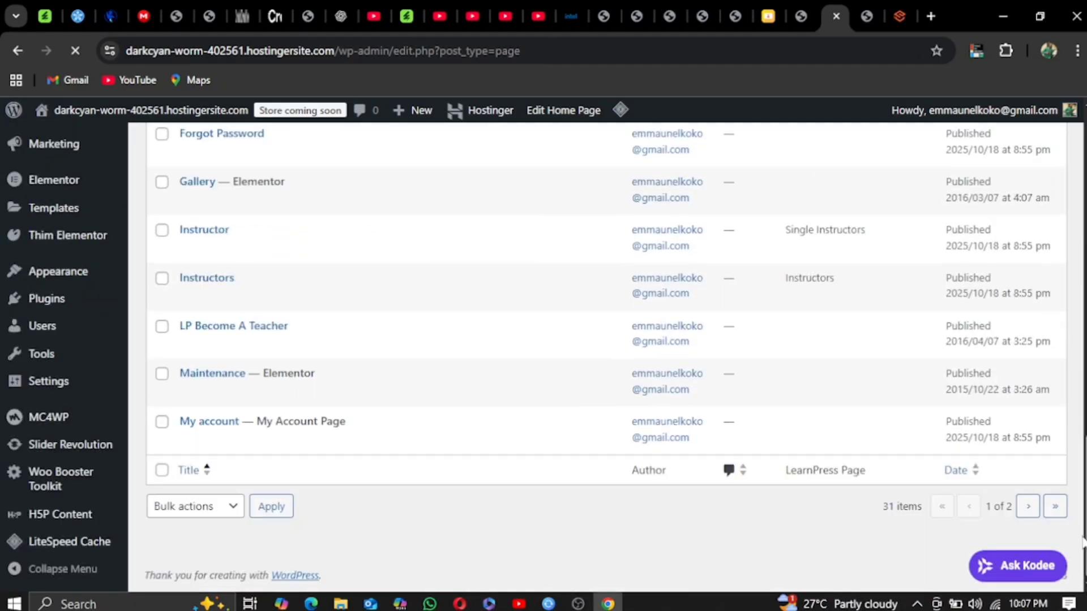
{"action": "scroll", "coordinate": [606, 351], "scroll_direction": "up", "scroll_amount": 10}
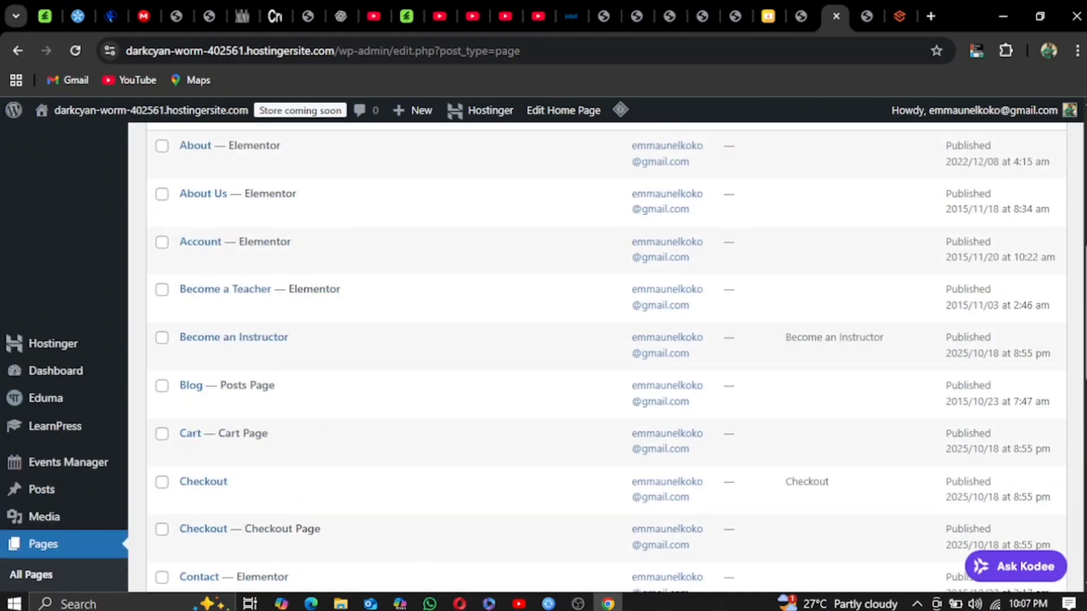
{"action": "scroll", "coordinate": [606, 362], "scroll_direction": "down", "scroll_amount": 15}
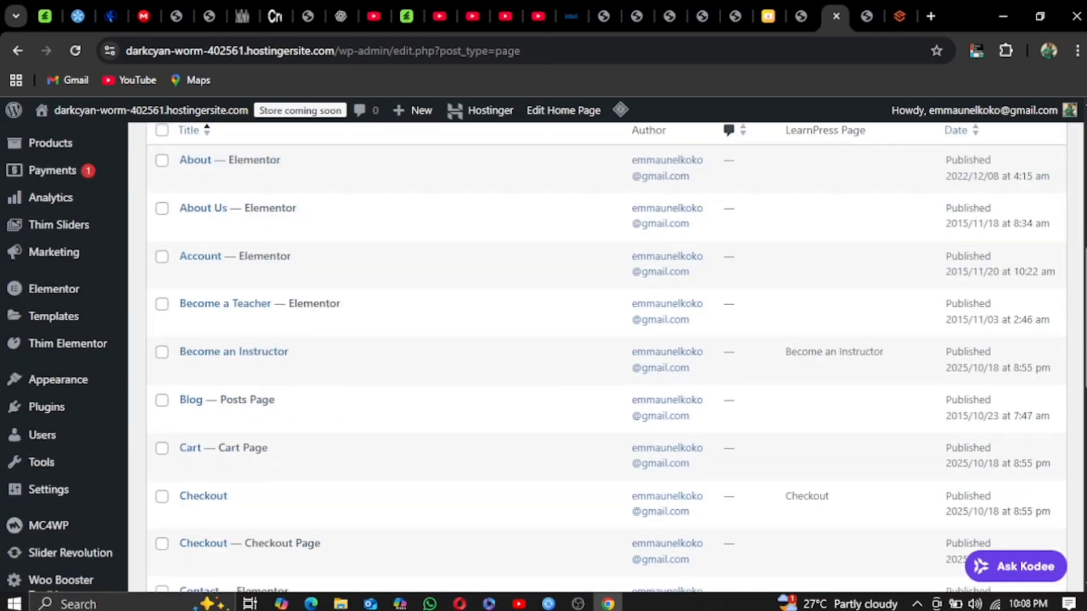
{"action": "scroll", "coordinate": [605, 350], "scroll_direction": "up", "scroll_amount": 15}
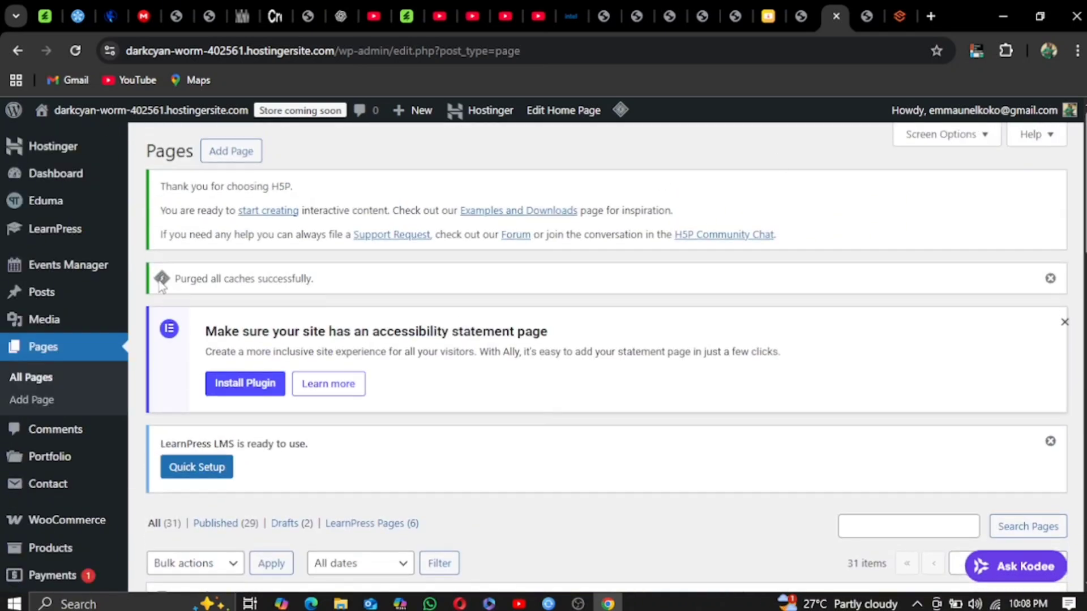
{"action": "mouse_move", "coordinate": [40, 214]}
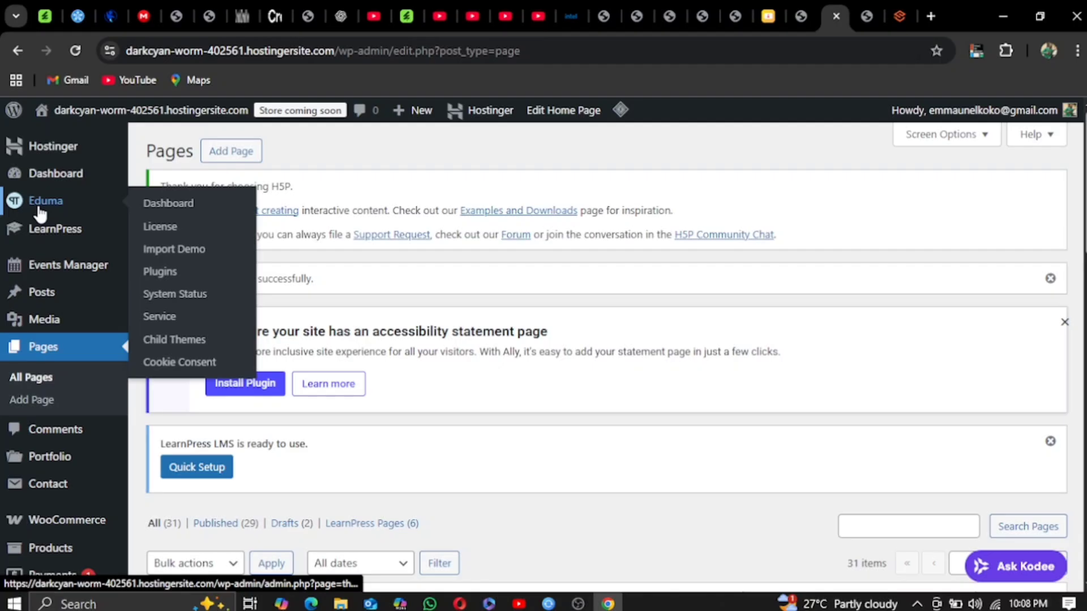
{"action": "mouse_move", "coordinate": [45, 239]}
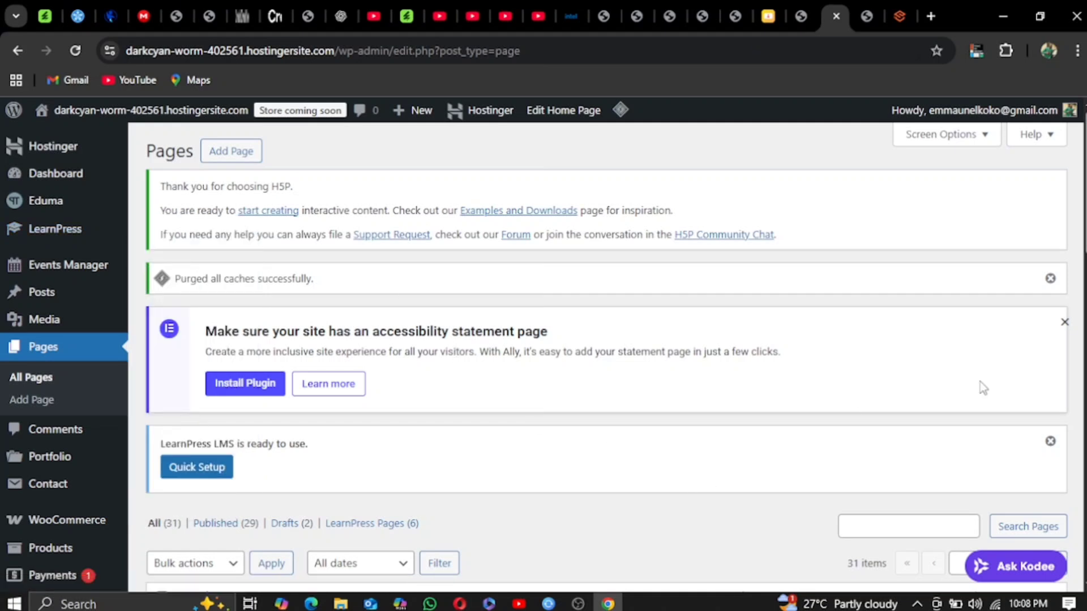
{"action": "scroll", "coordinate": [615, 358], "scroll_direction": "down", "scroll_amount": 12}
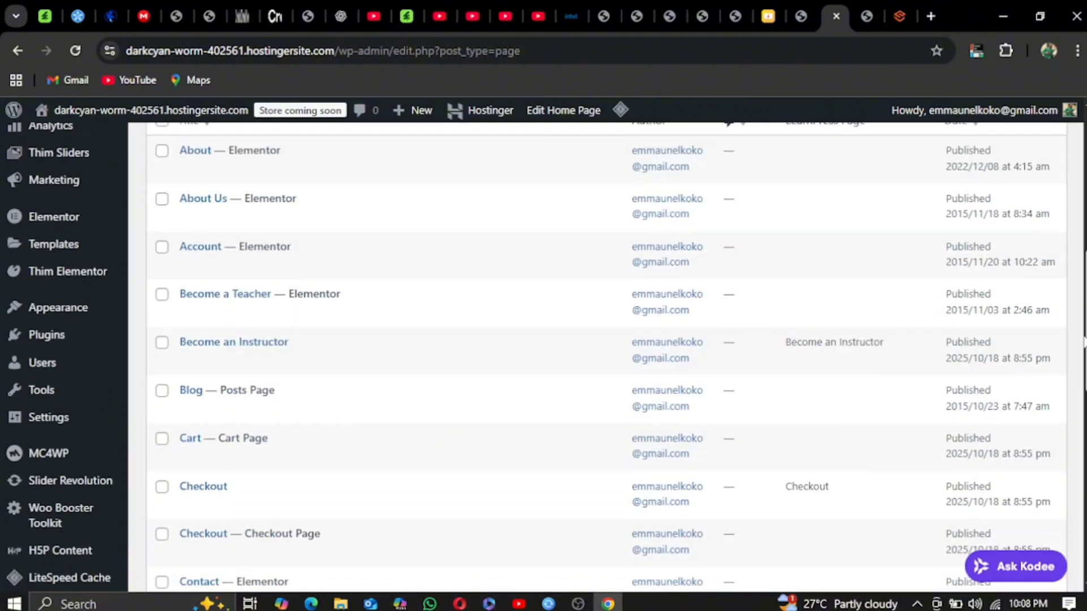
{"action": "scroll", "coordinate": [605, 358], "scroll_direction": "down", "scroll_amount": 5}
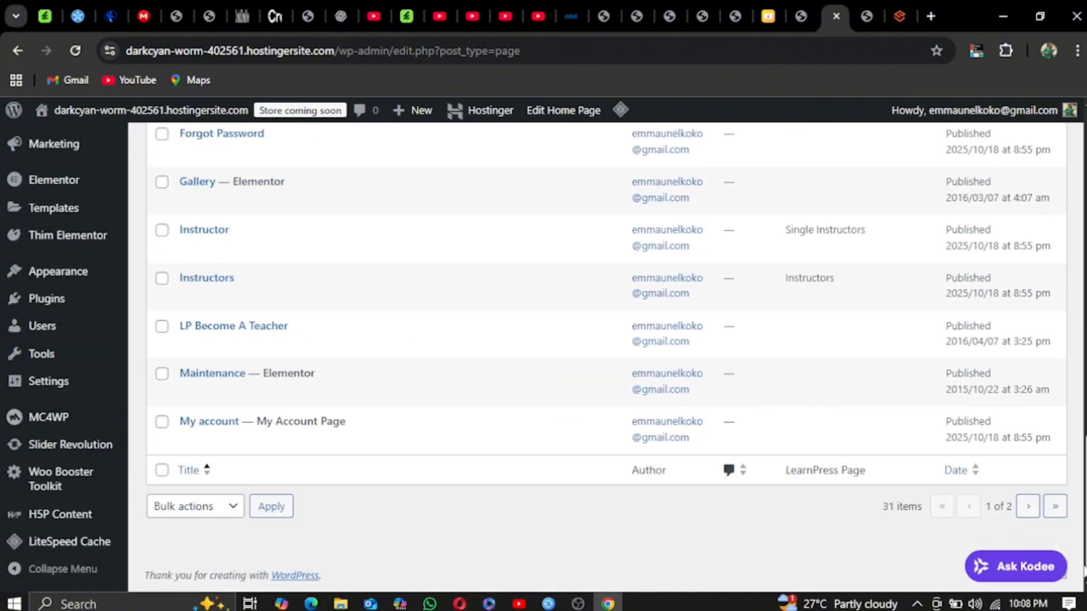
{"action": "scroll", "coordinate": [606, 358], "scroll_direction": "up", "scroll_amount": 7}
{"action": "scroll", "coordinate": [606, 358], "scroll_direction": "up", "scroll_amount": 6}
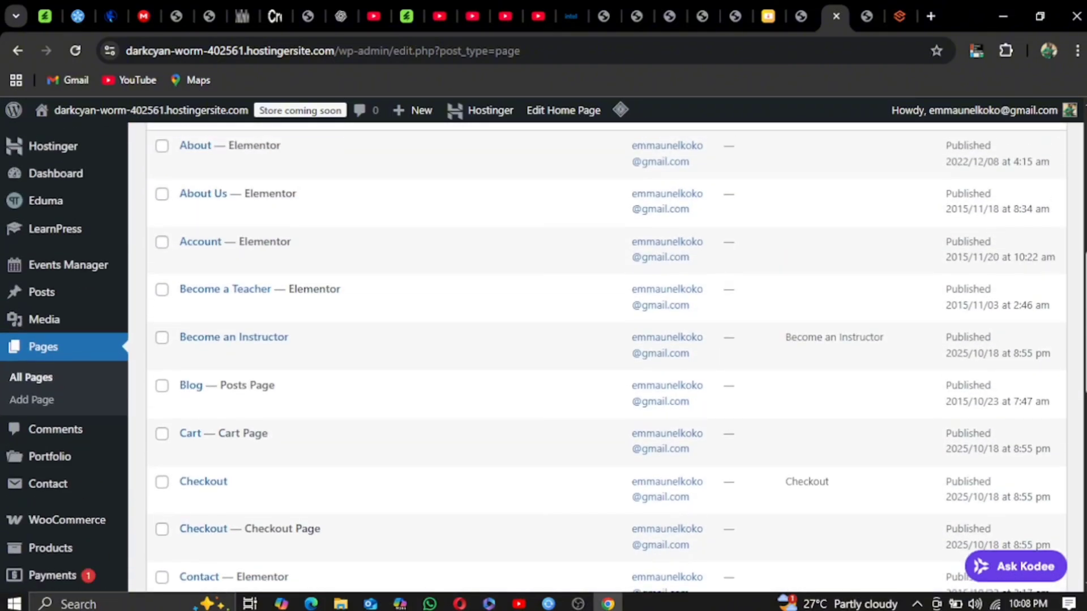
{"action": "scroll", "coordinate": [605, 358], "scroll_direction": "up", "scroll_amount": 1}
{"action": "scroll", "coordinate": [606, 358], "scroll_direction": "down", "scroll_amount": 12}
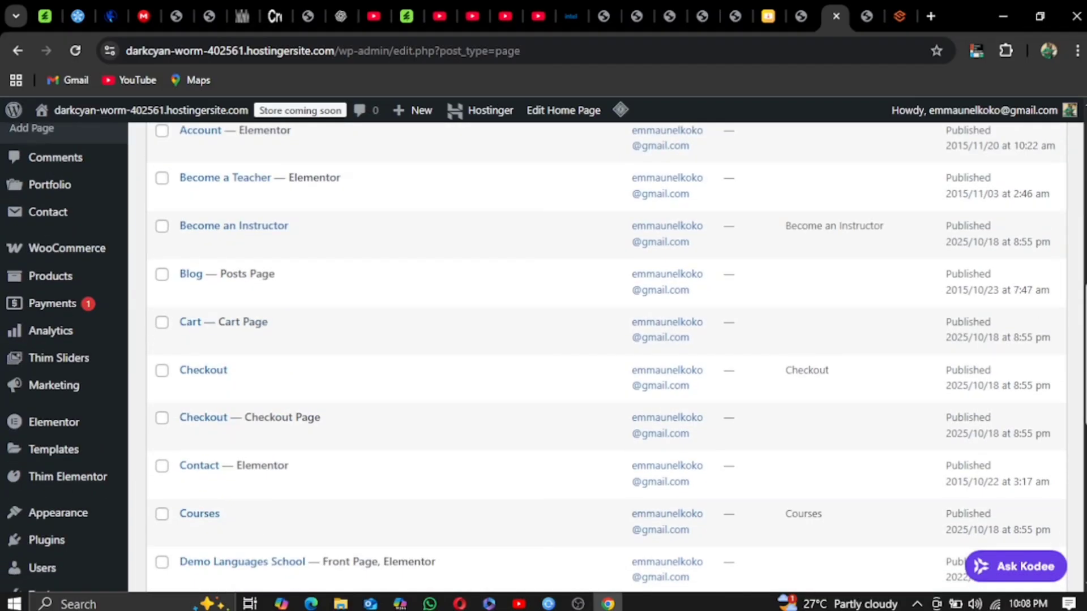
{"action": "scroll", "coordinate": [606, 358], "scroll_direction": "up", "scroll_amount": 13}
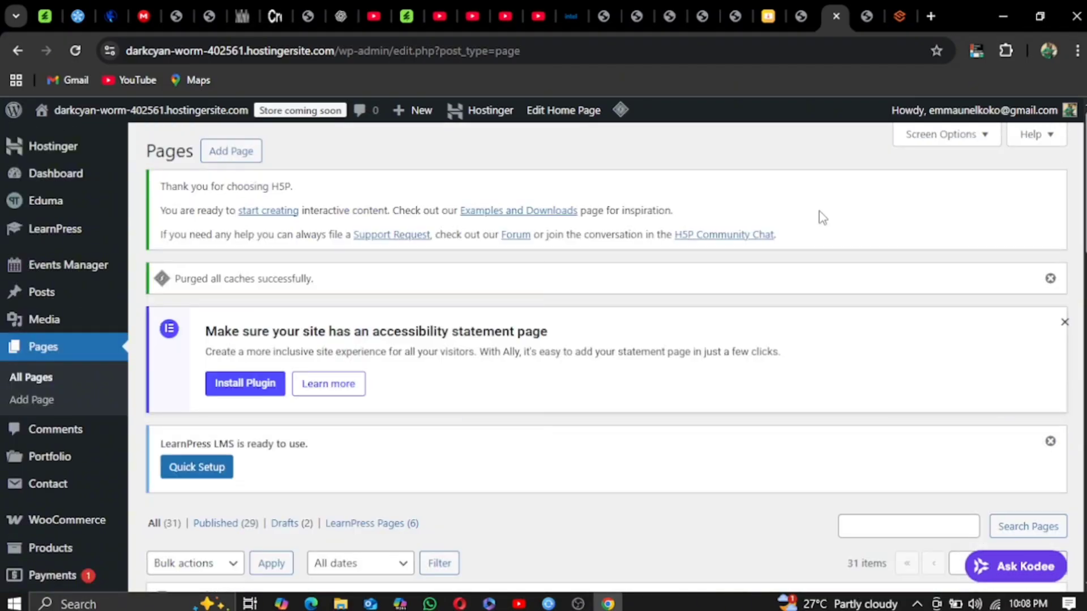
Step: Return to the live site's homepage and open it with Elementor in a new browser tab
{"action": "left_click", "coordinate": [862, 17]}
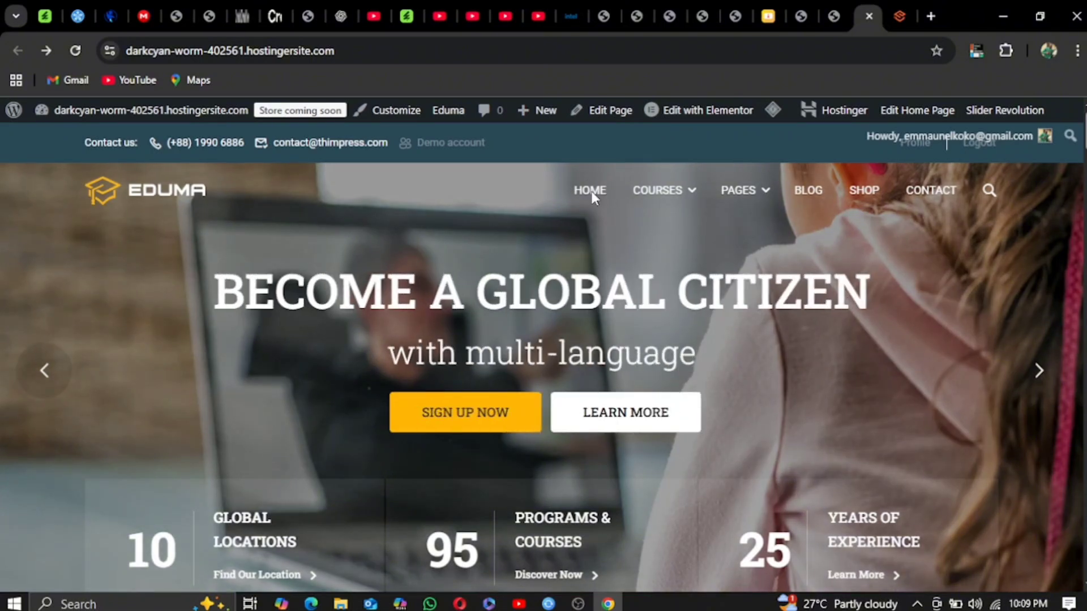
{"action": "mouse_move", "coordinate": [711, 115]}
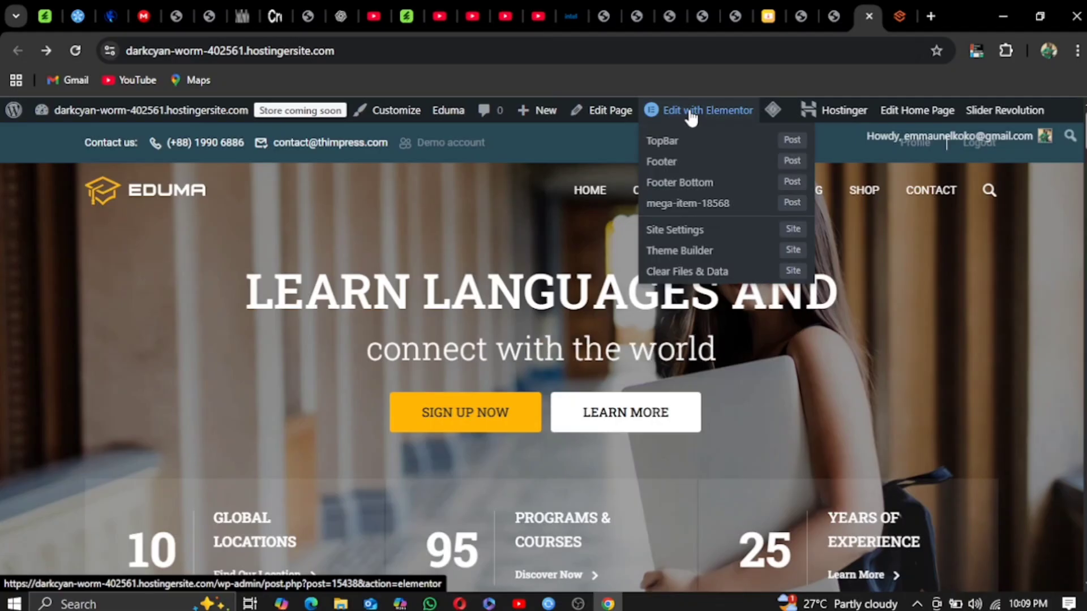
{"action": "right_click", "coordinate": [691, 115]}
{"action": "left_click", "coordinate": [739, 130]}
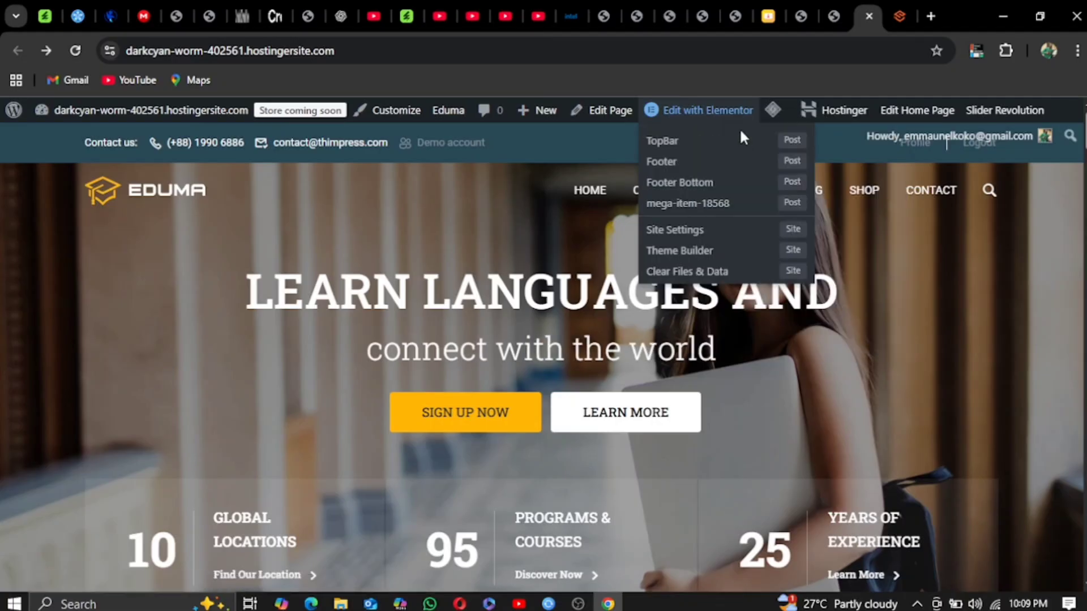
{"action": "left_click", "coordinate": [870, 16]}
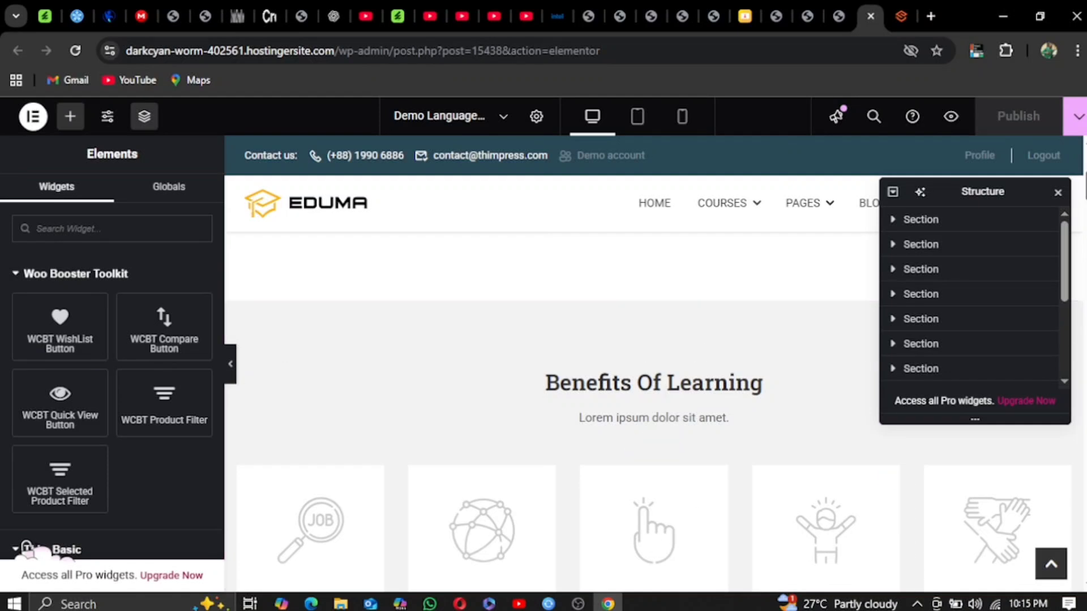
Step: Look through the homepage sections in the Elementor editor, from Benefits Of Learning past the courses and events, and return to Benefits Of Learning
{"action": "scroll", "coordinate": [654, 340], "scroll_direction": "down", "scroll_amount": 3}
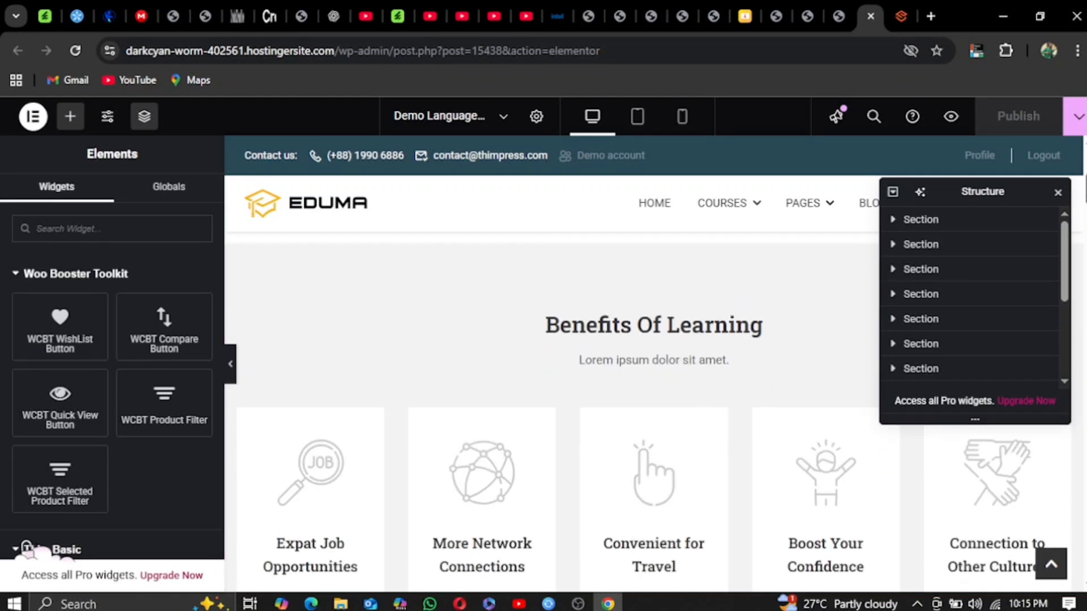
{"action": "scroll", "coordinate": [653, 339], "scroll_direction": "down", "scroll_amount": 10}
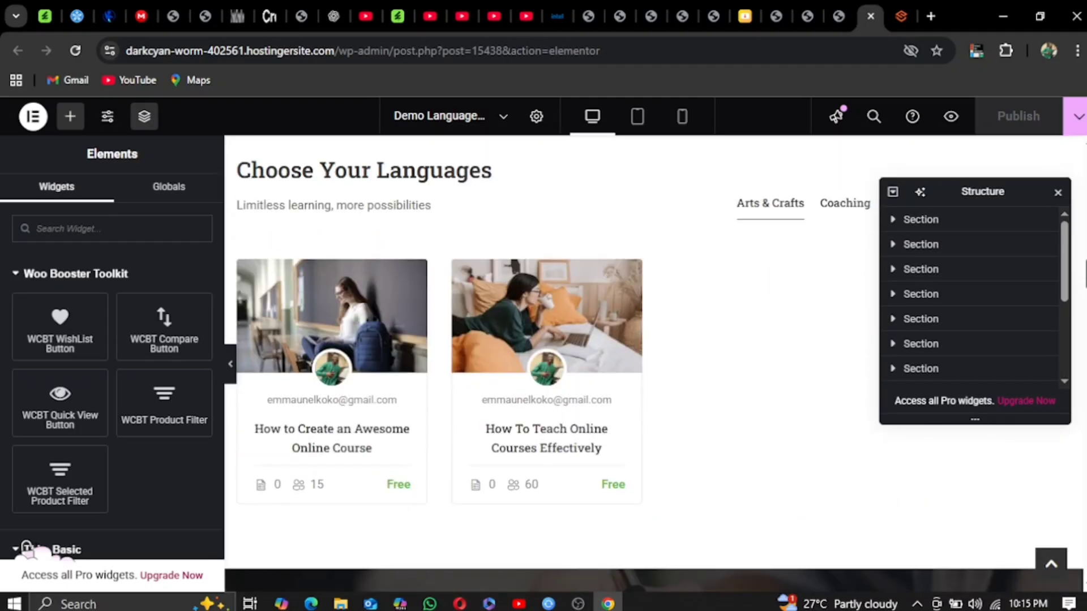
{"action": "scroll", "coordinate": [653, 340], "scroll_direction": "down", "scroll_amount": 5}
{"action": "scroll", "coordinate": [654, 340], "scroll_direction": "down", "scroll_amount": 15}
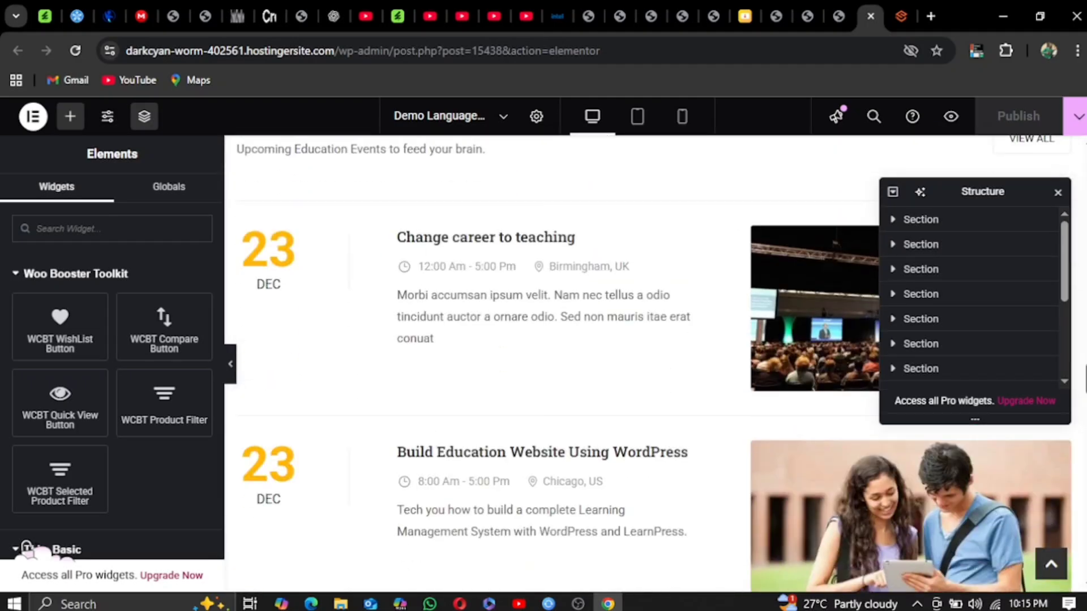
{"action": "scroll", "coordinate": [654, 339], "scroll_direction": "down", "scroll_amount": 15}
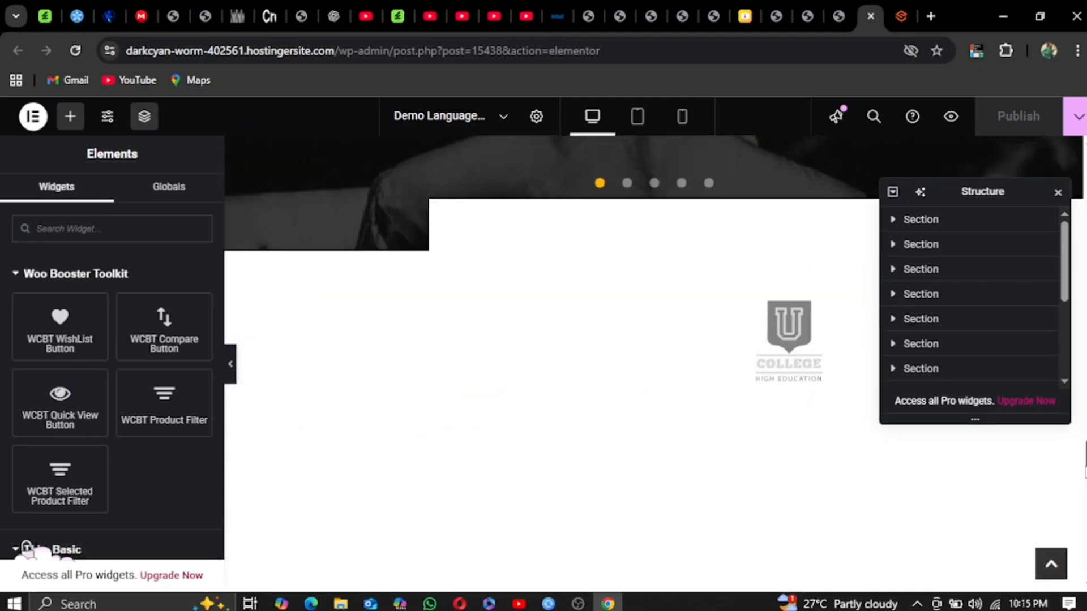
{"action": "scroll", "coordinate": [1083, 484], "scroll_direction": "down", "scroll_amount": 5}
{"action": "scroll", "coordinate": [1084, 478], "scroll_direction": "up", "scroll_amount": 10}
{"action": "left_click_drag", "start_coordinate": [1082, 478], "coordinate": [1073, 196]}
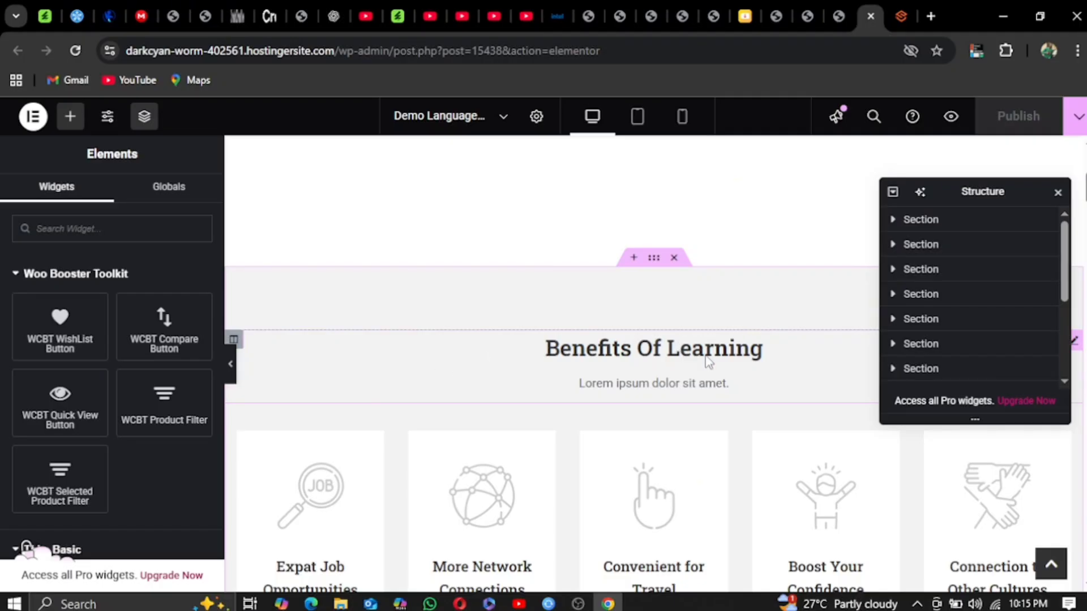
Step: Append "OUR COURSE" to the title of the Benefits Of Learning heading
{"action": "left_click", "coordinate": [609, 382]}
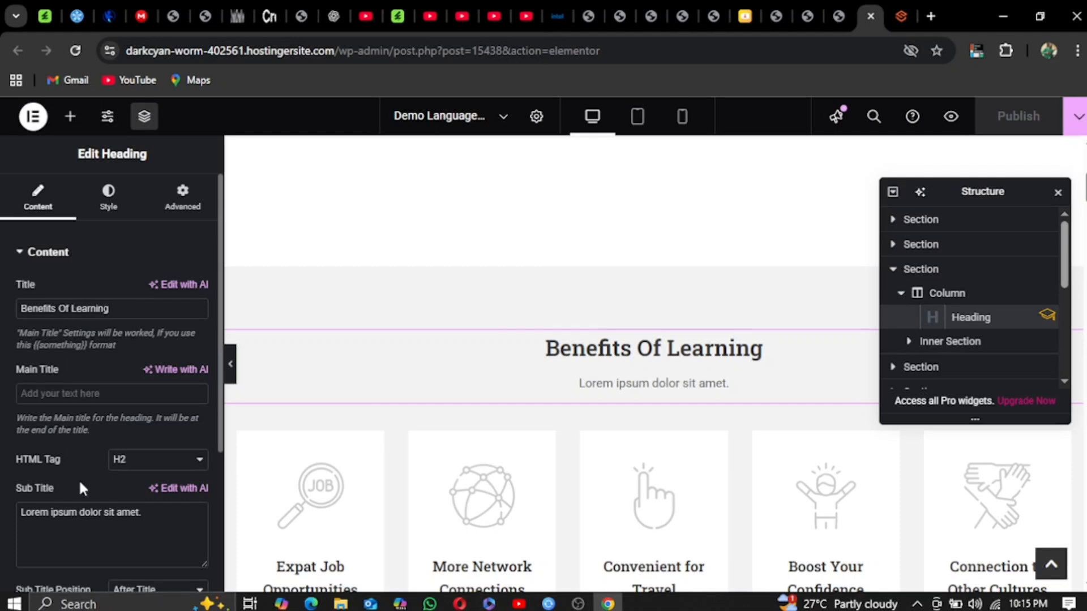
{"action": "left_click", "coordinate": [126, 303]}
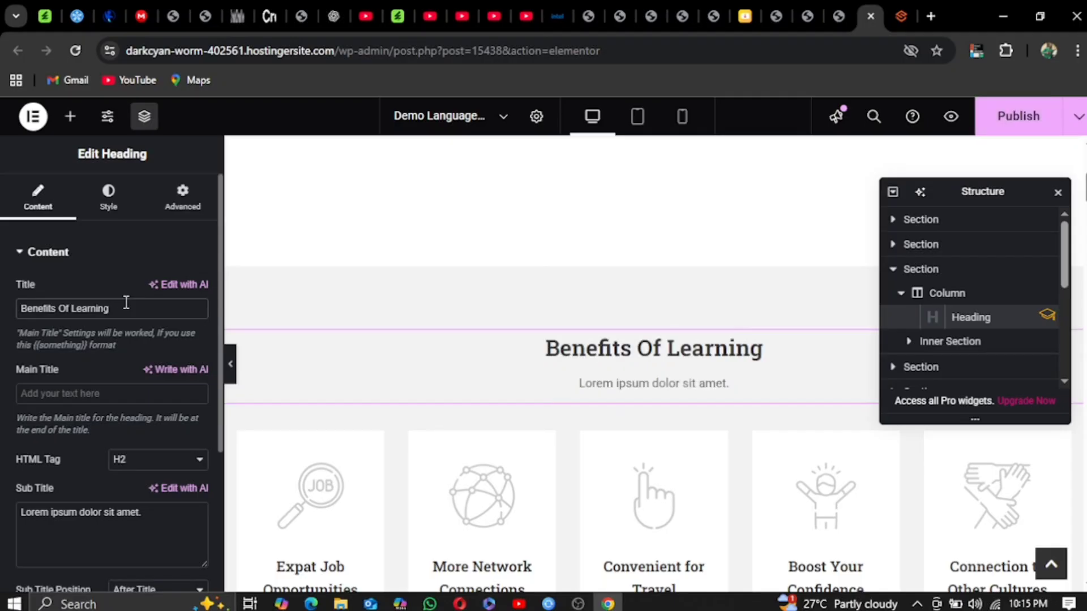
{"action": "type", "text": "OUR COUR"}
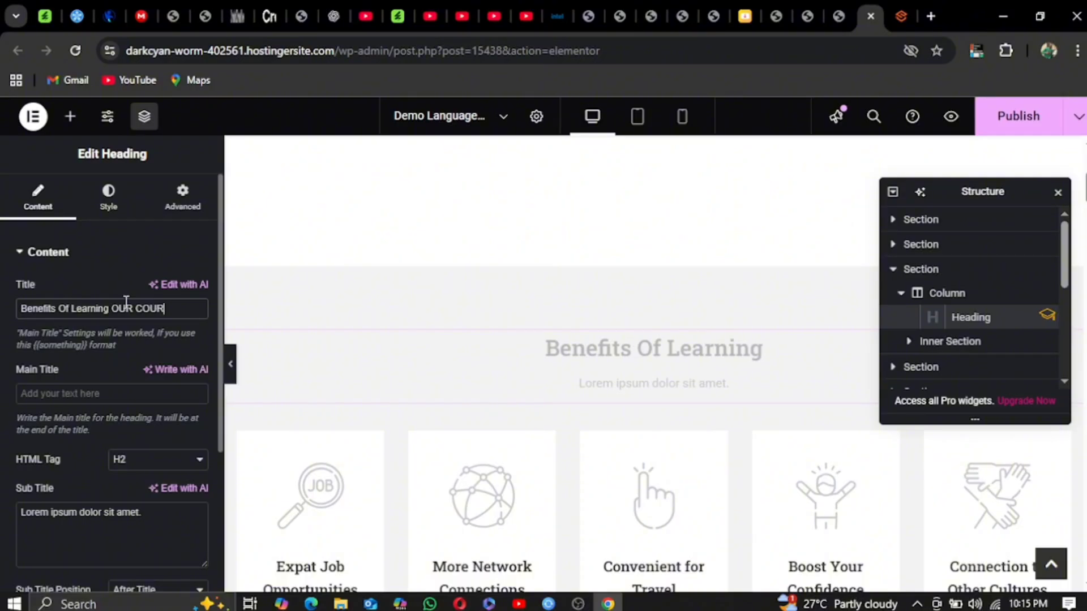
{"action": "type", "text": "SE"}
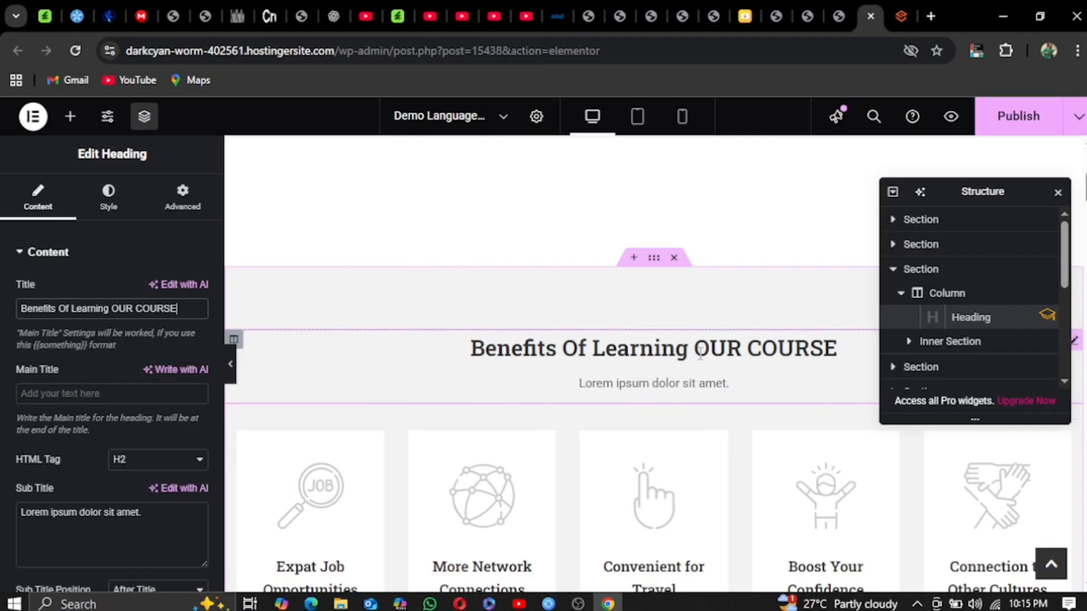
Step: Remove the appended "OUR COURSE" so the heading title reads "Benefits Of Learning"
{"action": "left_click", "coordinate": [180, 309]}
{"action": "key", "text": "BackSpace"}
{"action": "key", "text": "BackSpace"}
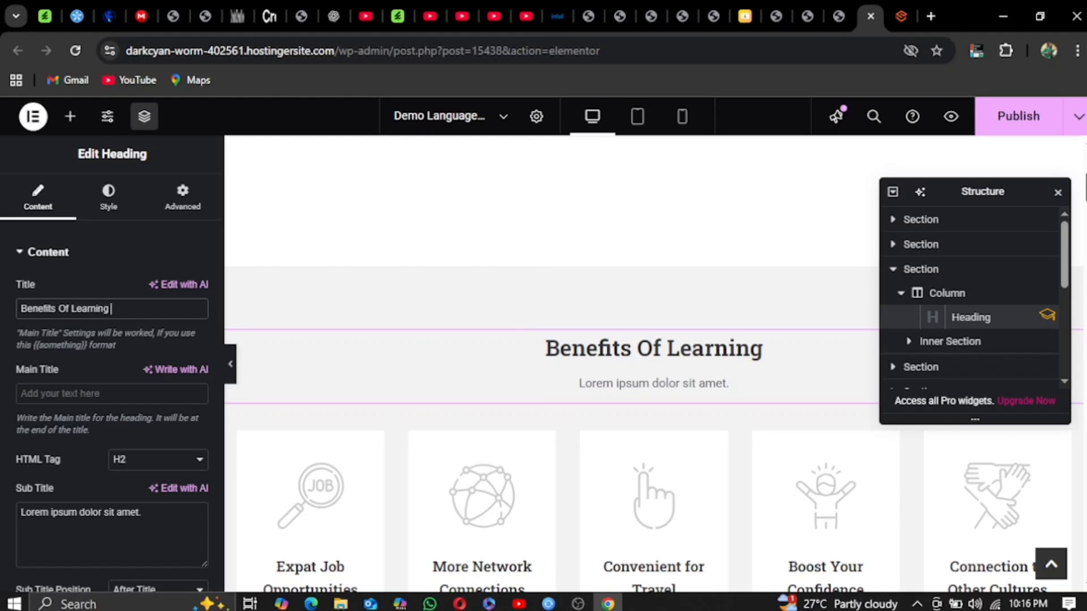
Step: Open the Business English Programs icon box for editing to view its content settings, and return to the page's header
{"action": "scroll", "coordinate": [654, 363], "scroll_direction": "down", "scroll_amount": 3}
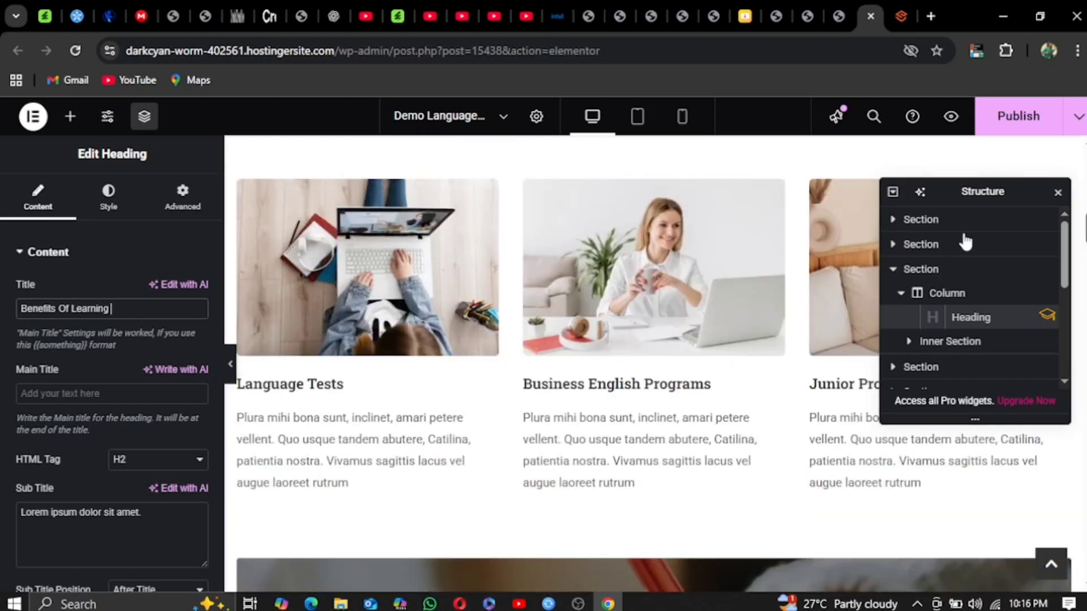
{"action": "left_click", "coordinate": [682, 286]}
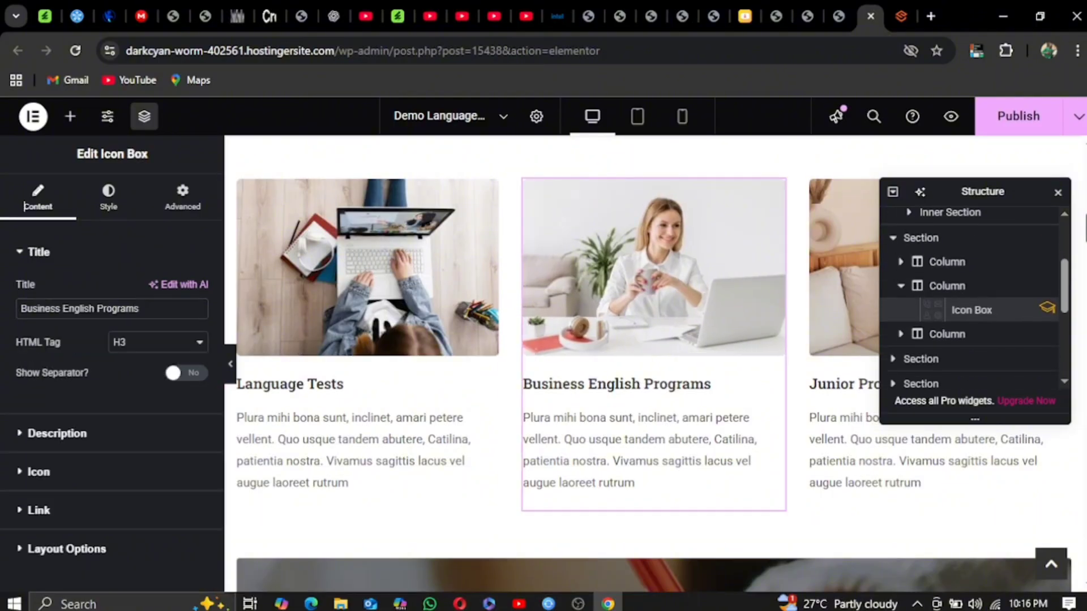
{"action": "scroll", "coordinate": [682, 286], "scroll_direction": "down", "scroll_amount": 12}
{"action": "scroll", "coordinate": [653, 363], "scroll_direction": "up", "scroll_amount": 15}
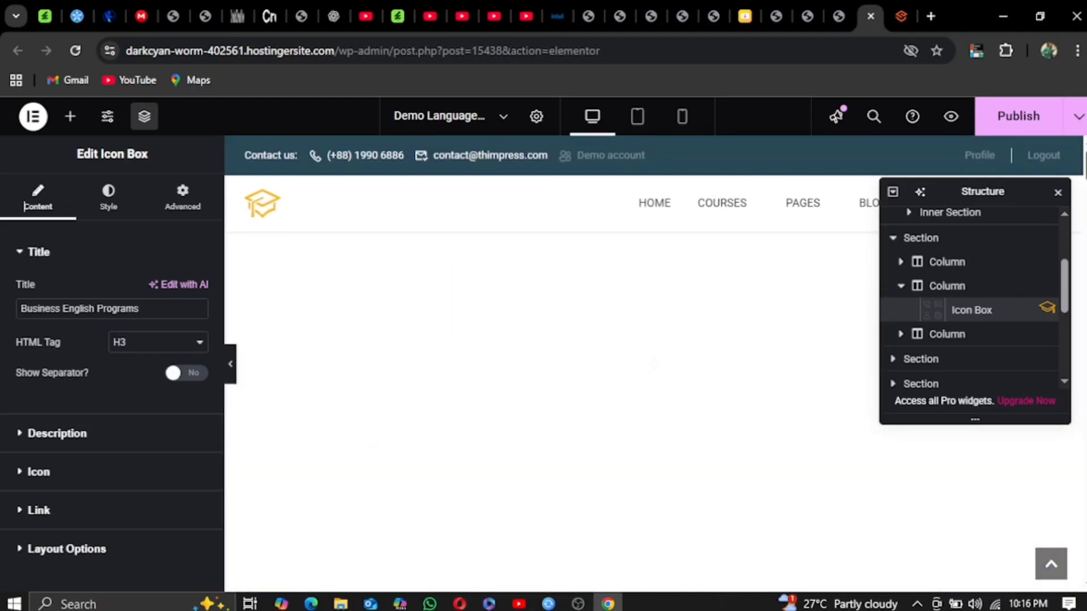
Step: Publish the homepage from the Elementor editor and switch back to the live site's browser tab
{"action": "left_click", "coordinate": [1029, 124]}
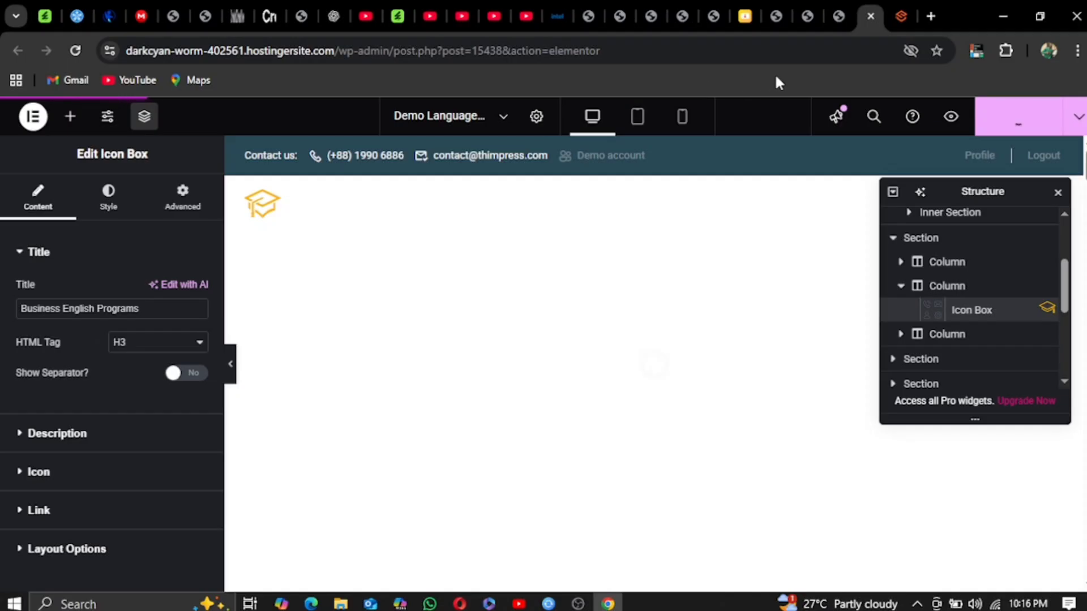
{"action": "left_click", "coordinate": [841, 17]}
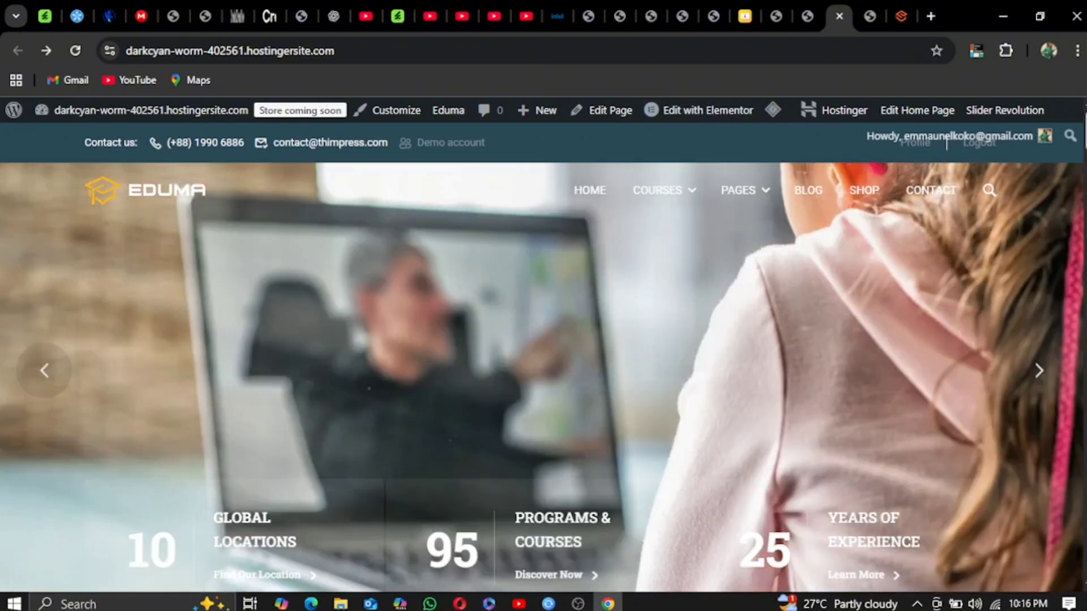
{"action": "mouse_move", "coordinate": [1085, 131]}
{"action": "left_mouse_down"}
{"action": "mouse_move", "coordinate": [1084, 589]}
{"action": "mouse_move", "coordinate": [1085, 141]}
{"action": "left_mouse_up"}
{"action": "mouse_move", "coordinate": [738, 192]}
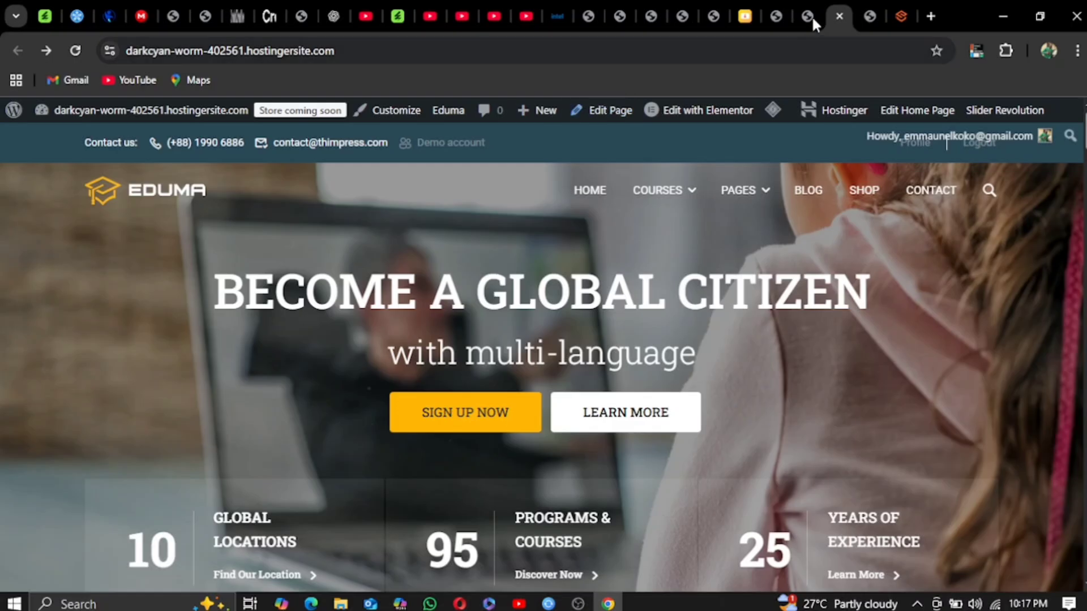
{"action": "mouse_move", "coordinate": [812, 16]}
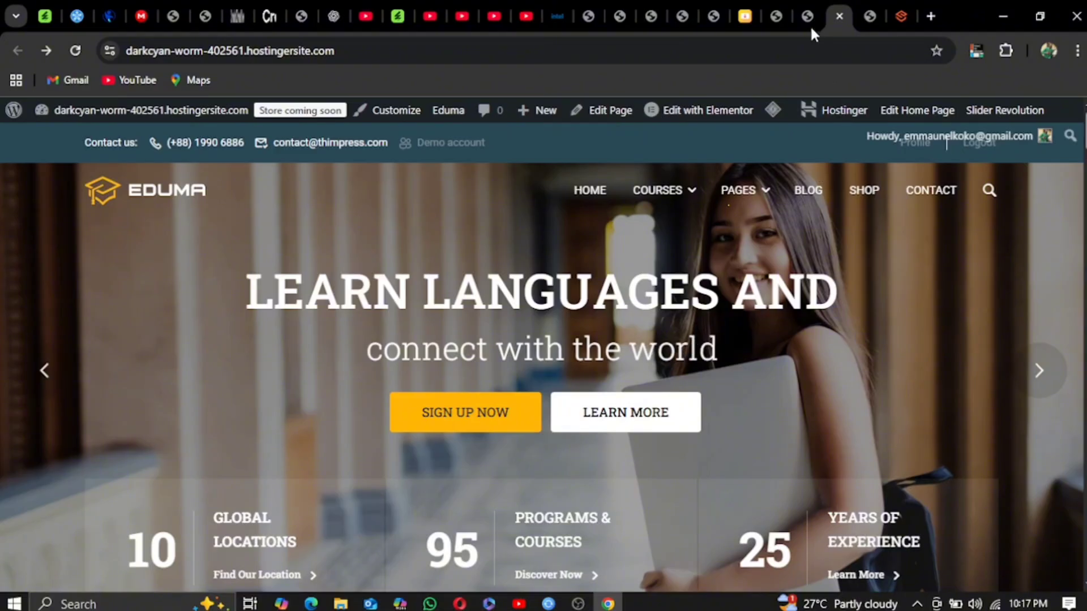
Step: Switch to the WordPress admin browser tab and open the LearnPress course list
{"action": "left_click", "coordinate": [809, 15]}
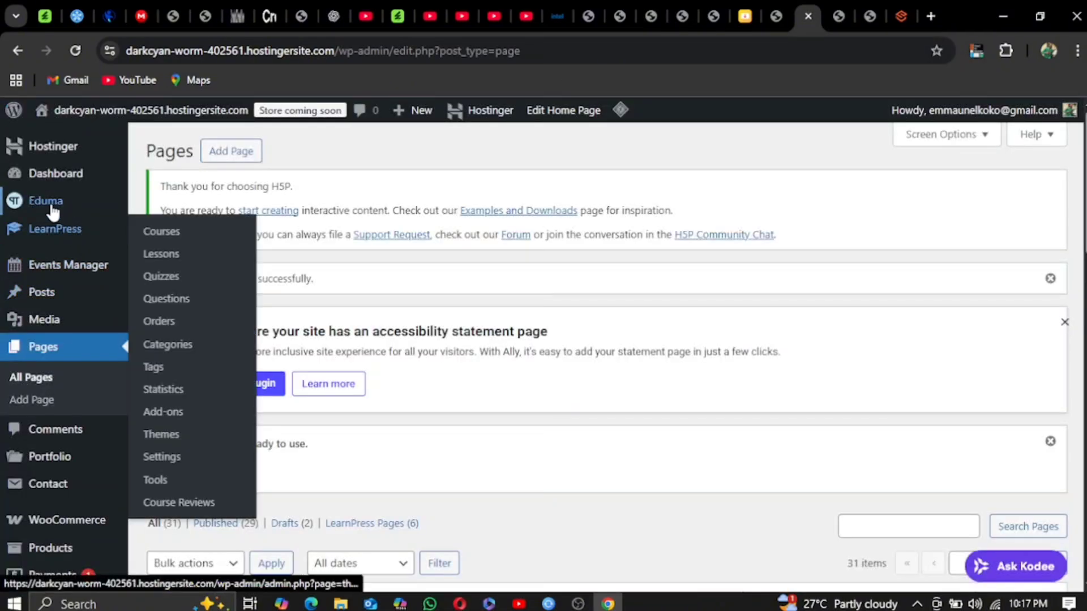
{"action": "mouse_move", "coordinate": [53, 219]}
{"action": "mouse_move", "coordinate": [58, 238]}
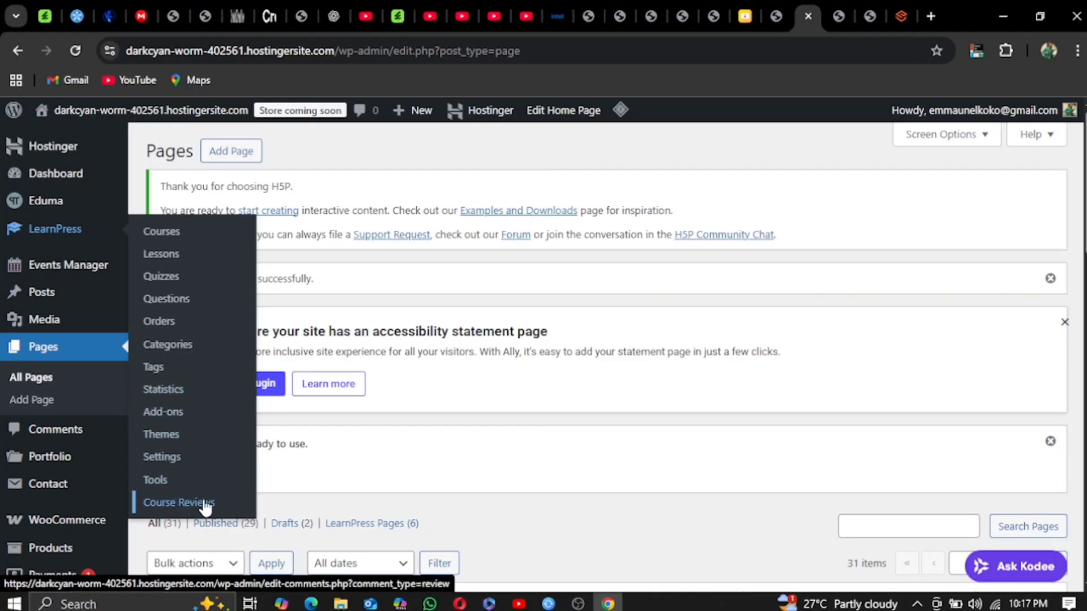
{"action": "left_click", "coordinate": [174, 238]}
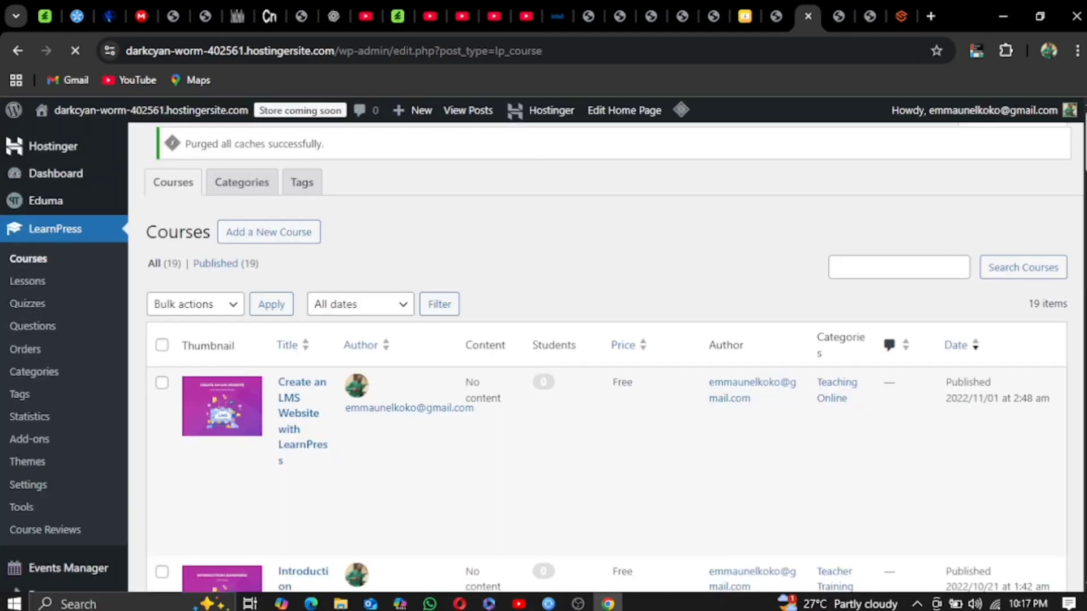
Step: Look through the list of existing courses, checking their titles, authors, prices and categories
{"action": "scroll", "coordinate": [606, 356], "scroll_direction": "down", "scroll_amount": 15}
{"action": "scroll", "coordinate": [1071, 460], "scroll_direction": "down", "scroll_amount": 15}
{"action": "scroll", "coordinate": [1071, 460], "scroll_direction": "down", "scroll_amount": 20}
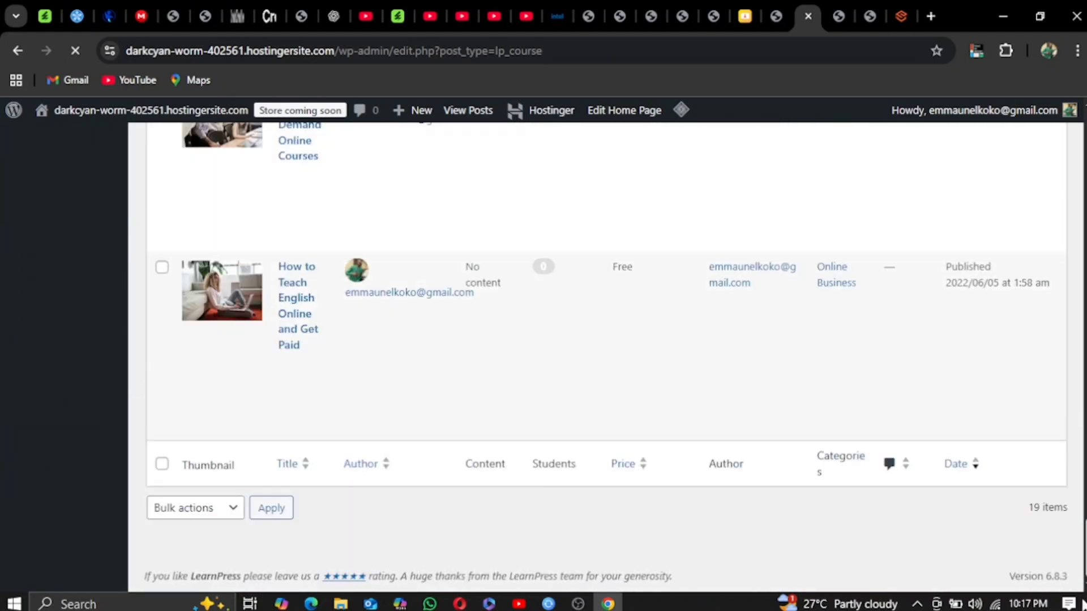
{"action": "scroll", "coordinate": [1037, 400], "scroll_direction": "up", "scroll_amount": 20}
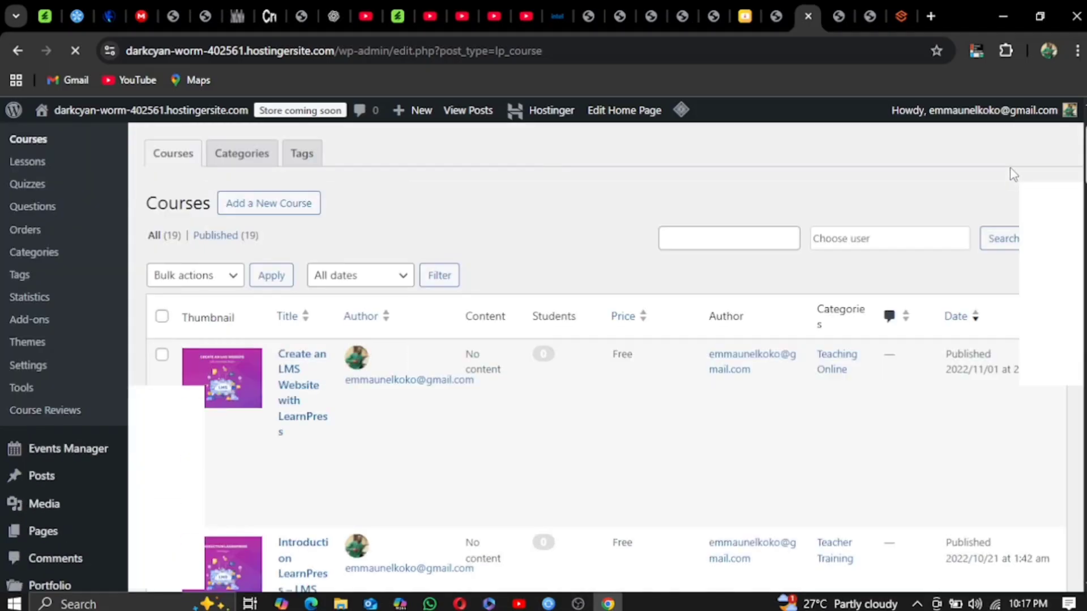
{"action": "scroll", "coordinate": [1013, 174], "scroll_direction": "up", "scroll_amount": 2}
{"action": "scroll", "coordinate": [1018, 189], "scroll_direction": "down", "scroll_amount": 4}
{"action": "scroll", "coordinate": [1017, 169], "scroll_direction": "up", "scroll_amount": 3}
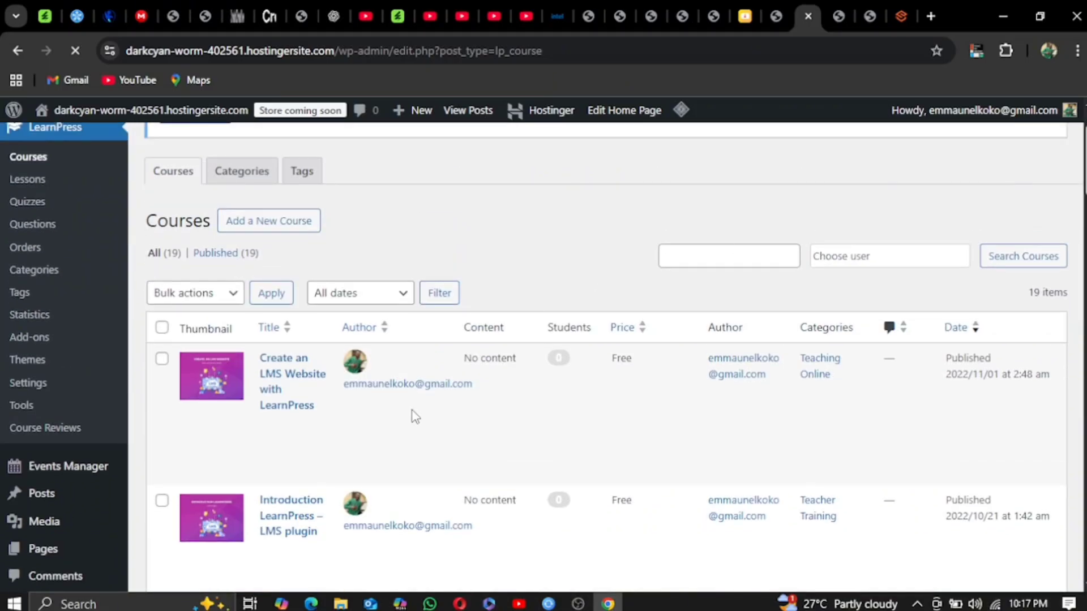
{"action": "mouse_move", "coordinate": [237, 457]}
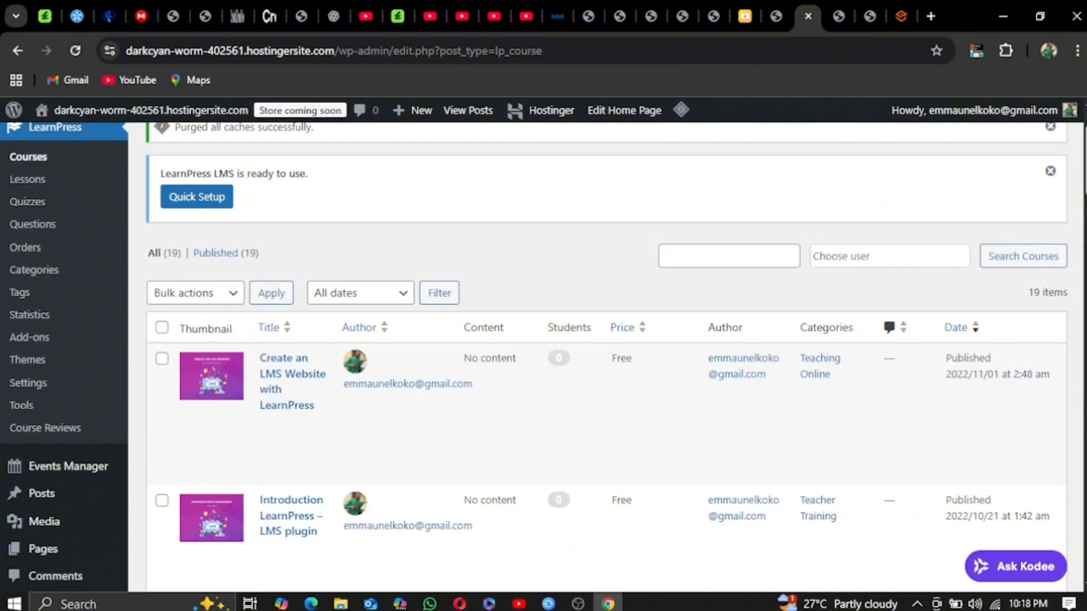
{"action": "scroll", "coordinate": [606, 339], "scroll_direction": "up", "scroll_amount": 2}
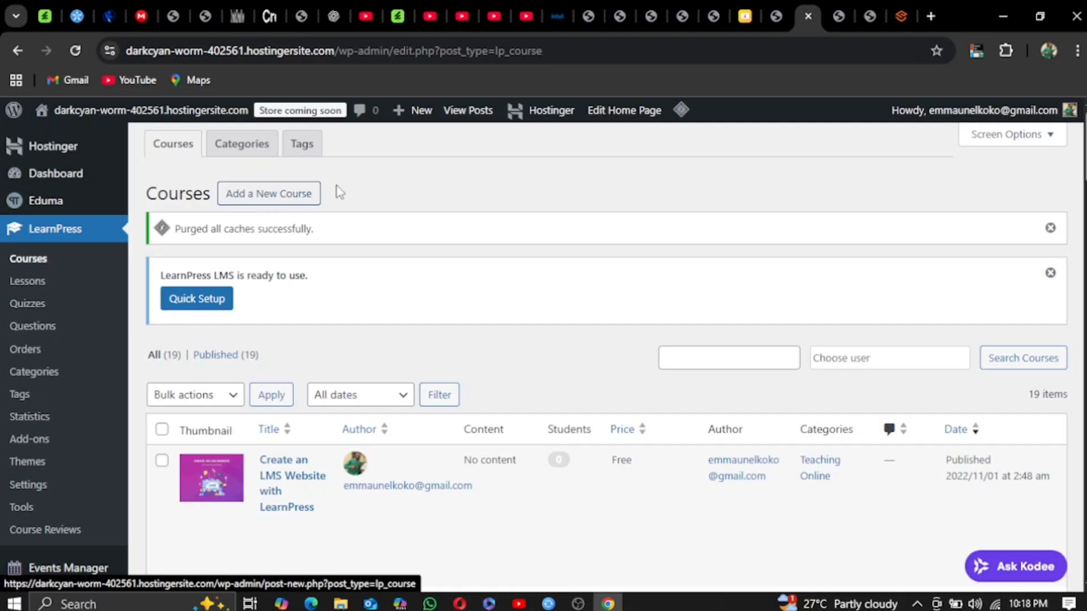
{"action": "scroll", "coordinate": [979, 357], "scroll_direction": "down", "scroll_amount": 2}
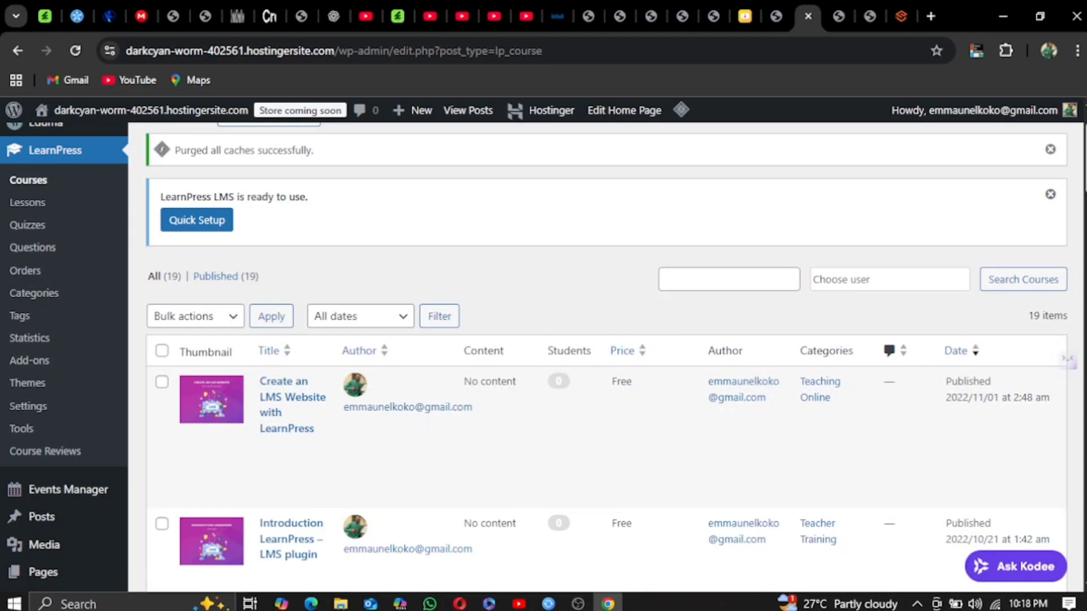
{"action": "scroll", "coordinate": [1067, 357], "scroll_direction": "up", "scroll_amount": 1}
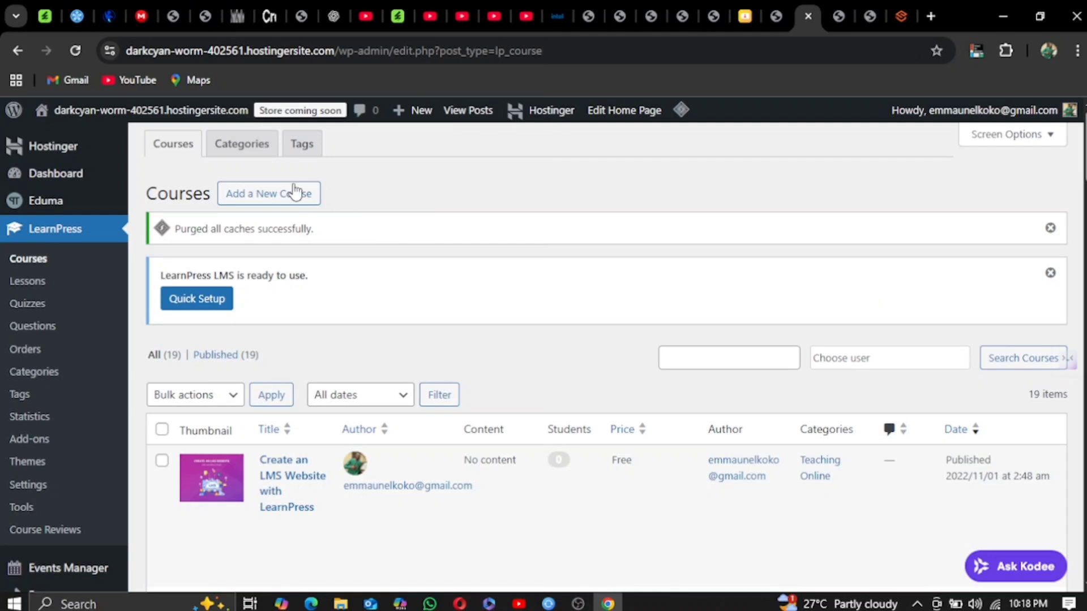
Step: Start a new course and title it "HOW TO MAKE WEBSITE ON WORDPRESS"
{"action": "left_click", "coordinate": [272, 198]}
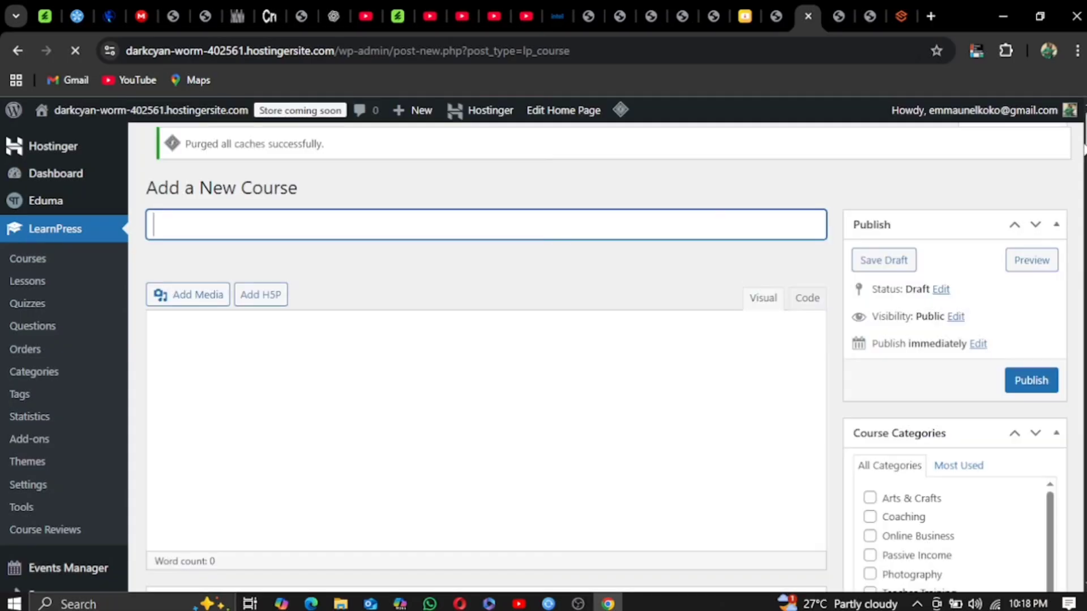
{"action": "left_click_drag", "start_coordinate": [1085, 141], "coordinate": [1073, 101]}
{"action": "type", "text": "W"}
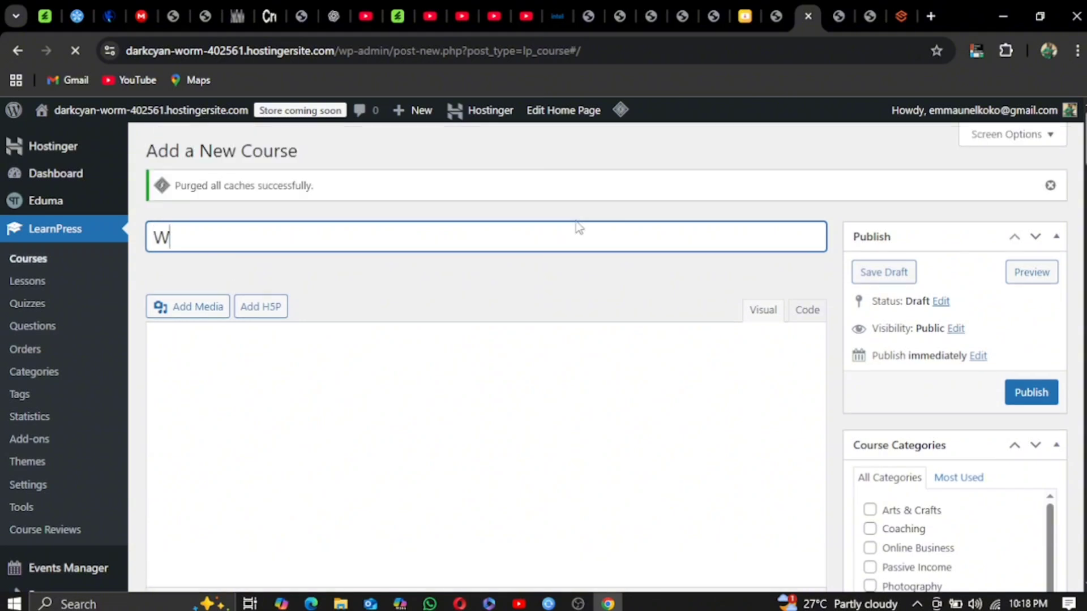
{"action": "key", "text": "BackSpace"}
{"action": "type", "text": "H"}
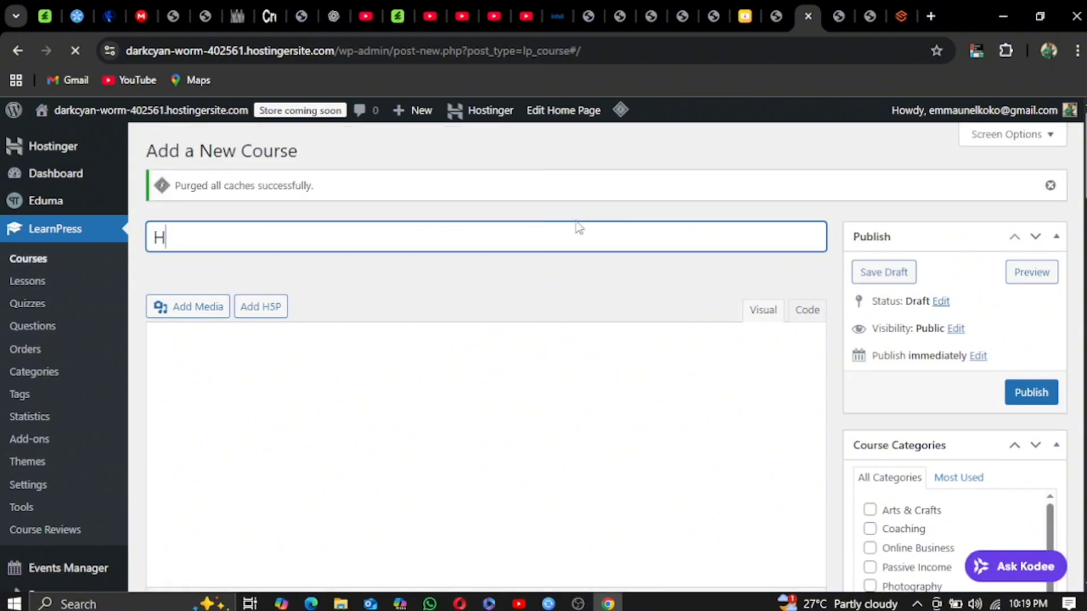
{"action": "type", "text": "OW TO MA"}
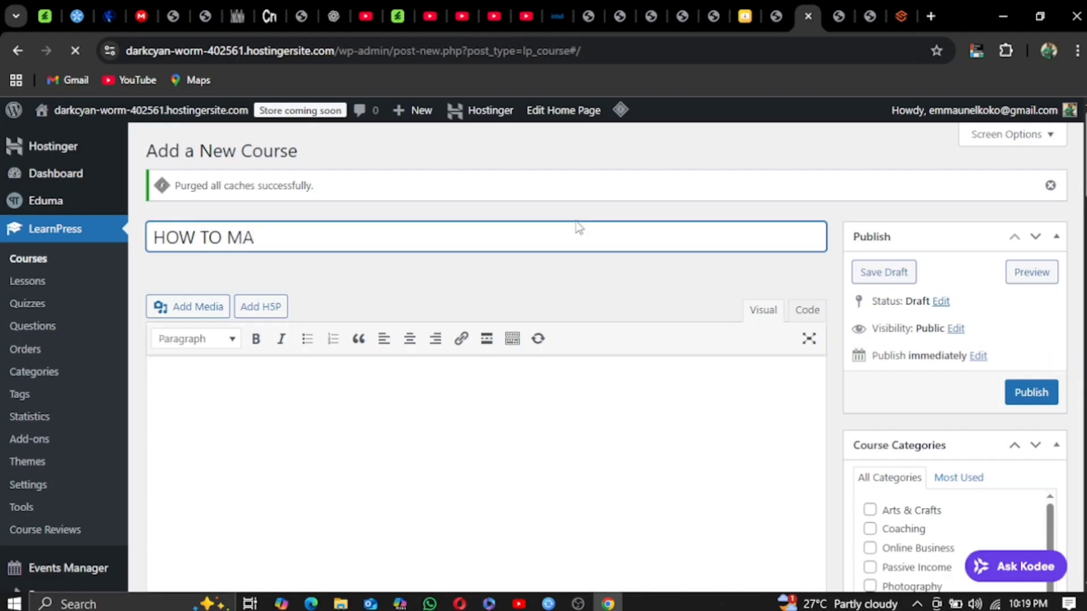
{"action": "type", "text": "KE W"}
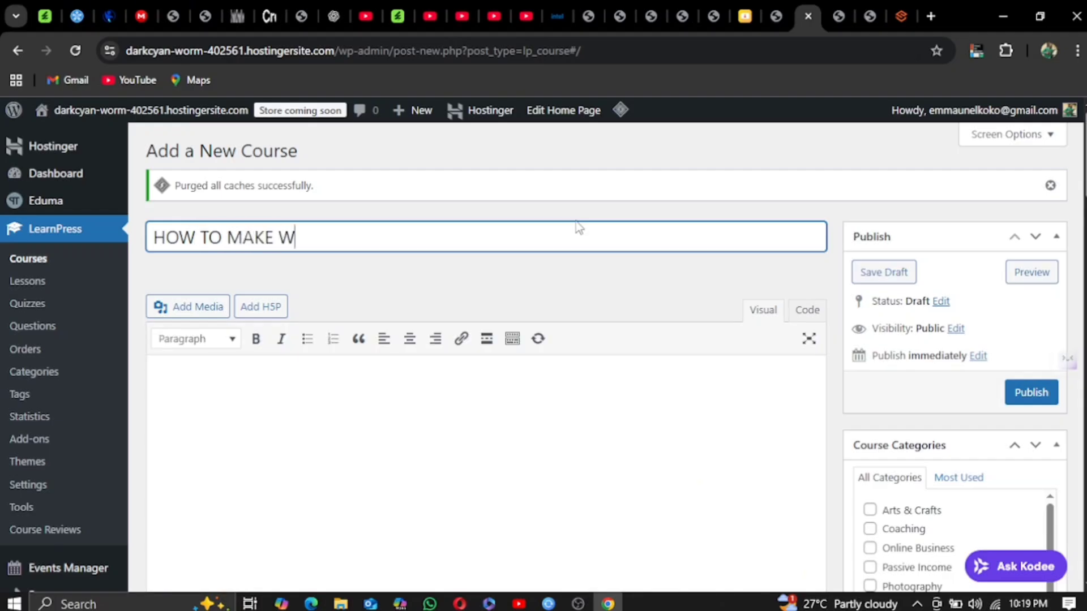
{"action": "type", "text": "EBSITE ON W"}
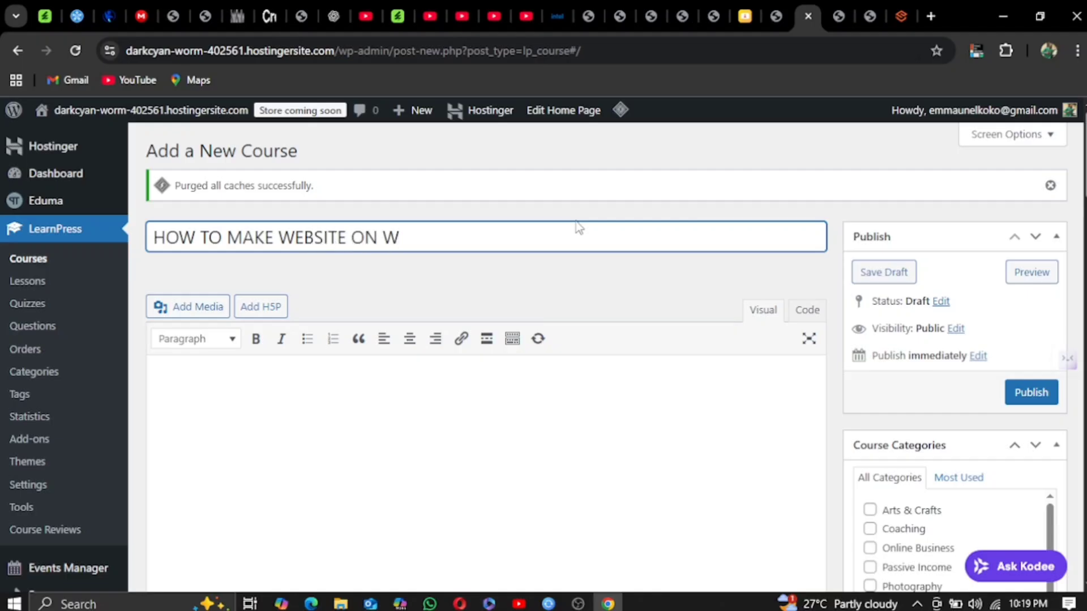
{"action": "type", "text": "ORPRESS"}
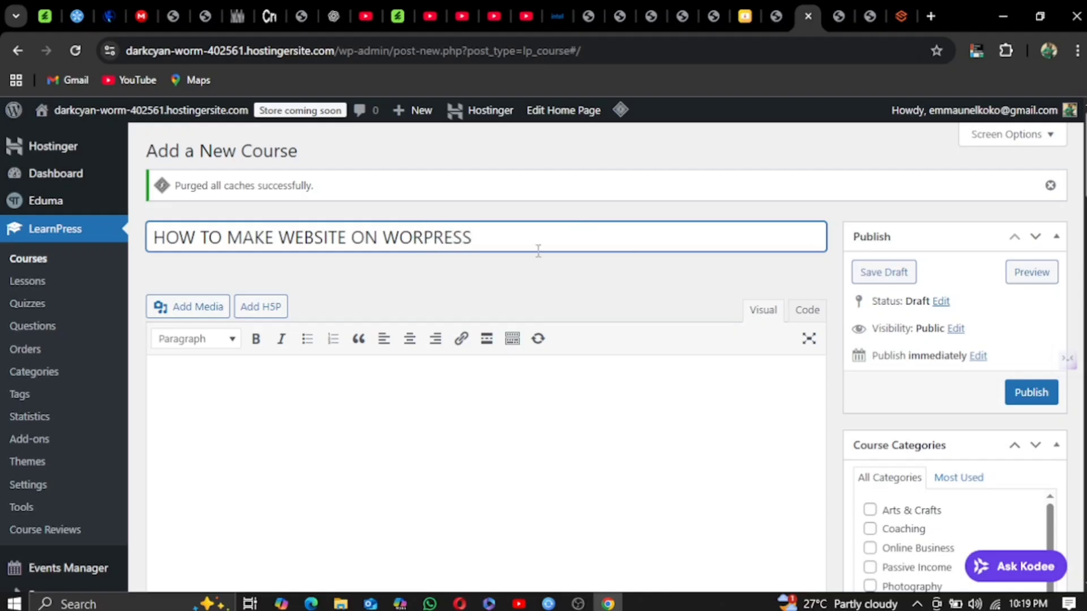
{"action": "left_click", "coordinate": [427, 236]}
{"action": "type", "text": "D"}
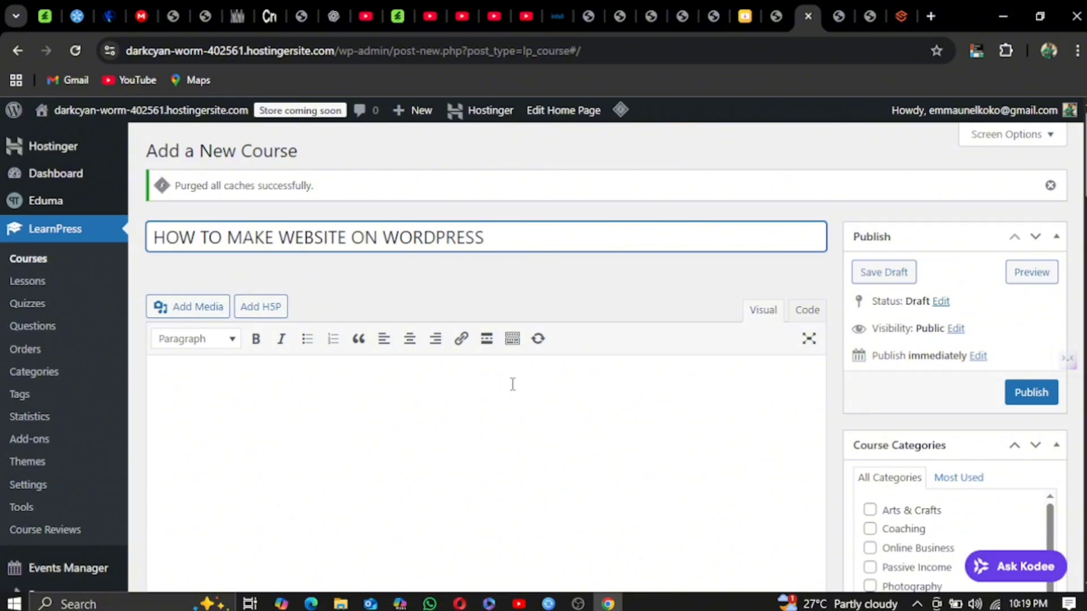
Step: Examine the new course's general settings, including the available duration units, without changing them
{"action": "left_click", "coordinate": [509, 387]}
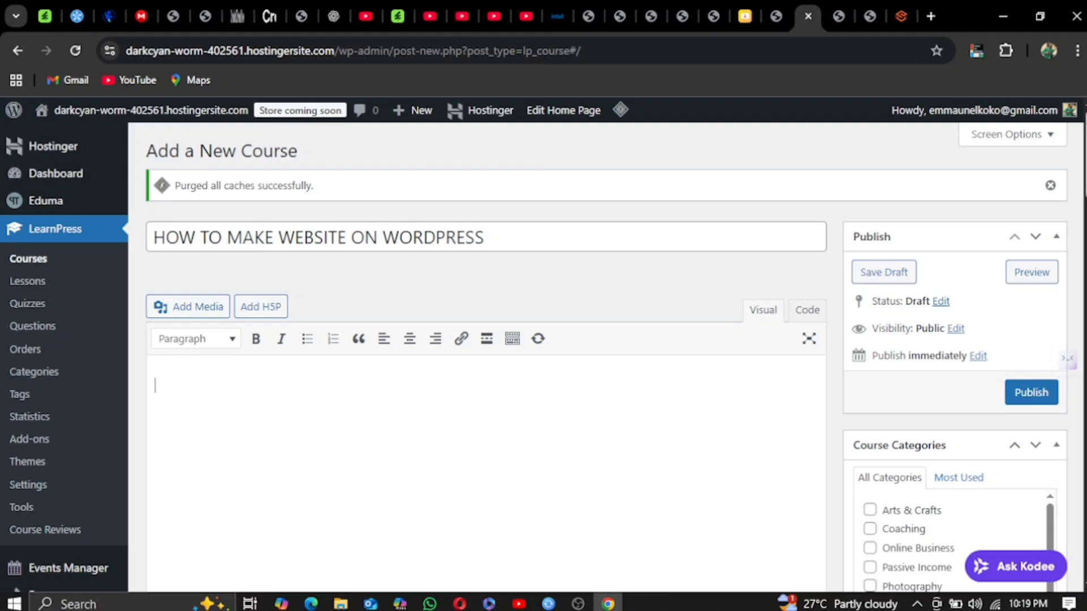
{"action": "scroll", "coordinate": [543, 356], "scroll_direction": "down", "scroll_amount": 9}
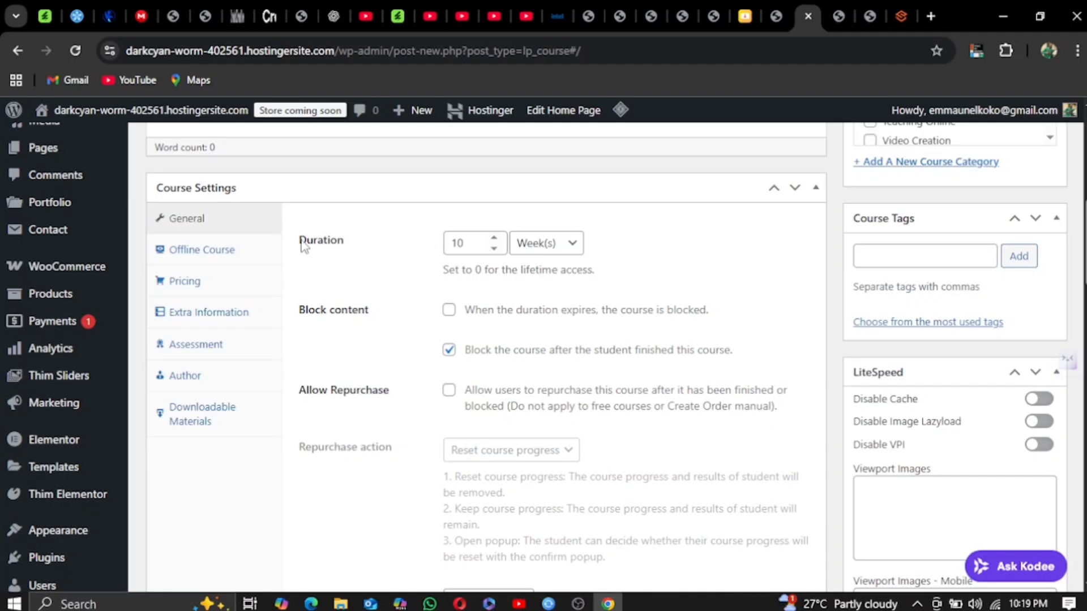
{"action": "left_click", "coordinate": [573, 243]}
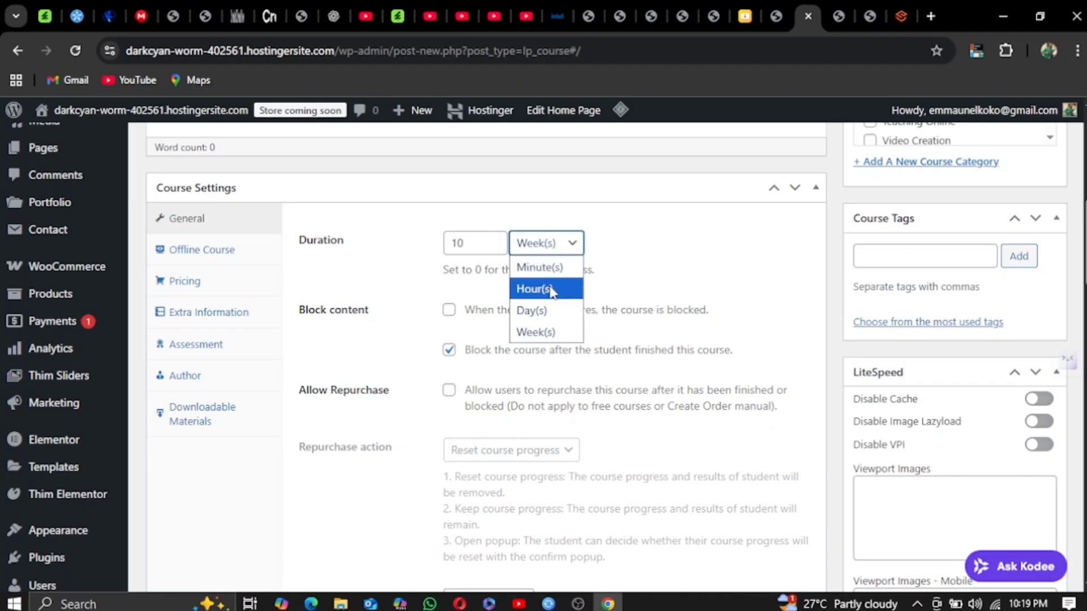
{"action": "left_click", "coordinate": [644, 289]}
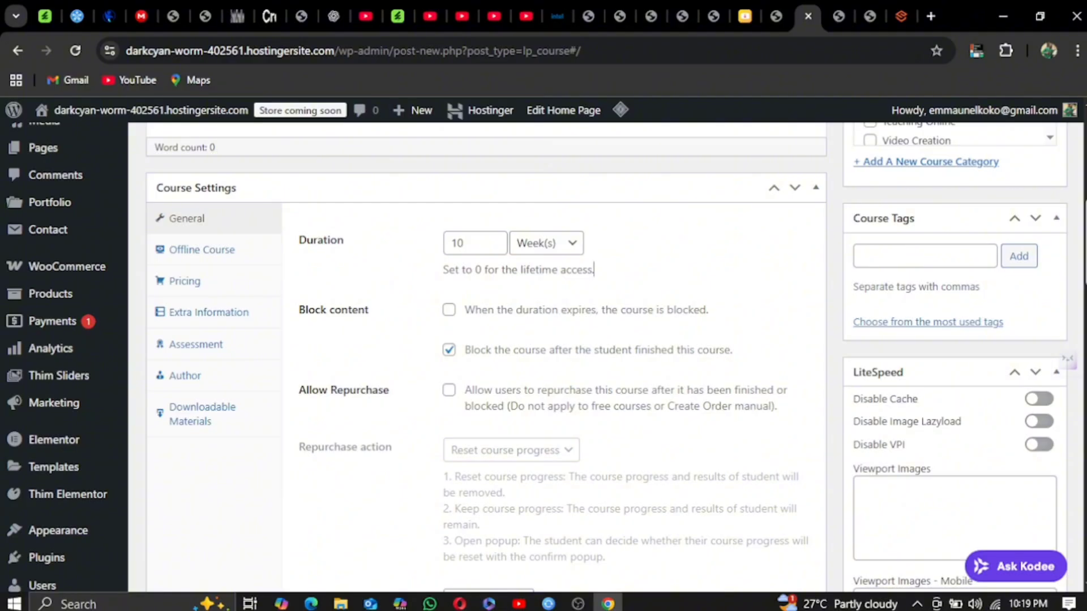
{"action": "scroll", "coordinate": [595, 269], "scroll_direction": "down", "scroll_amount": 6}
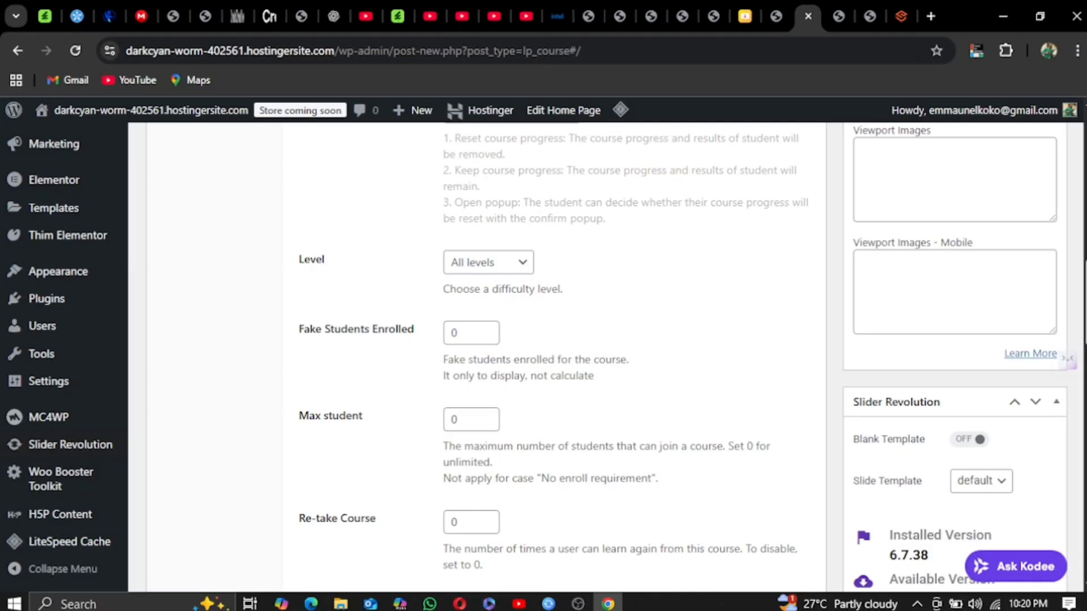
{"action": "scroll", "coordinate": [543, 356], "scroll_direction": "down", "scroll_amount": 8}
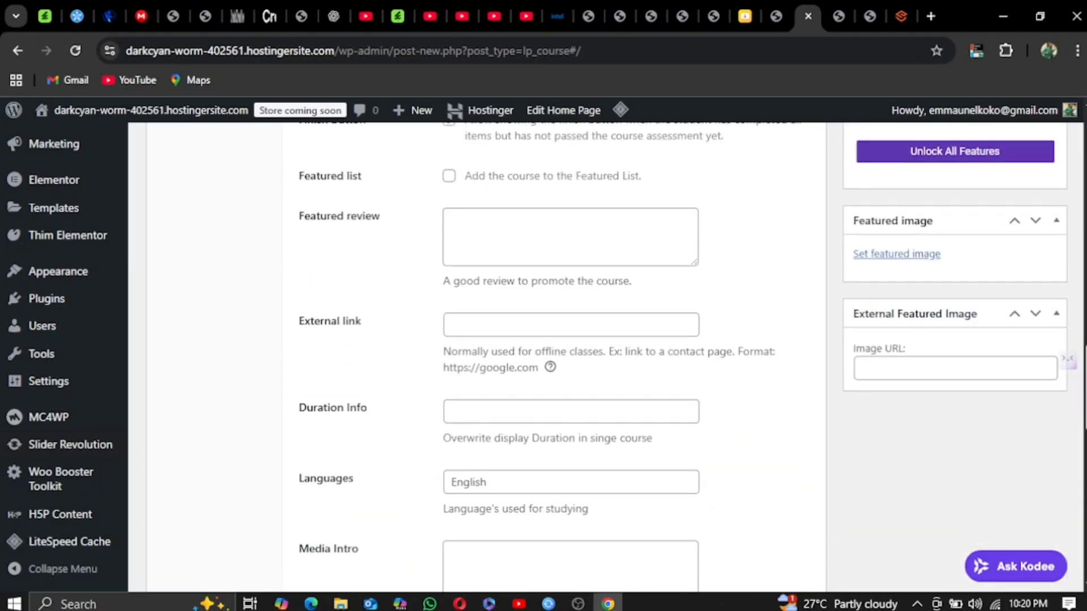
{"action": "scroll", "coordinate": [543, 357], "scroll_direction": "down", "scroll_amount": 5}
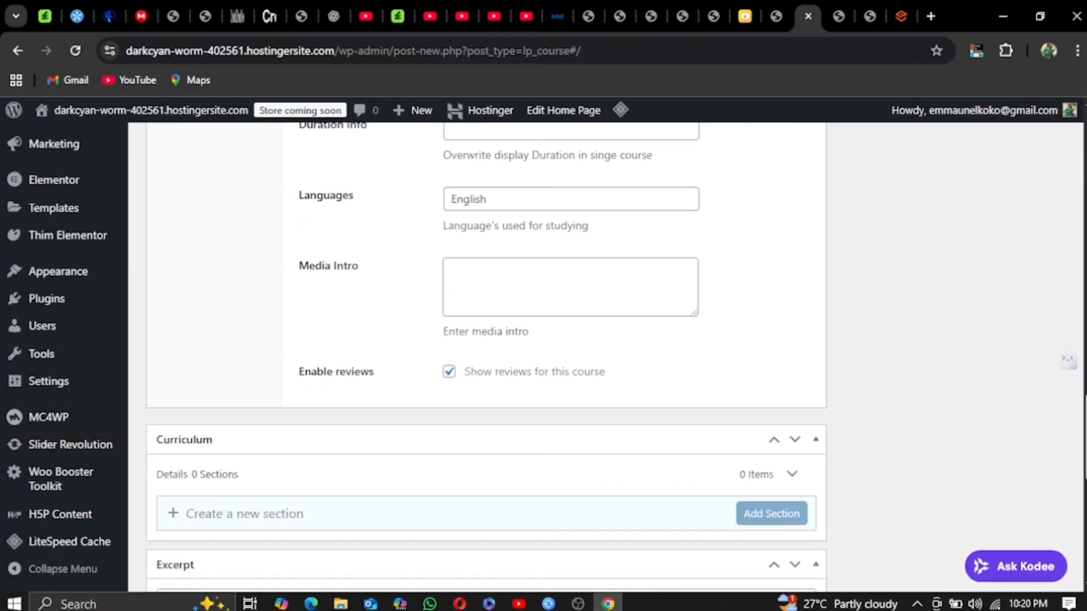
{"action": "scroll", "coordinate": [594, 442], "scroll_direction": "up", "scroll_amount": 13}
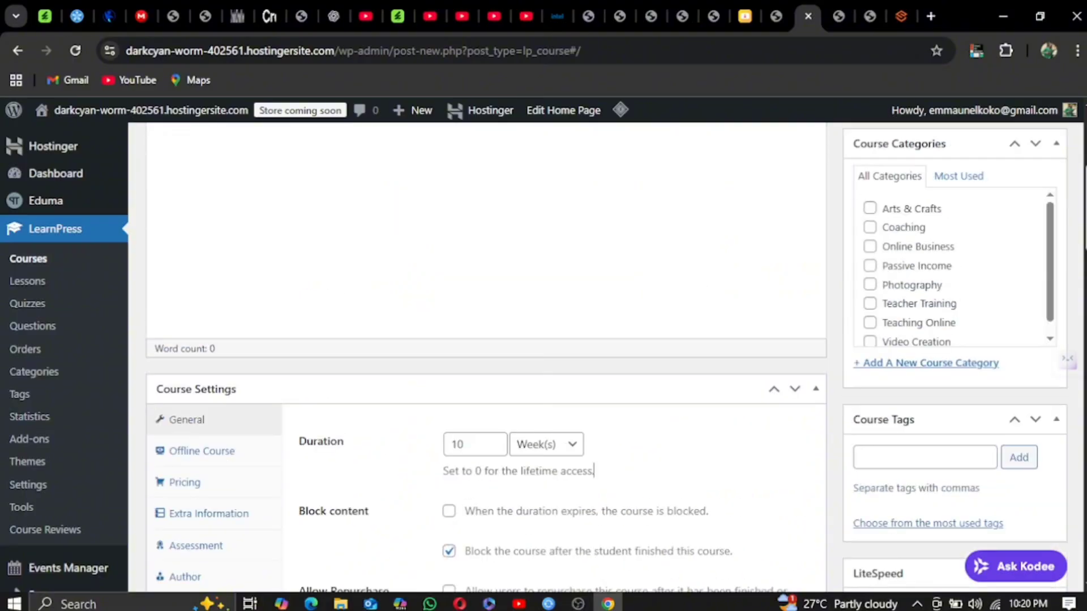
{"action": "scroll", "coordinate": [593, 443], "scroll_direction": "down", "scroll_amount": 2}
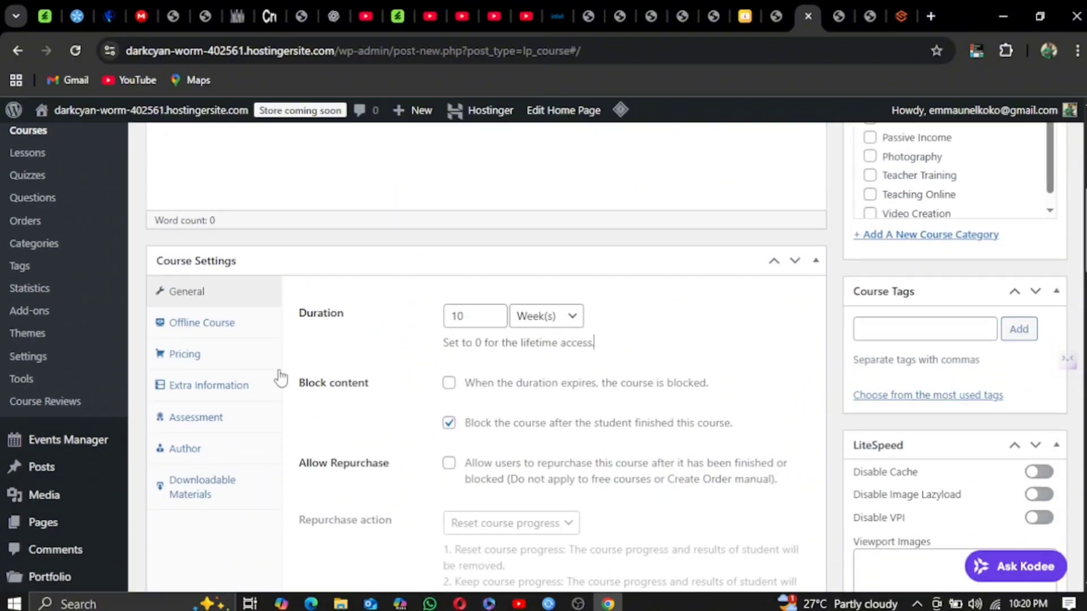
Step: Examine the course's pricing settings, including the regular price field, and the curriculum, excerpt, discussion and featured image sections
{"action": "left_click", "coordinate": [188, 354]}
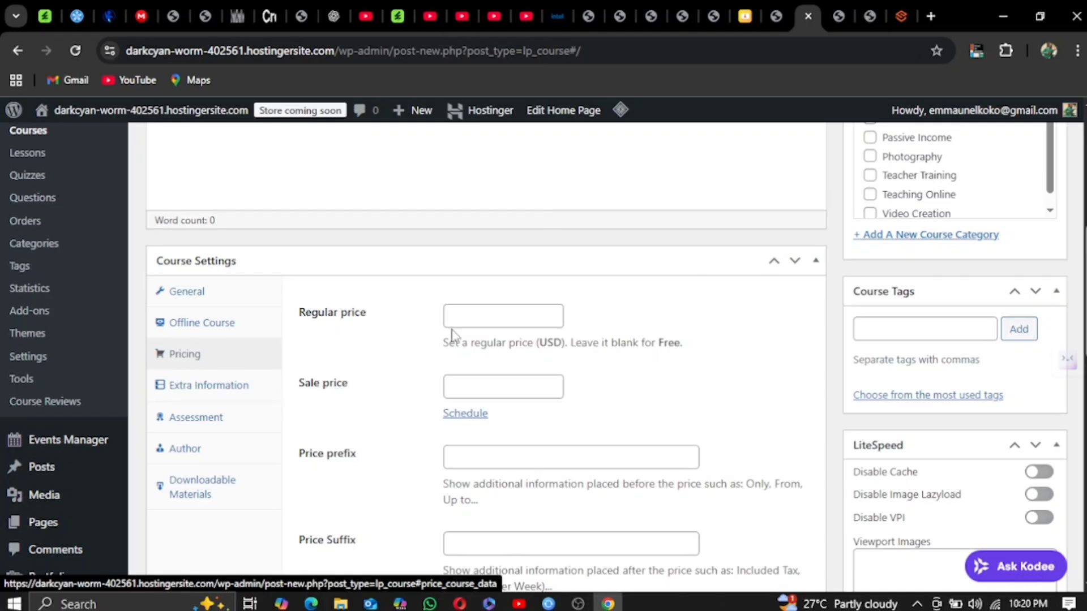
{"action": "left_click", "coordinate": [504, 318]}
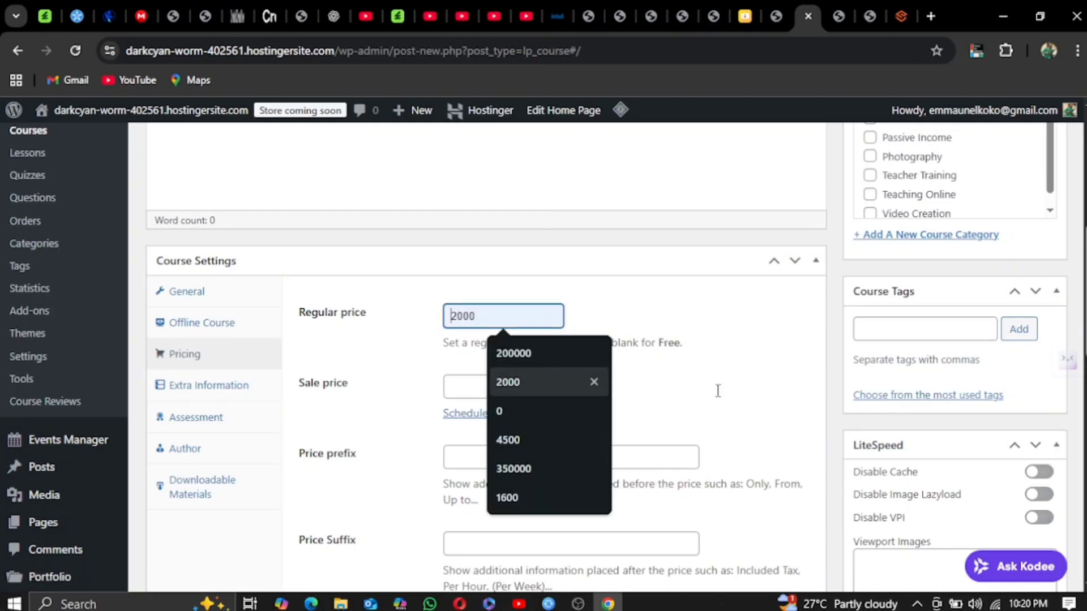
{"action": "scroll", "coordinate": [535, 356], "scroll_direction": "down", "scroll_amount": 4}
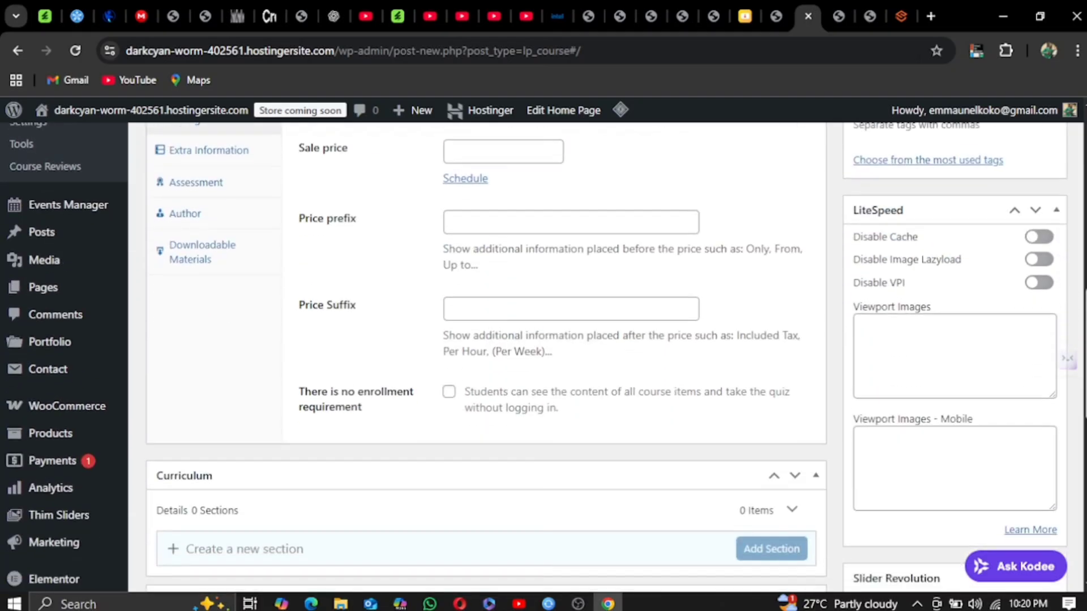
{"action": "scroll", "coordinate": [534, 357], "scroll_direction": "down", "scroll_amount": 1}
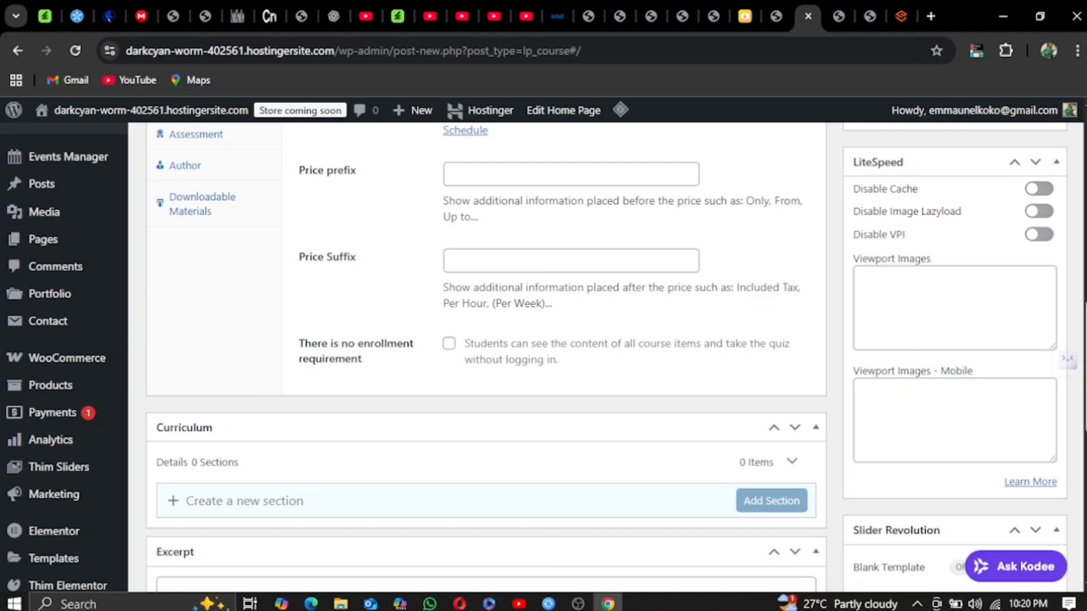
{"action": "scroll", "coordinate": [534, 357], "scroll_direction": "up", "scroll_amount": 10}
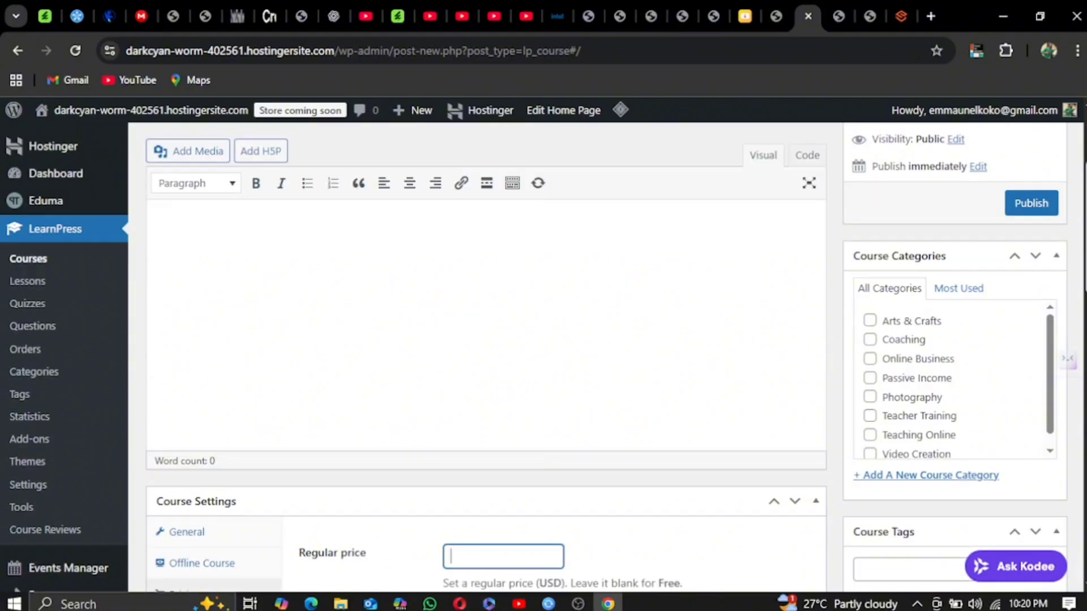
{"action": "scroll", "coordinate": [486, 356], "scroll_direction": "down", "scroll_amount": 10}
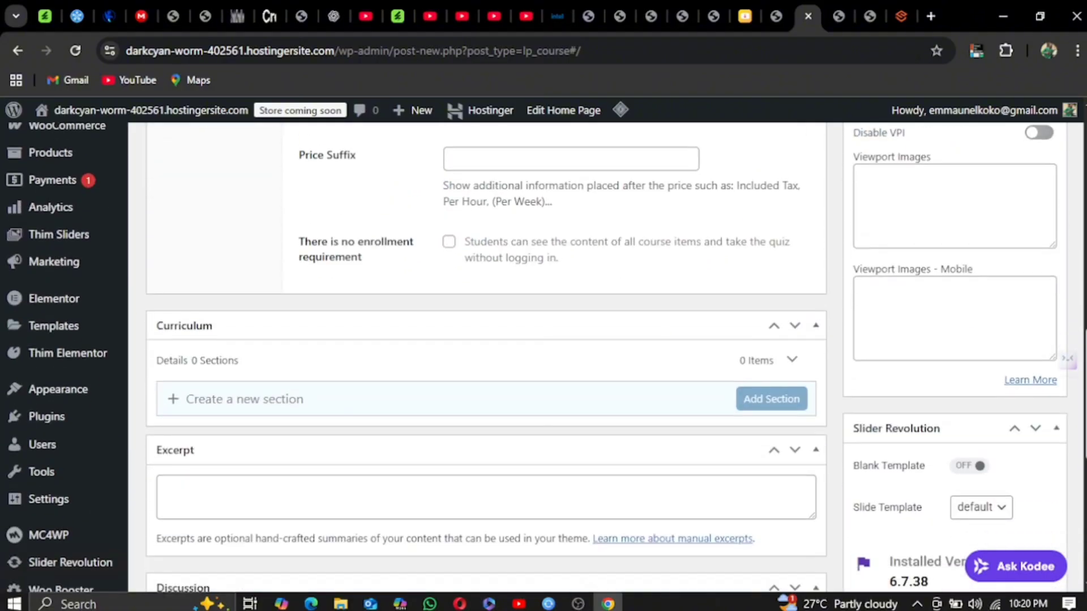
{"action": "scroll", "coordinate": [487, 357], "scroll_direction": "down", "scroll_amount": 3}
{"action": "scroll", "coordinate": [487, 356], "scroll_direction": "up", "scroll_amount": 10}
{"action": "scroll", "coordinate": [487, 357], "scroll_direction": "down", "scroll_amount": 7}
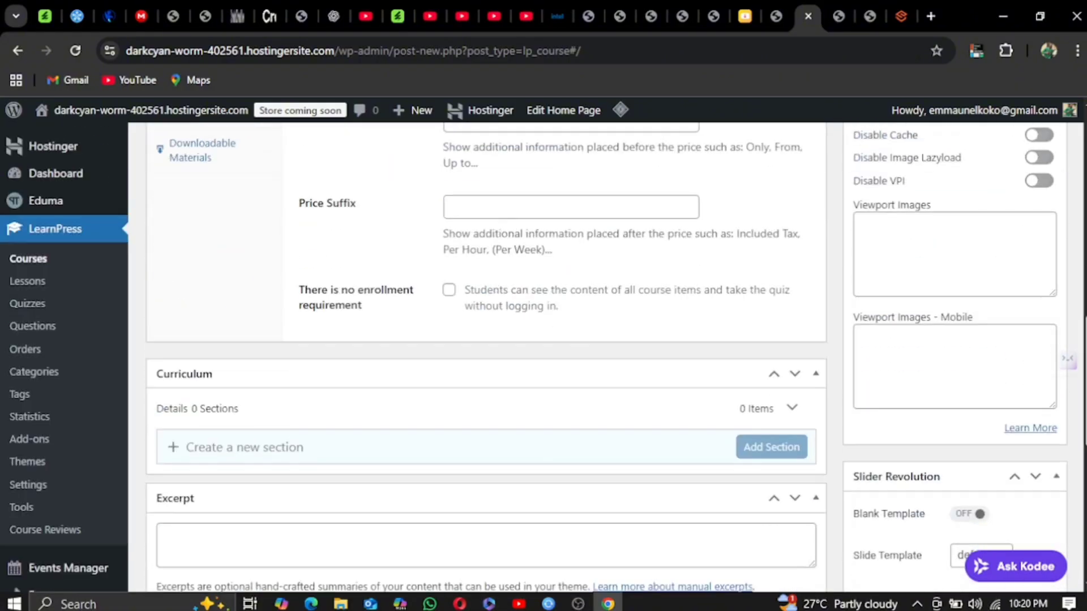
{"action": "scroll", "coordinate": [920, 501], "scroll_direction": "down", "scroll_amount": 7}
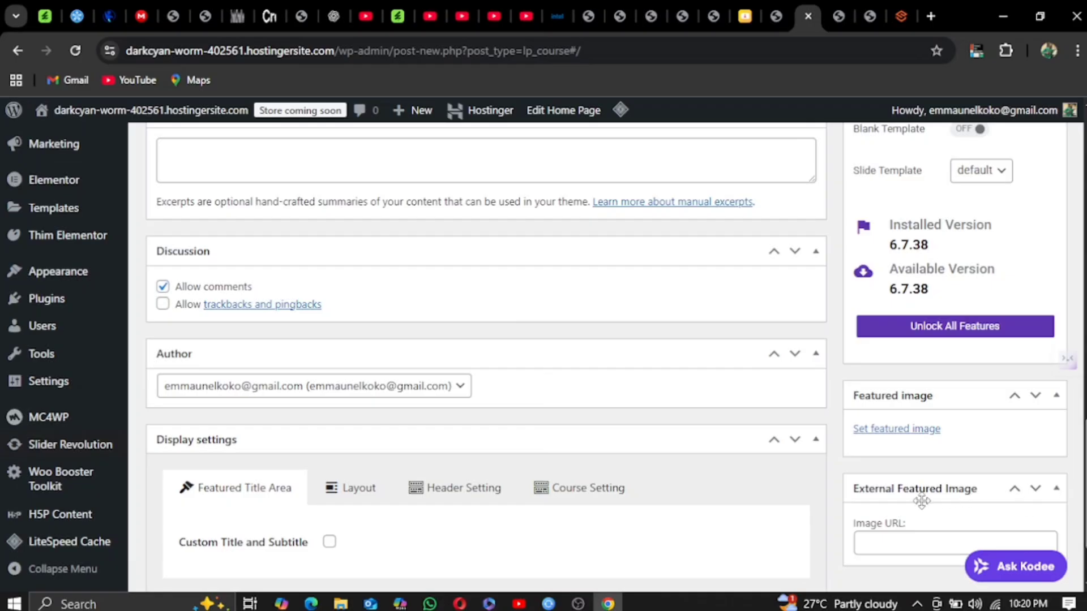
Step: Set the course's featured image to the photo of the old cobbled street from the media library
{"action": "left_click", "coordinate": [888, 431]}
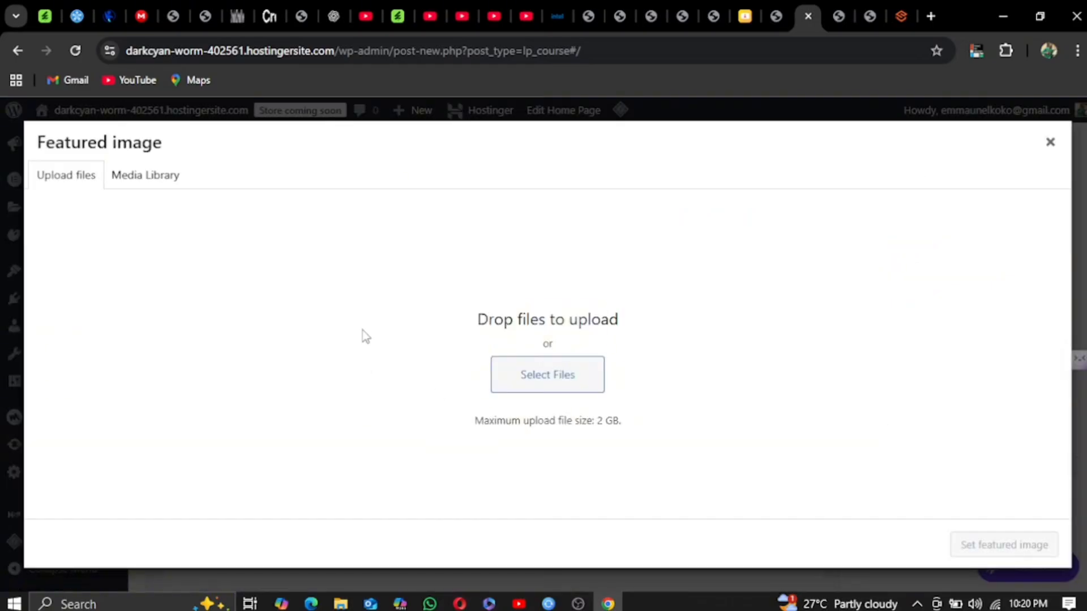
{"action": "left_click", "coordinate": [136, 177]}
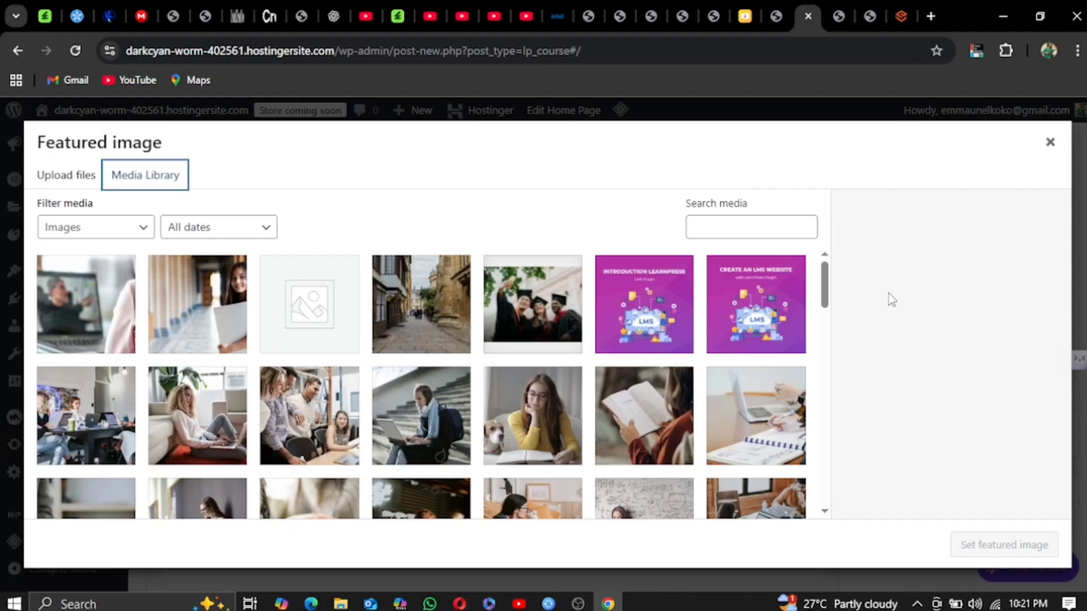
{"action": "left_click", "coordinate": [733, 300]}
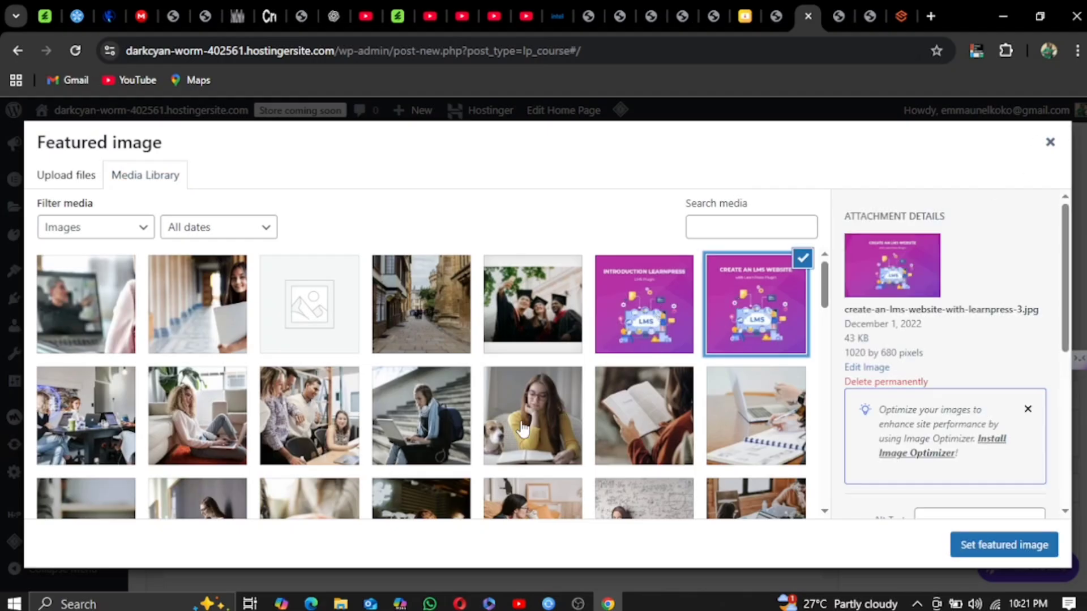
{"action": "left_click", "coordinate": [420, 313]}
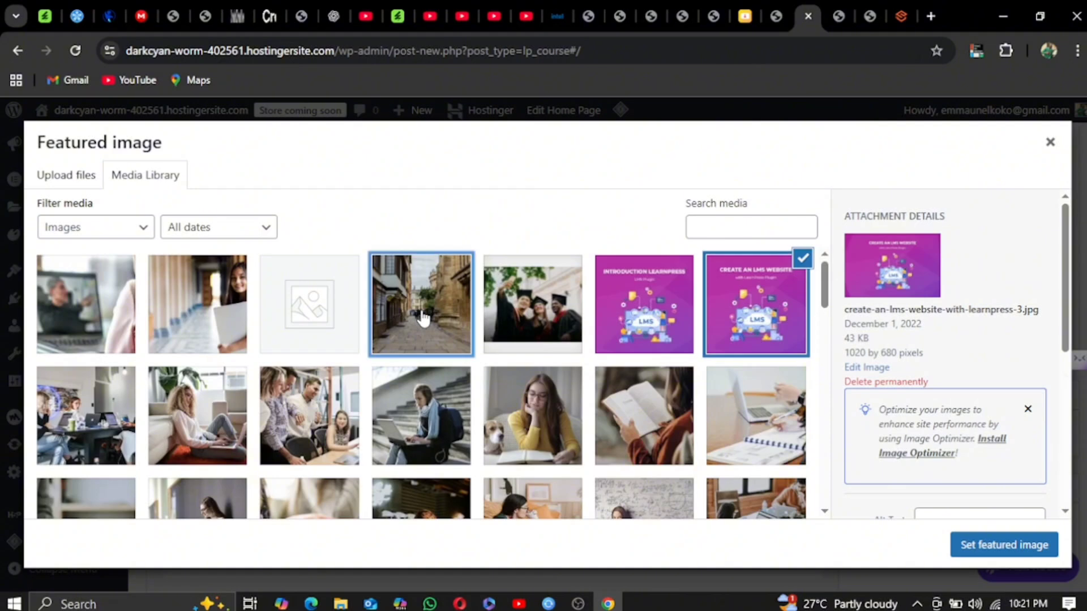
{"action": "left_click", "coordinate": [1025, 548]}
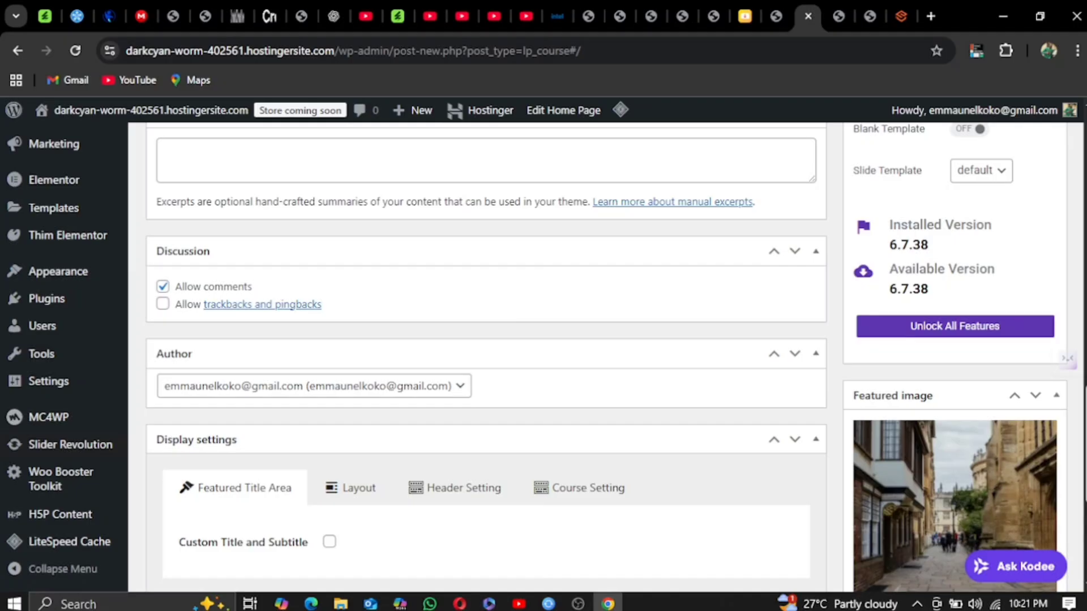
Step: Add a new course category named WORDPRESS to the course and publish the course
{"action": "scroll", "coordinate": [486, 356], "scroll_direction": "up", "scroll_amount": 15}
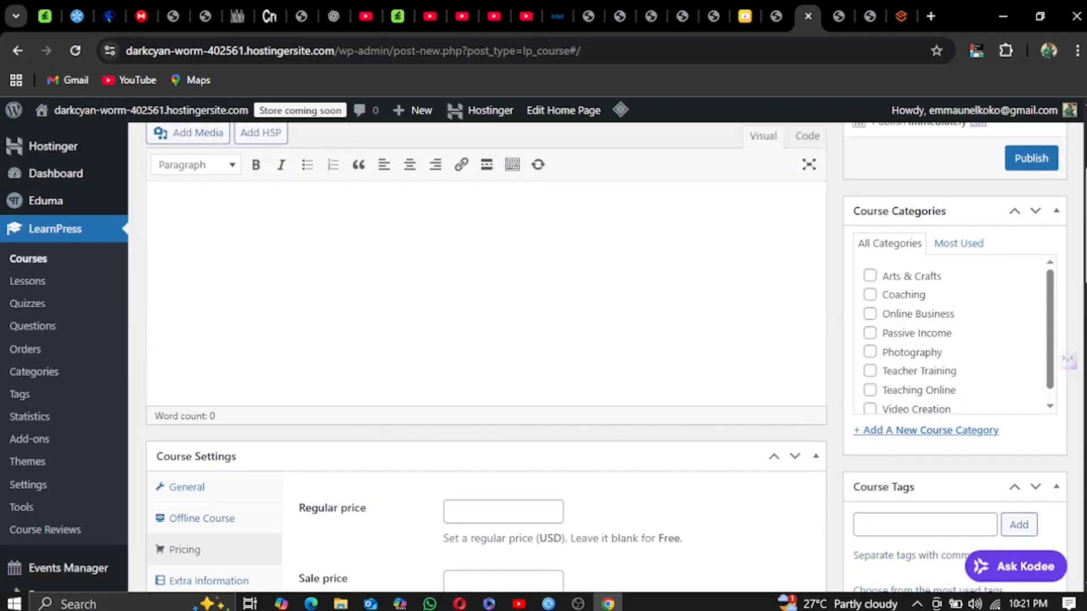
{"action": "scroll", "coordinate": [615, 358], "scroll_direction": "up", "scroll_amount": 1}
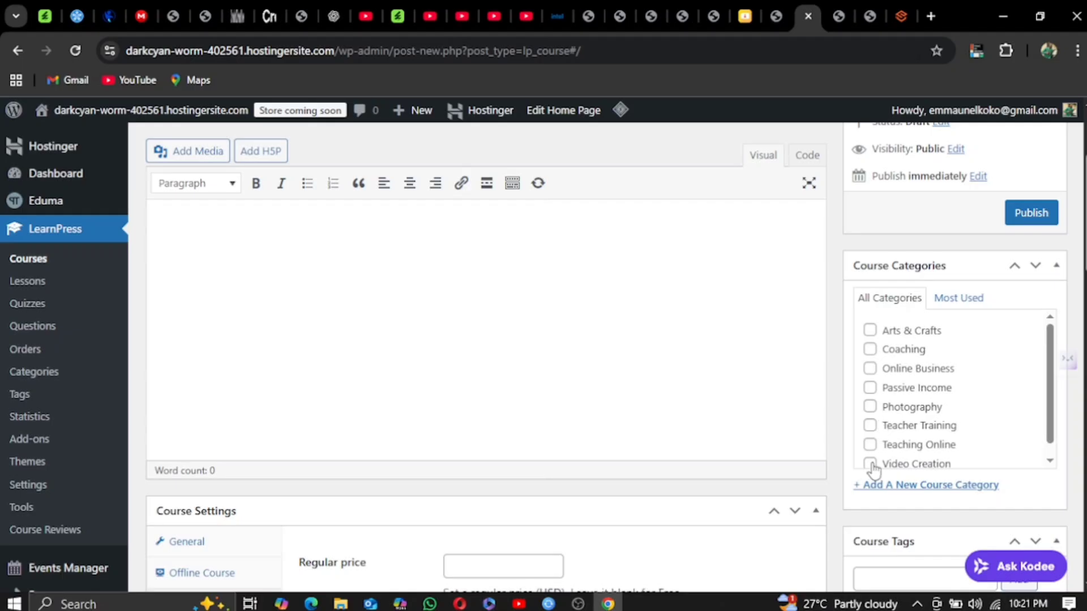
{"action": "left_click", "coordinate": [928, 485]}
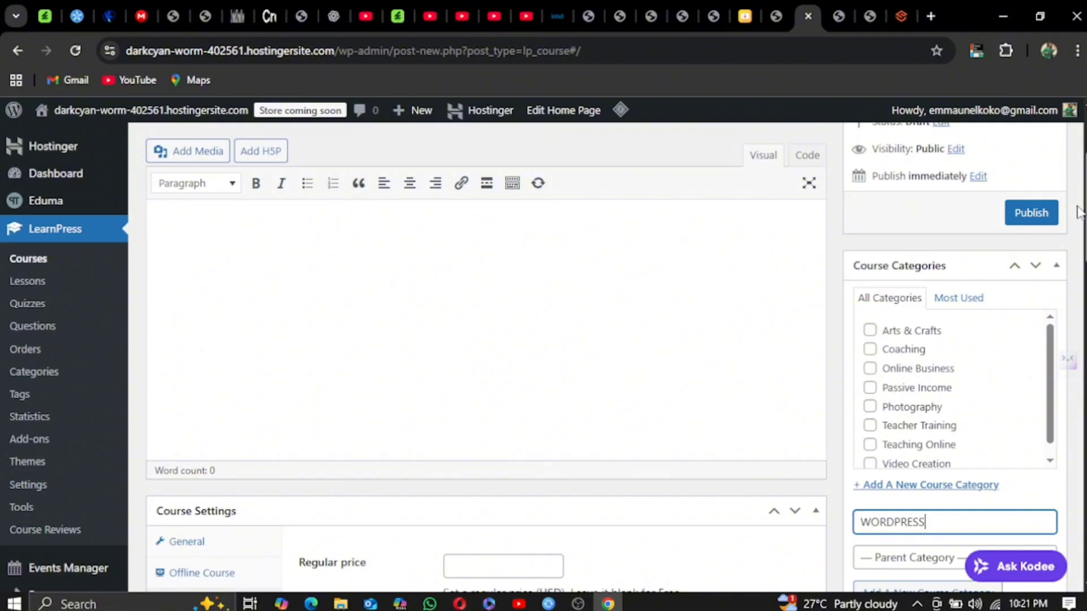
{"action": "scroll", "coordinate": [534, 359], "scroll_direction": "down", "scroll_amount": 1}
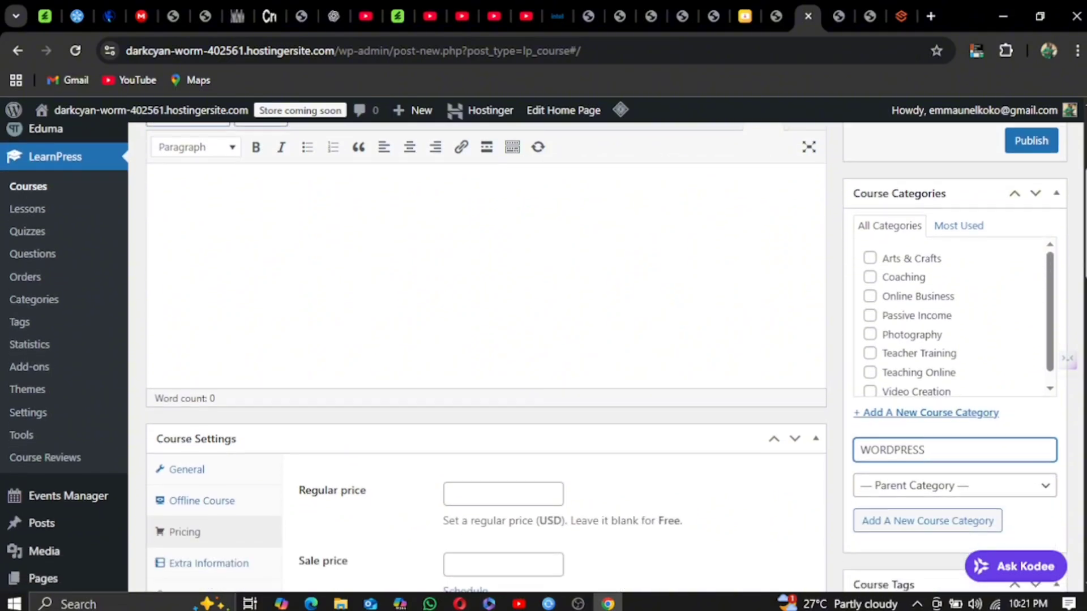
{"action": "key", "text": "Return"}
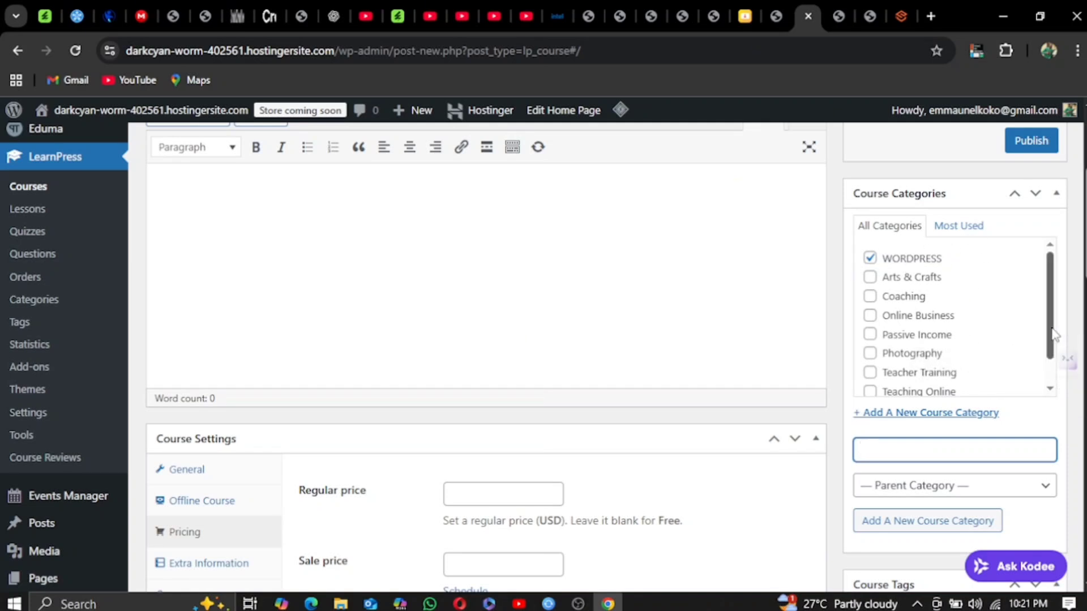
{"action": "left_click", "coordinate": [1032, 148]}
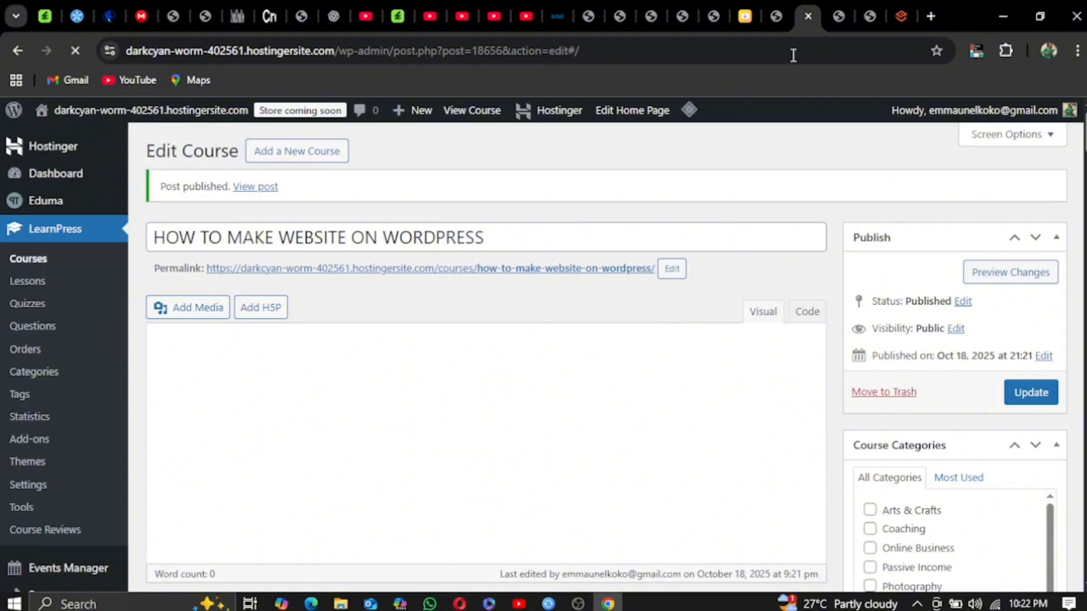
Step: Find the HOW TO MAKE WEBSITE ON WORDPRESS course on the live site's Courses page and open it
{"action": "left_click", "coordinate": [837, 15]}
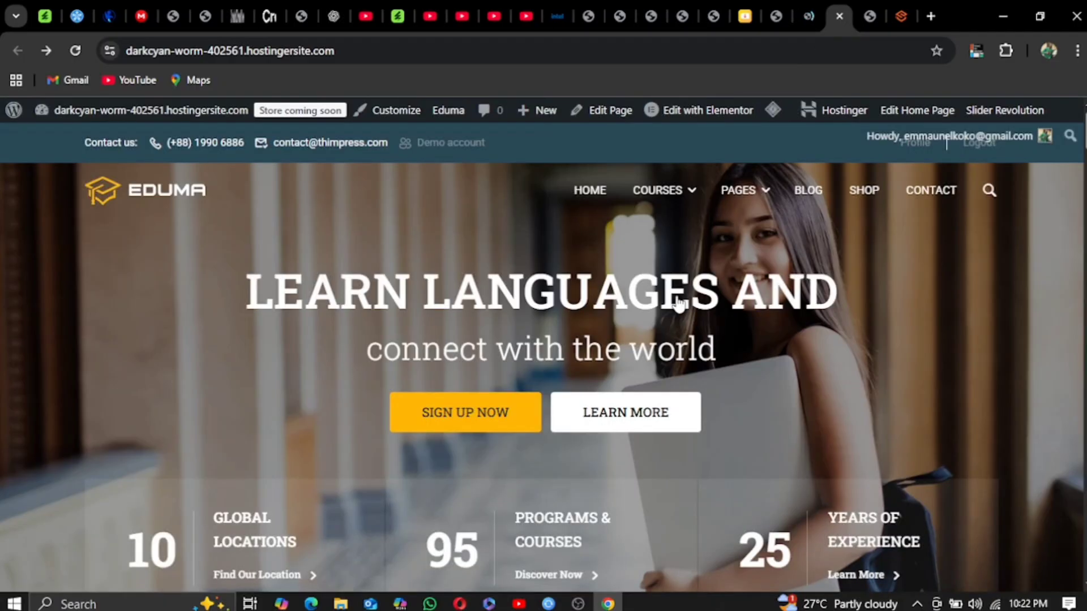
{"action": "left_click", "coordinate": [656, 192]}
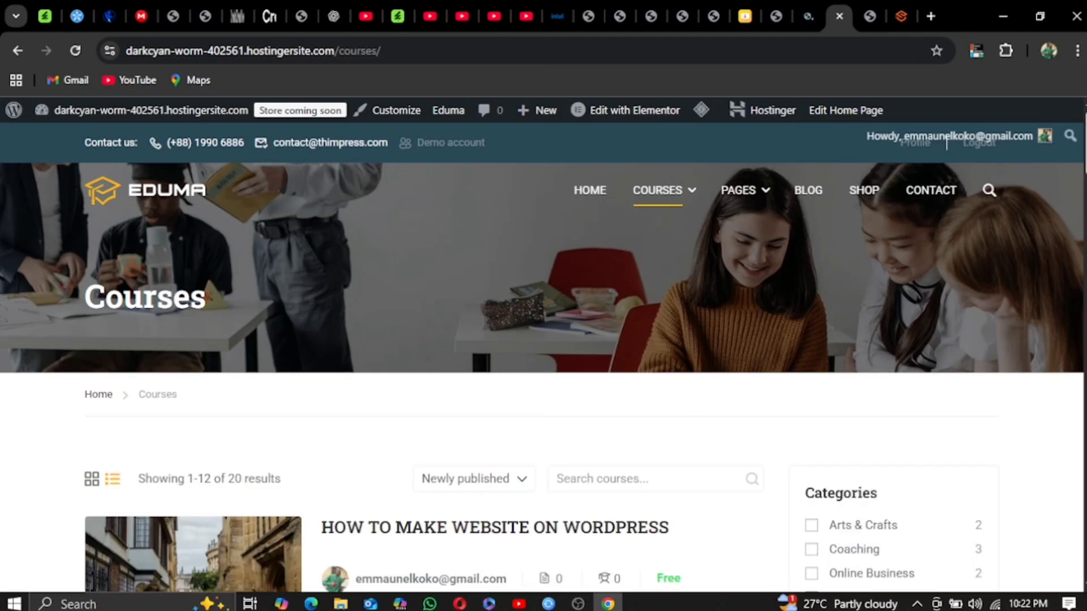
{"action": "scroll", "coordinate": [544, 374], "scroll_direction": "down", "scroll_amount": 8}
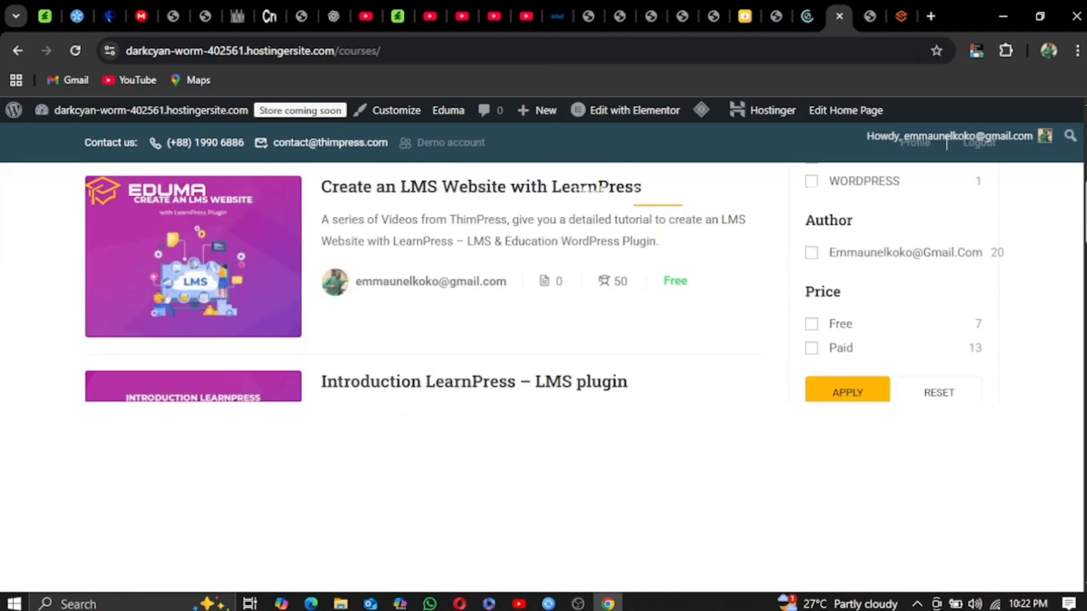
{"action": "scroll", "coordinate": [544, 373], "scroll_direction": "up", "scroll_amount": 2}
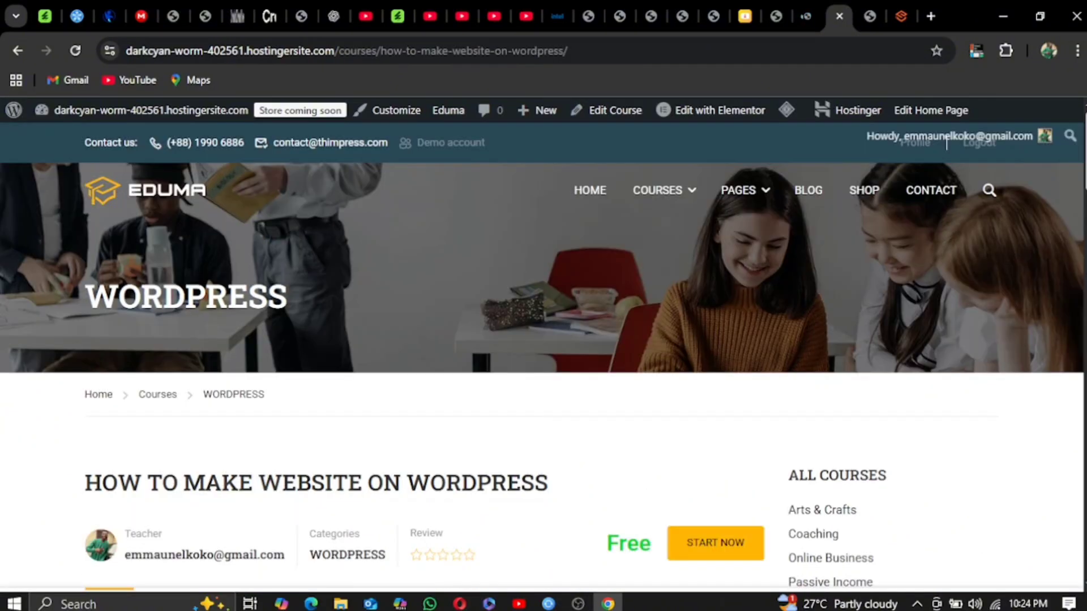
Step: Examine the published course page, including its featured image, category, course features and related courses
{"action": "scroll", "coordinate": [1082, 310], "scroll_direction": "down", "scroll_amount": 10}
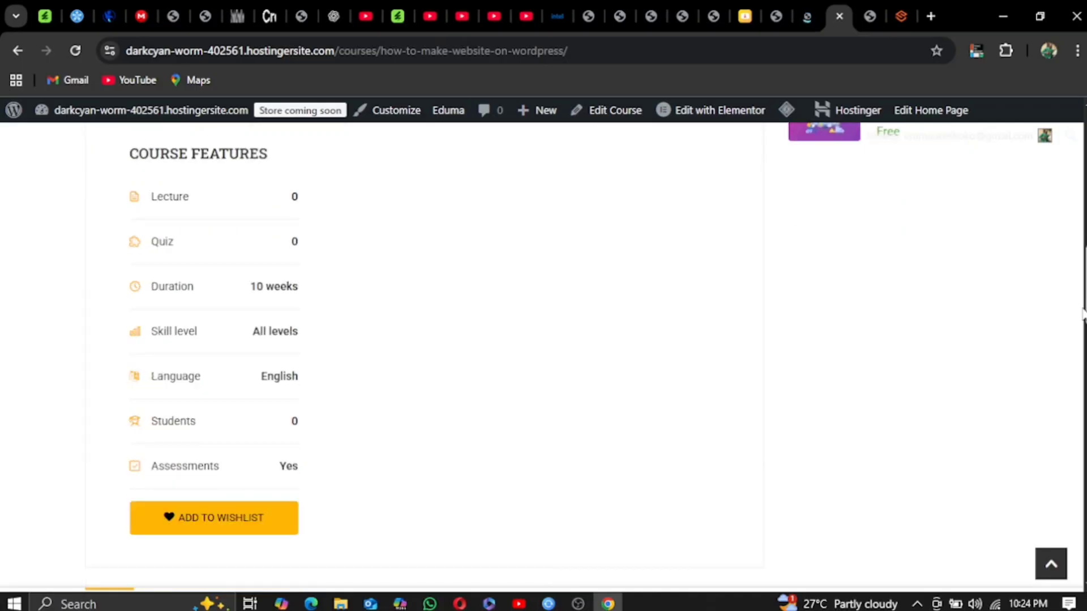
{"action": "scroll", "coordinate": [1082, 310], "scroll_direction": "down", "scroll_amount": 2}
{"action": "scroll", "coordinate": [1082, 310], "scroll_direction": "up", "scroll_amount": 10}
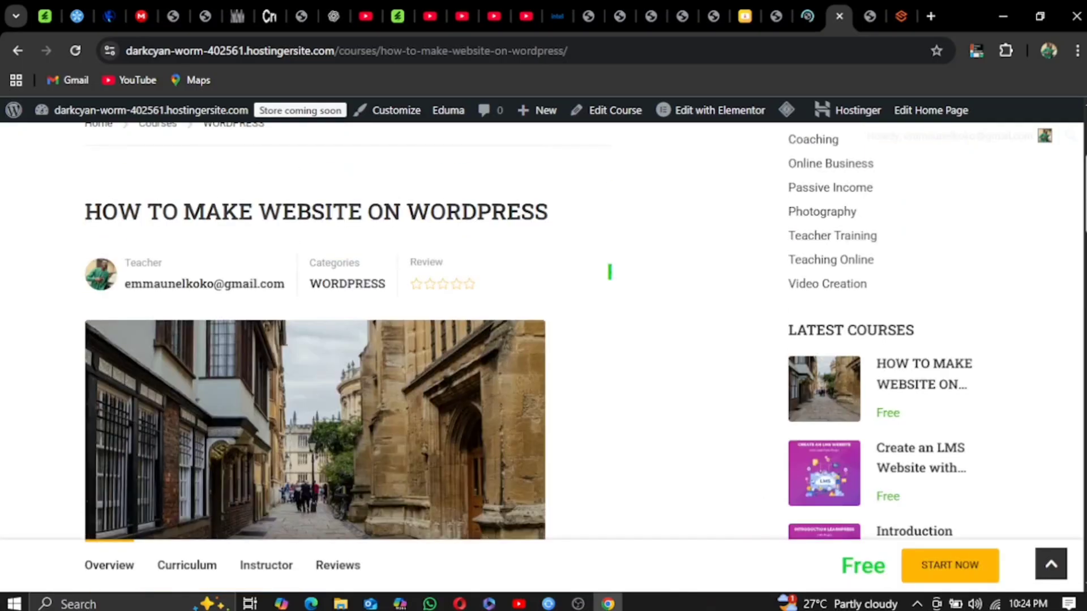
{"action": "scroll", "coordinate": [1082, 310], "scroll_direction": "down", "scroll_amount": 4}
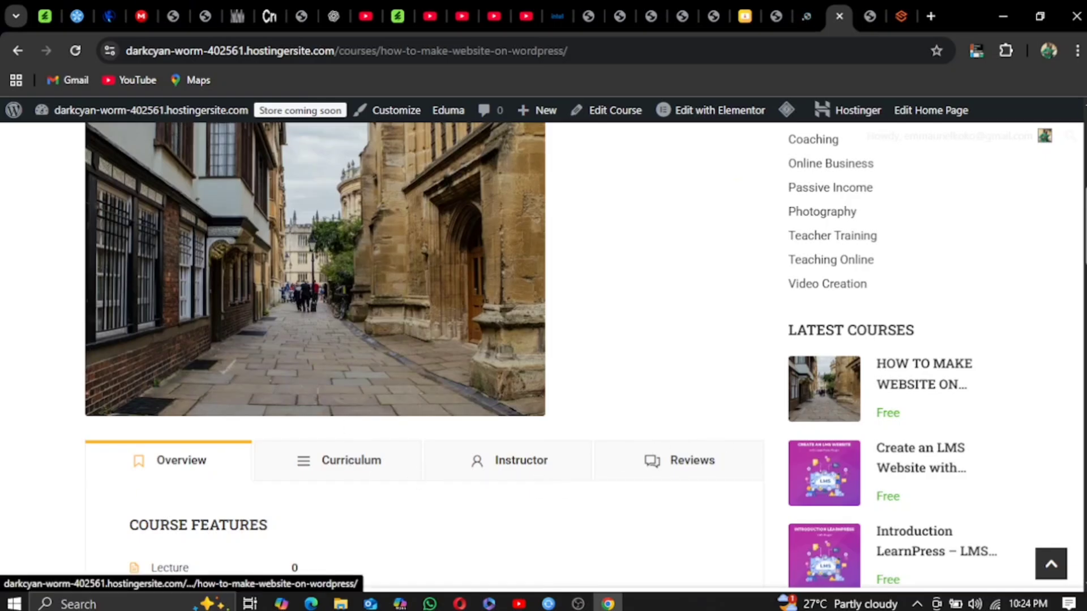
{"action": "scroll", "coordinate": [1069, 430], "scroll_direction": "down", "scroll_amount": 15}
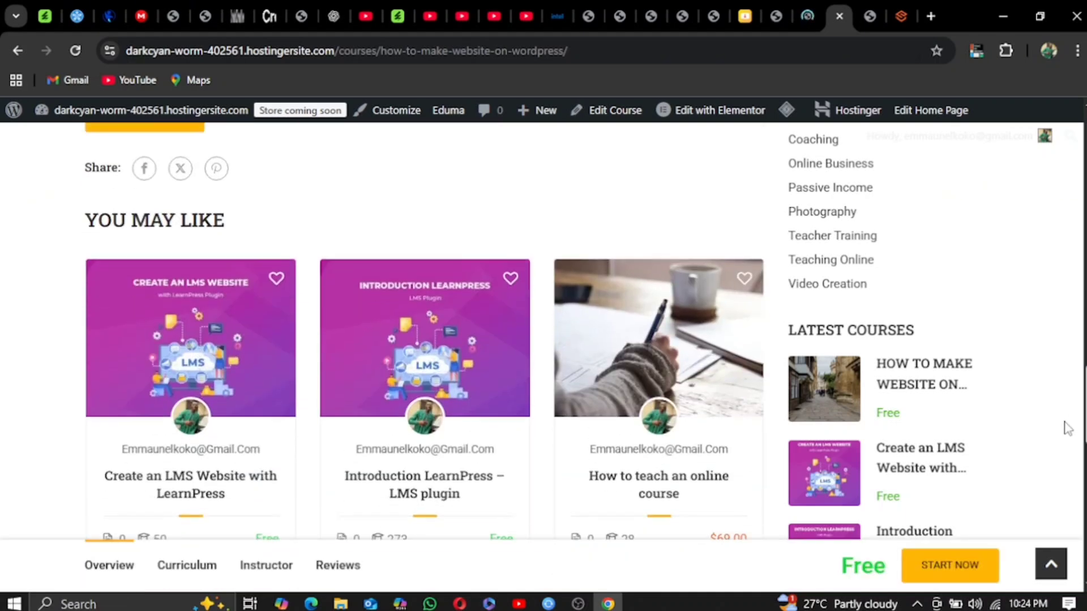
{"action": "scroll", "coordinate": [1064, 429], "scroll_direction": "up", "scroll_amount": 10}
{"action": "scroll", "coordinate": [1066, 312], "scroll_direction": "up", "scroll_amount": 6}
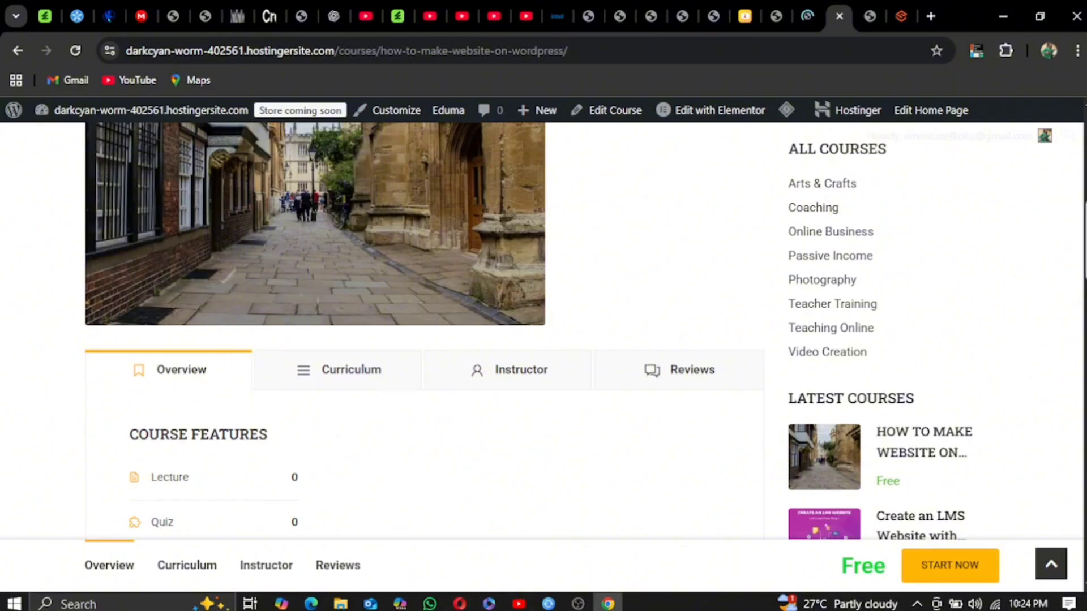
{"action": "scroll", "coordinate": [1065, 312], "scroll_direction": "up", "scroll_amount": 6}
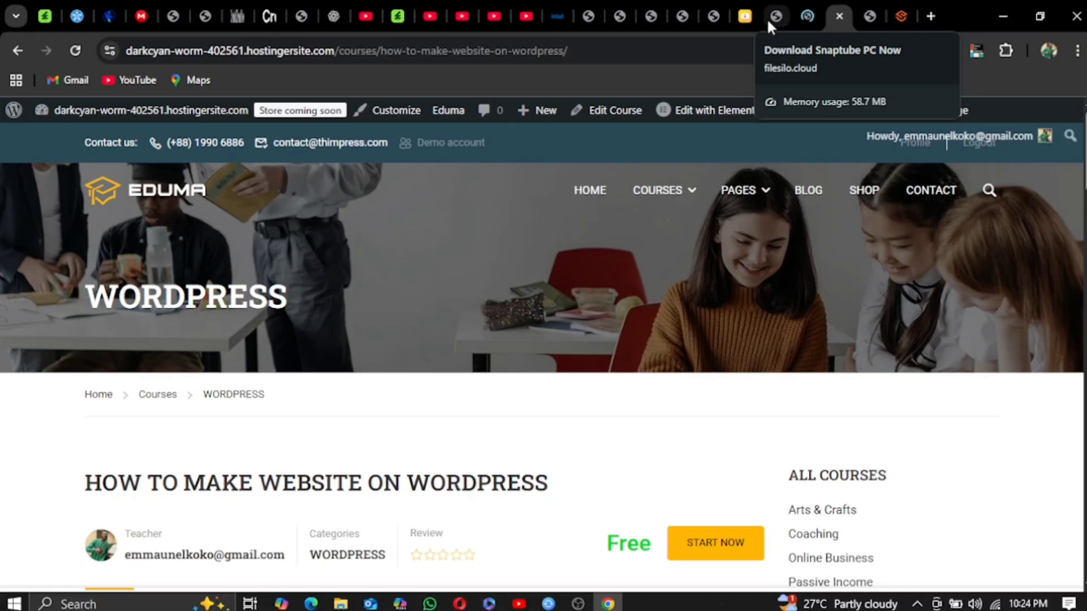
Step: Open chasericeconcert.com in a new browser tab and look through the themes and plugins on its homepage
{"action": "key", "text": "ctrl+t"}
{"action": "type", "text": "CHE"}
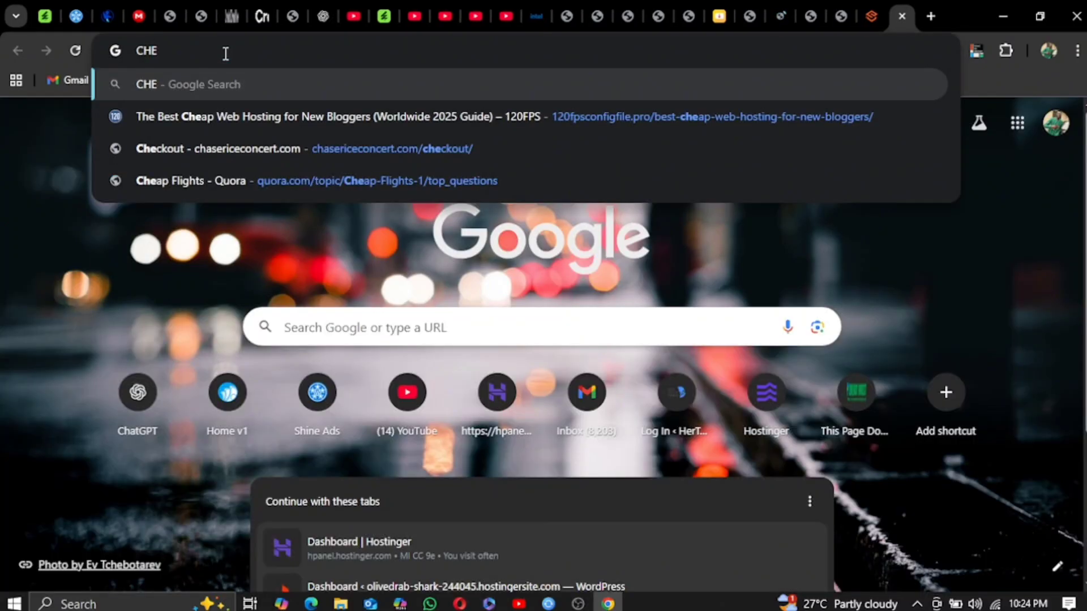
{"action": "key", "text": "BackSpace"}
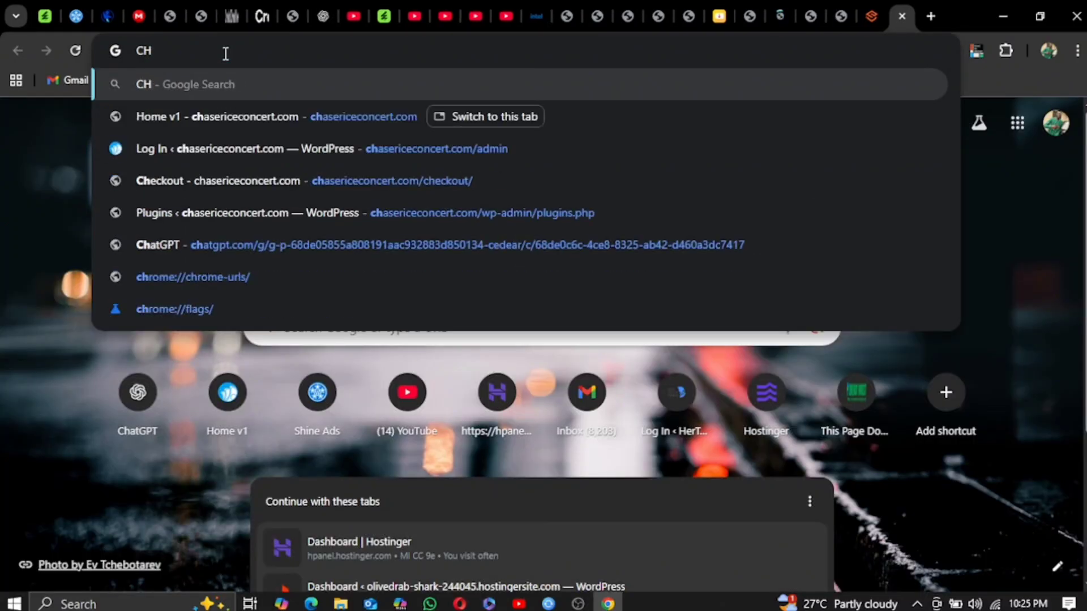
{"action": "left_click", "coordinate": [253, 118]}
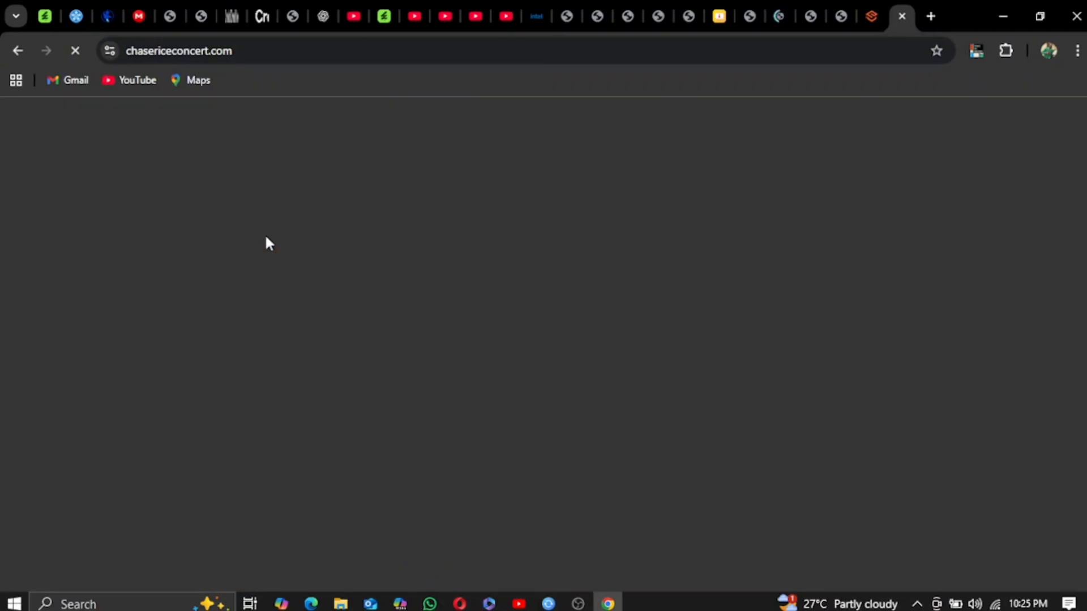
{"action": "scroll", "coordinate": [265, 236], "scroll_direction": "down", "scroll_amount": 9}
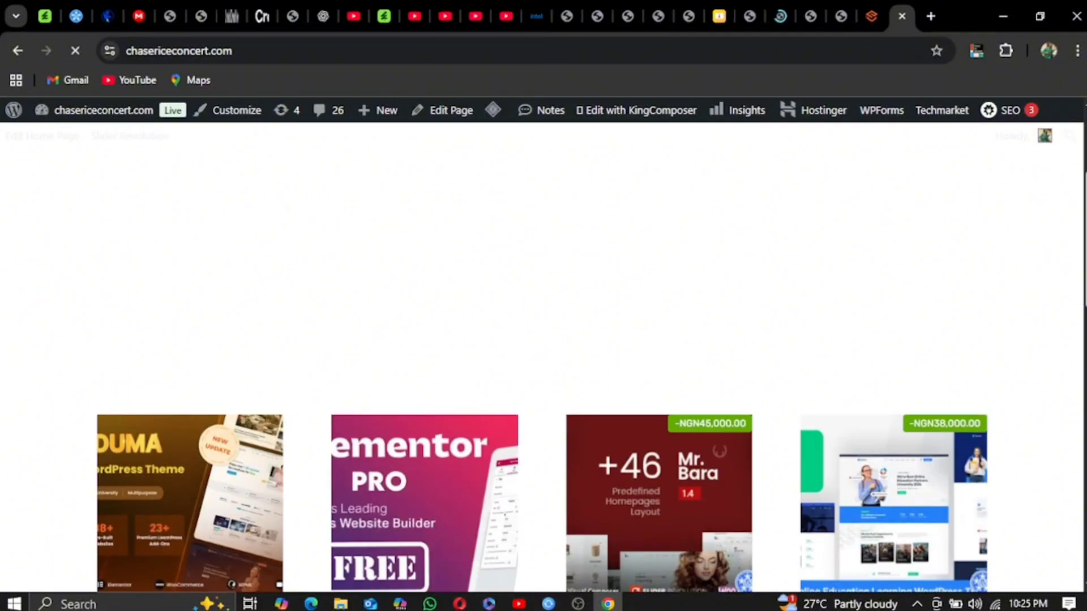
{"action": "scroll", "coordinate": [542, 356], "scroll_direction": "down", "scroll_amount": 1}
{"action": "scroll", "coordinate": [542, 357], "scroll_direction": "up", "scroll_amount": 3}
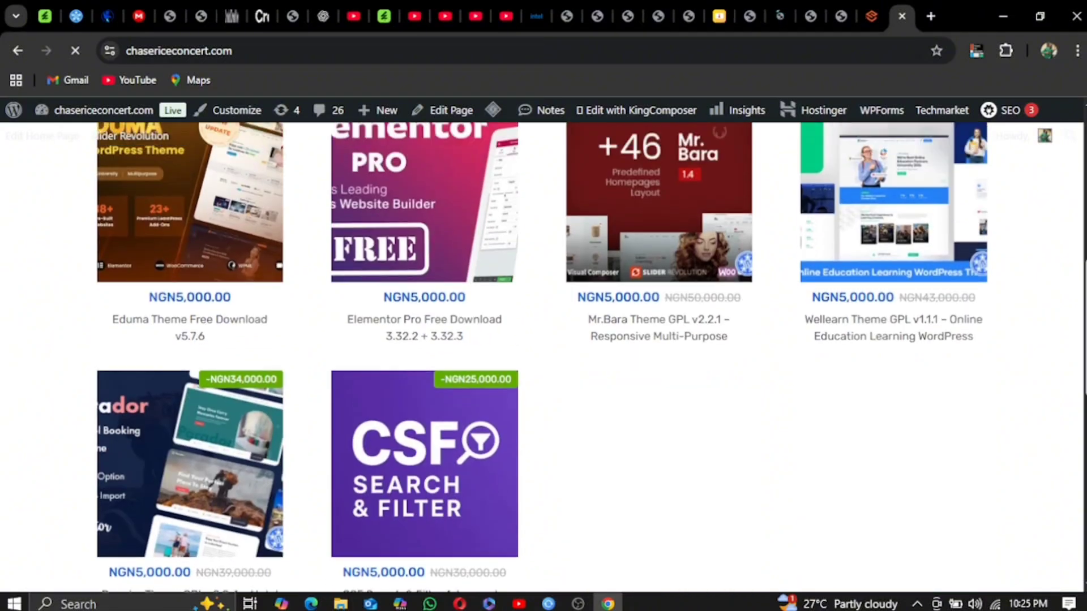
{"action": "left_click_drag", "start_coordinate": [1085, 337], "coordinate": [1085, 338]}
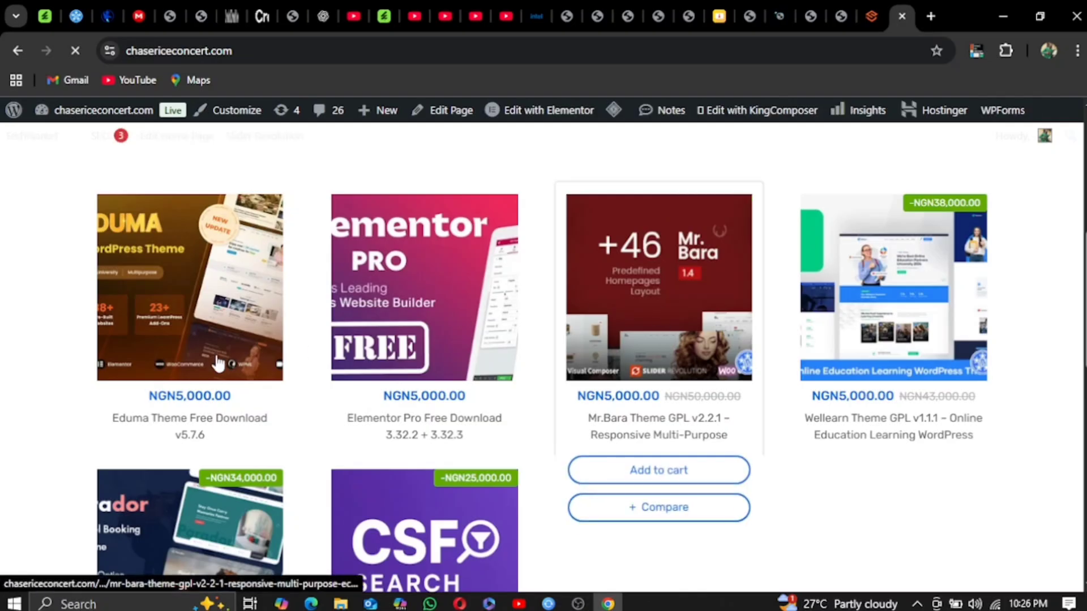
Step: Open the Eduma Theme Free Download v5.7.6 product page and read its price, description and core features
{"action": "mouse_move", "coordinate": [195, 415]}
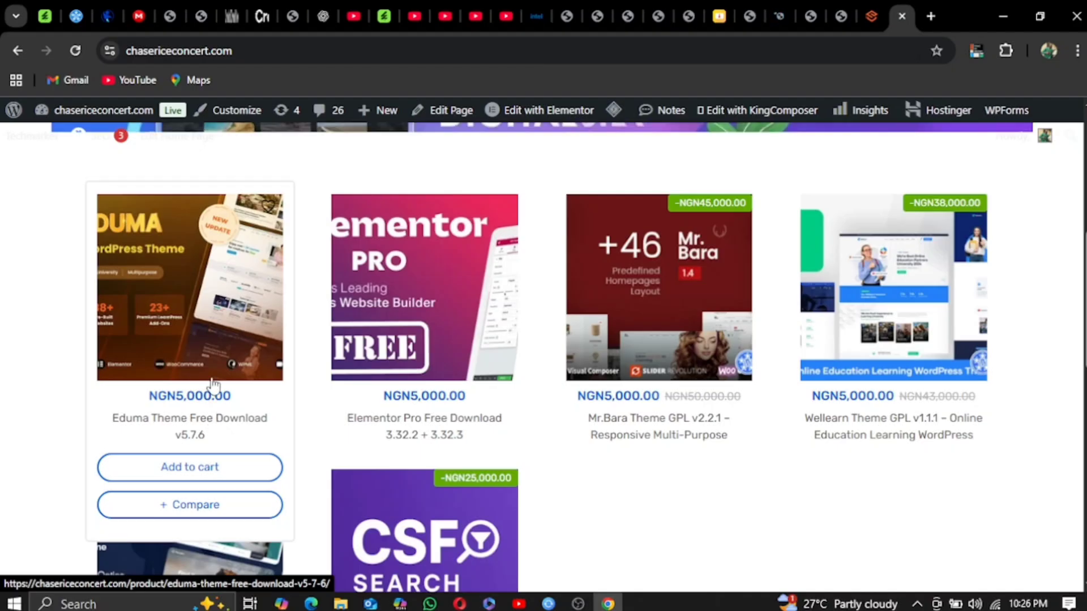
{"action": "left_click", "coordinate": [205, 343]}
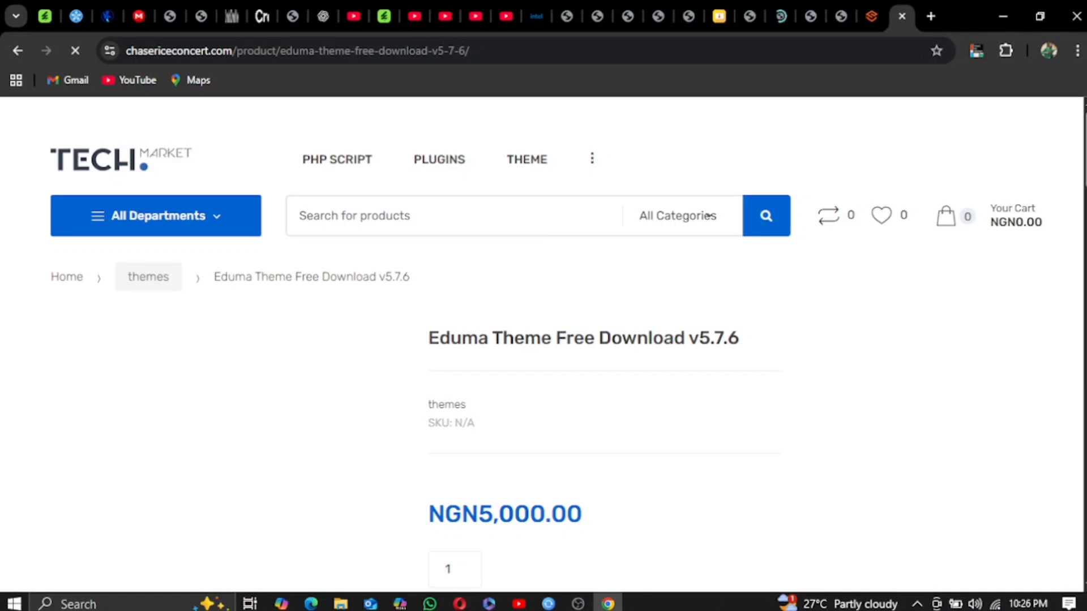
{"action": "scroll", "coordinate": [708, 216], "scroll_direction": "down", "scroll_amount": 12}
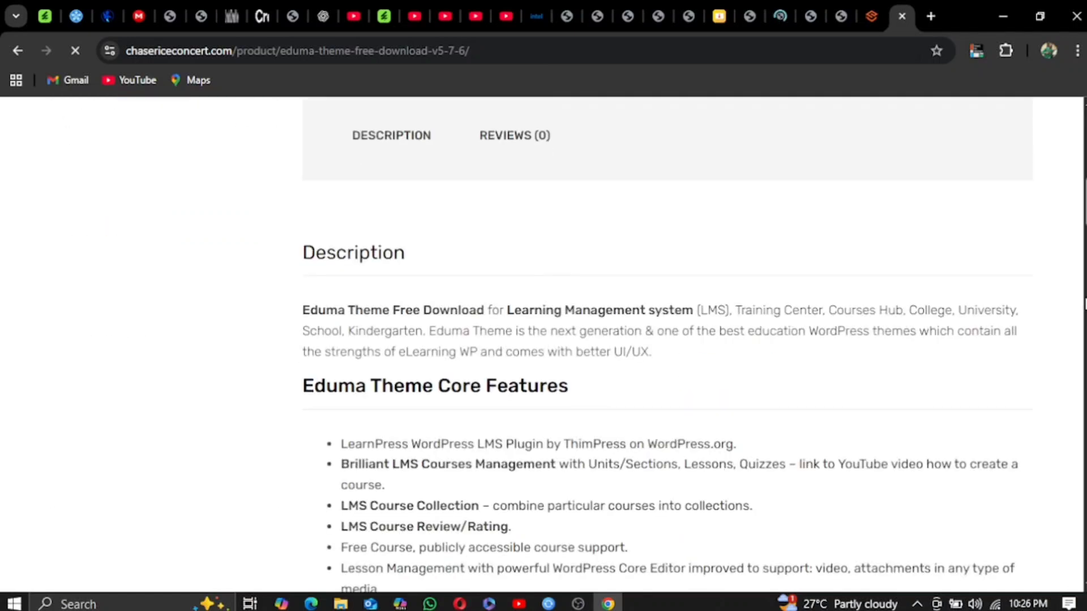
{"action": "scroll", "coordinate": [708, 215], "scroll_direction": "up", "scroll_amount": 8}
{"action": "scroll", "coordinate": [708, 215], "scroll_direction": "up", "scroll_amount": 5}
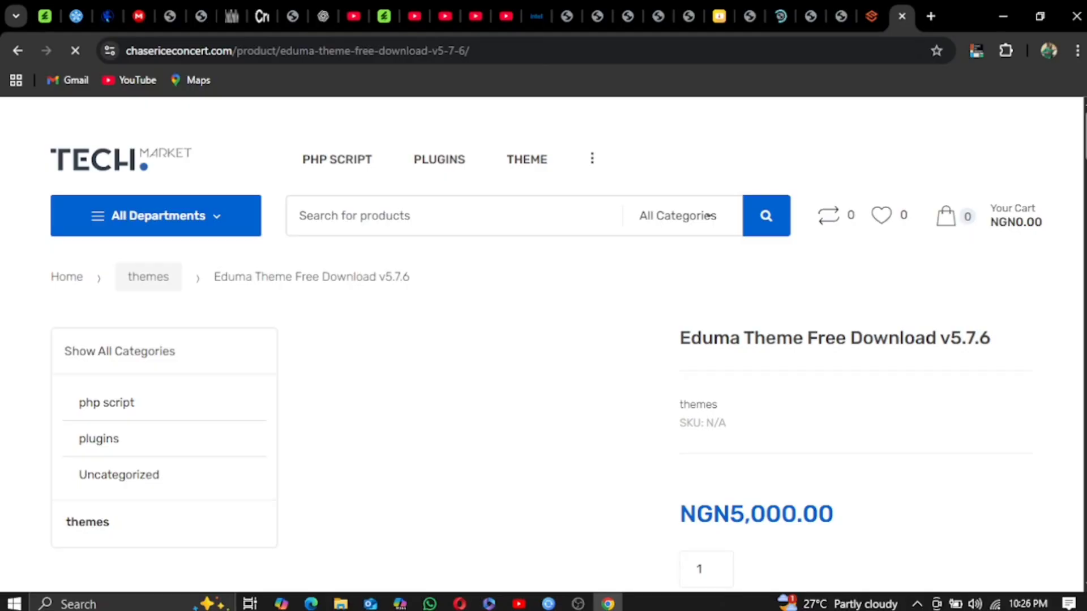
{"action": "scroll", "coordinate": [709, 216], "scroll_direction": "down", "scroll_amount": 10}
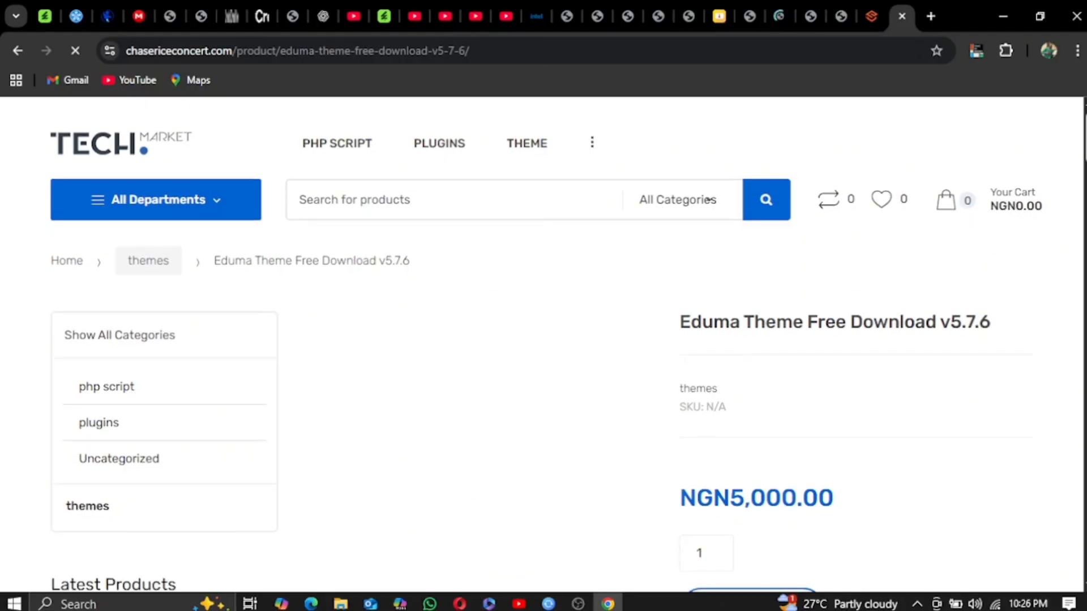
{"action": "scroll", "coordinate": [667, 344], "scroll_direction": "up", "scroll_amount": 3}
{"action": "scroll", "coordinate": [666, 344], "scroll_direction": "down", "scroll_amount": 3}
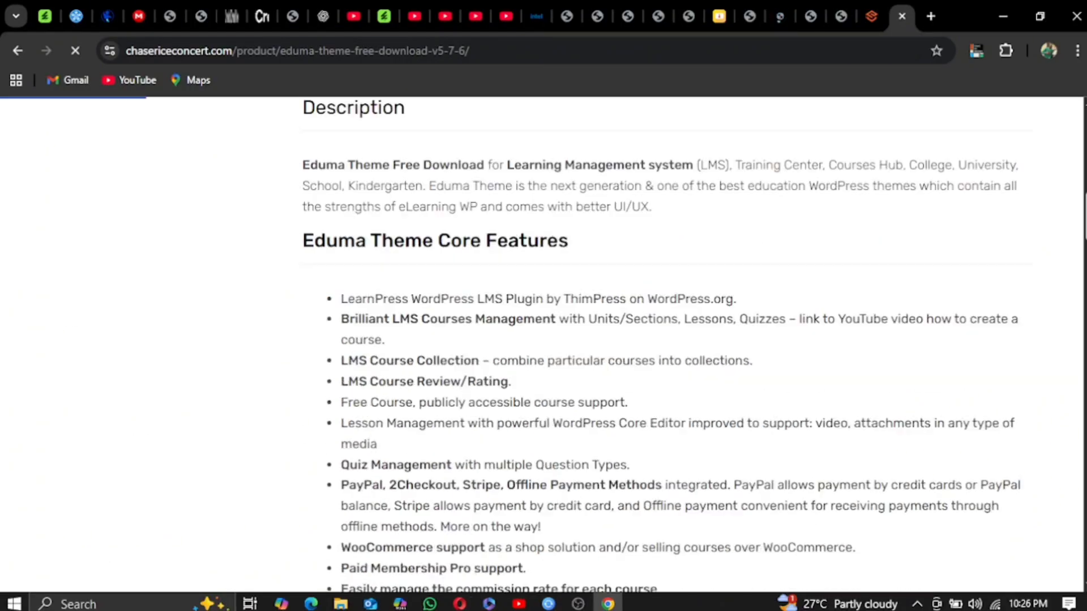
{"action": "scroll", "coordinate": [666, 357], "scroll_direction": "up", "scroll_amount": 3}
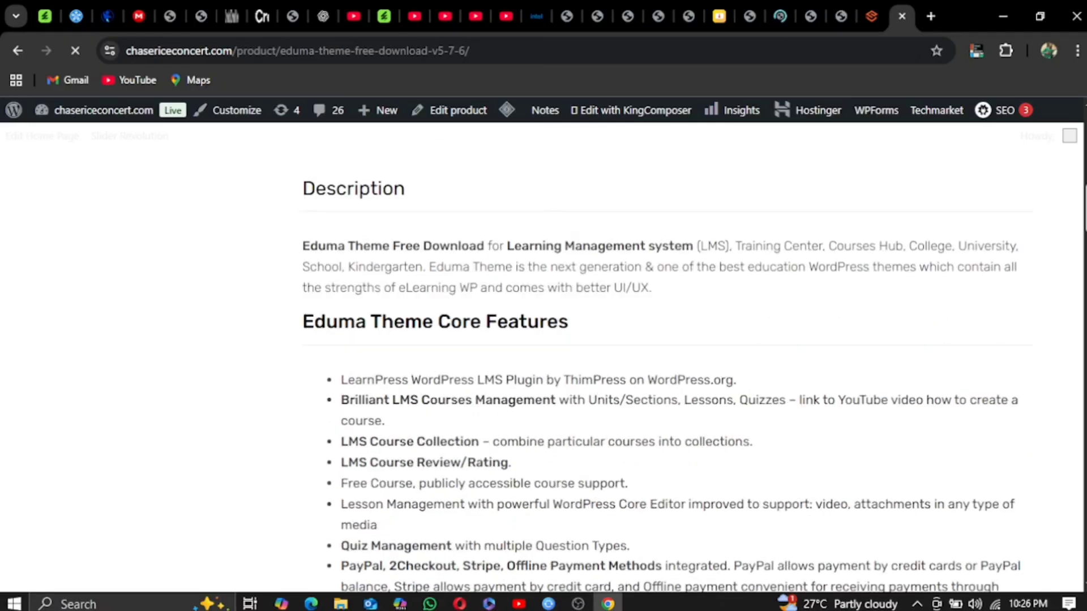
{"action": "scroll", "coordinate": [651, 348], "scroll_direction": "down", "scroll_amount": 1}
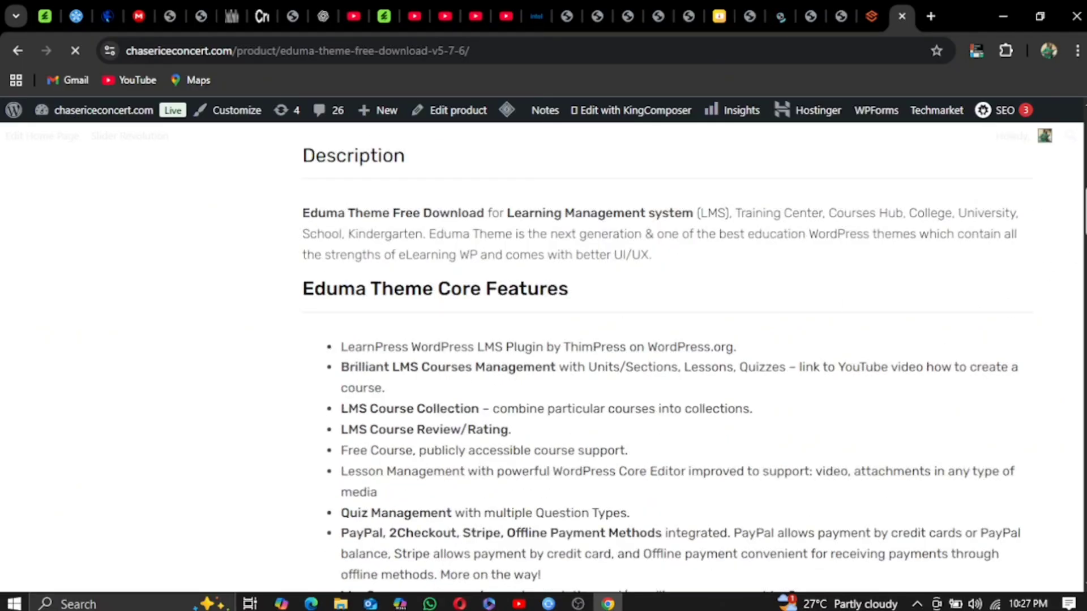
Step: Look through the rest of the Eduma product page down to the changelog and open the Eduma Theme Live Demo link
{"action": "scroll", "coordinate": [677, 357], "scroll_direction": "down", "scroll_amount": 15}
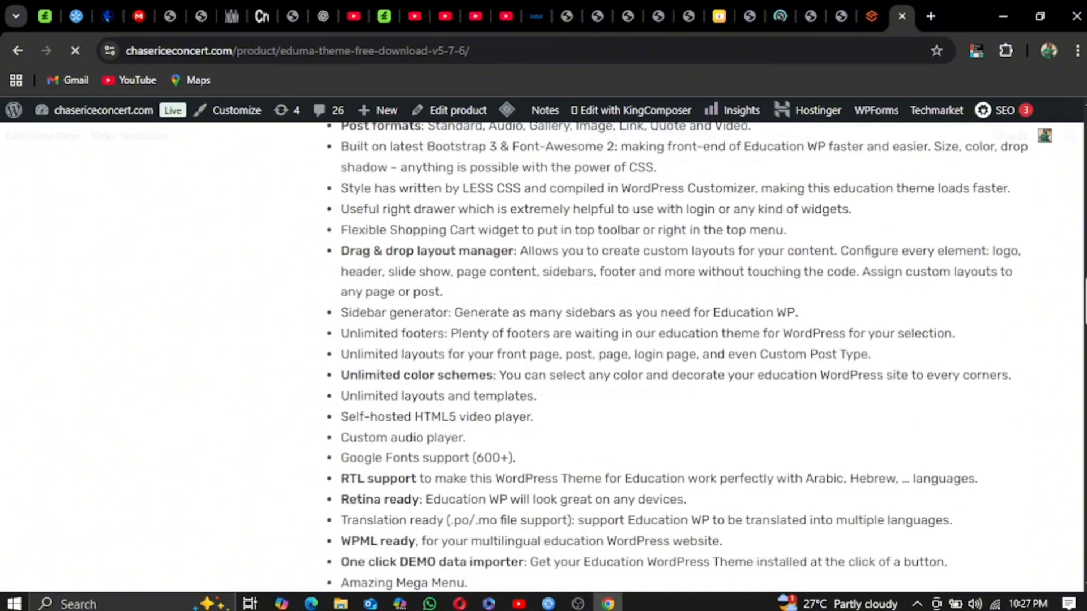
{"action": "scroll", "coordinate": [667, 357], "scroll_direction": "down", "scroll_amount": 12}
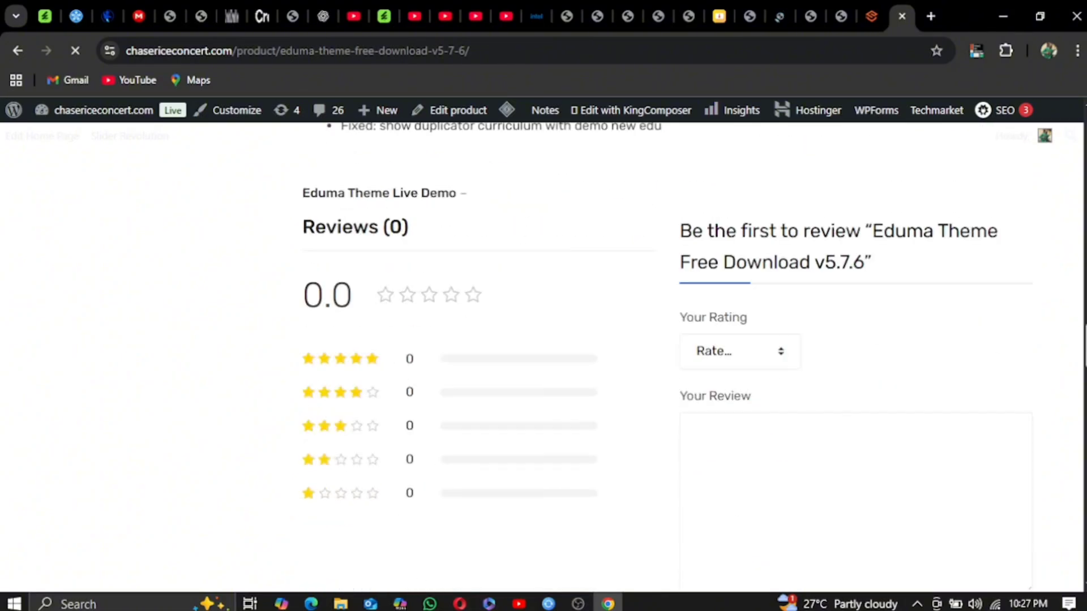
{"action": "scroll", "coordinate": [667, 357], "scroll_direction": "down", "scroll_amount": 8}
{"action": "scroll", "coordinate": [667, 357], "scroll_direction": "up", "scroll_amount": 6}
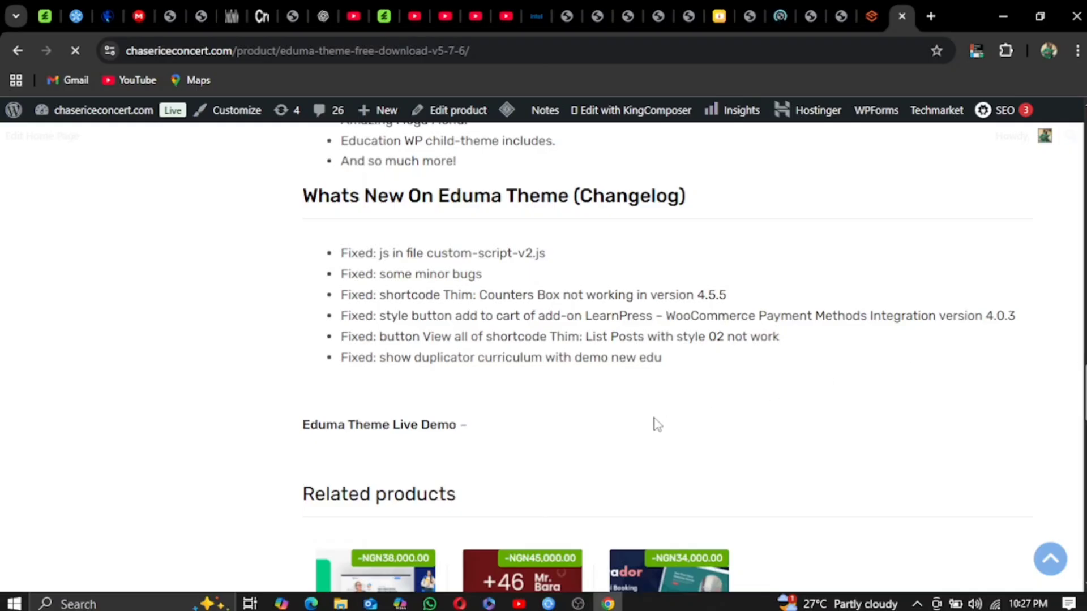
{"action": "scroll", "coordinate": [375, 445], "scroll_direction": "down", "scroll_amount": 1}
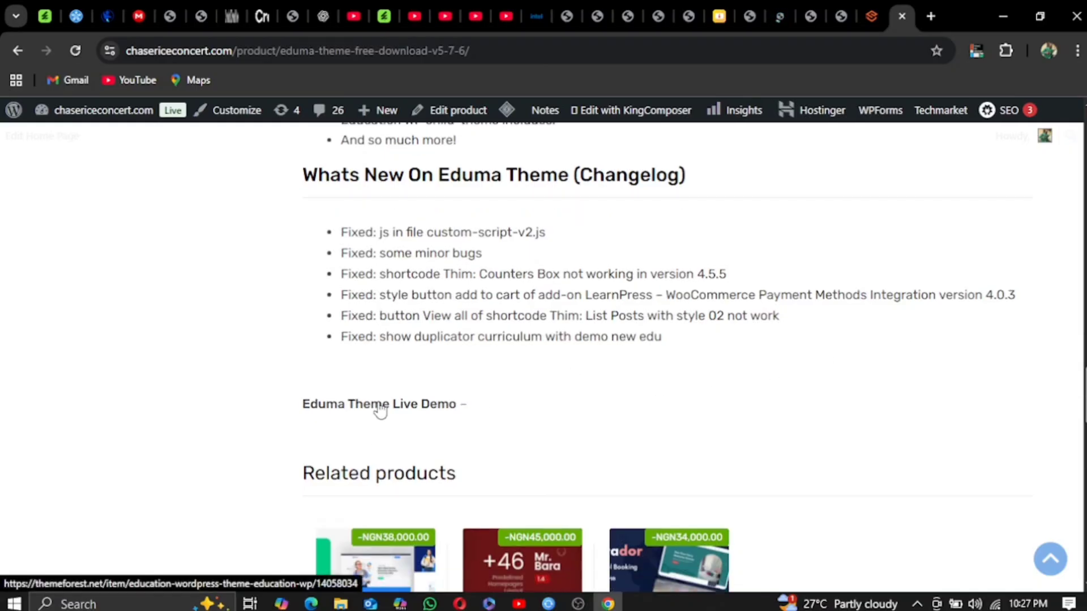
{"action": "left_click", "coordinate": [380, 411]}
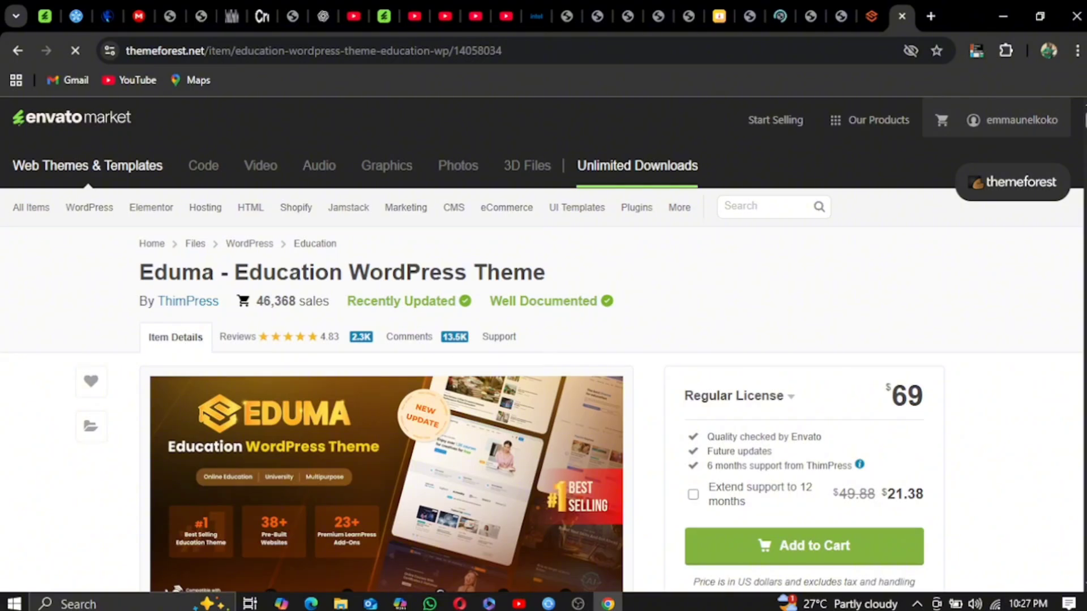
Step: Examine the Eduma listing on ThemeForest, including its Regular License price and compatibility list, and return to the chasericeconcert.com product page
{"action": "scroll", "coordinate": [543, 339], "scroll_direction": "down", "scroll_amount": 8}
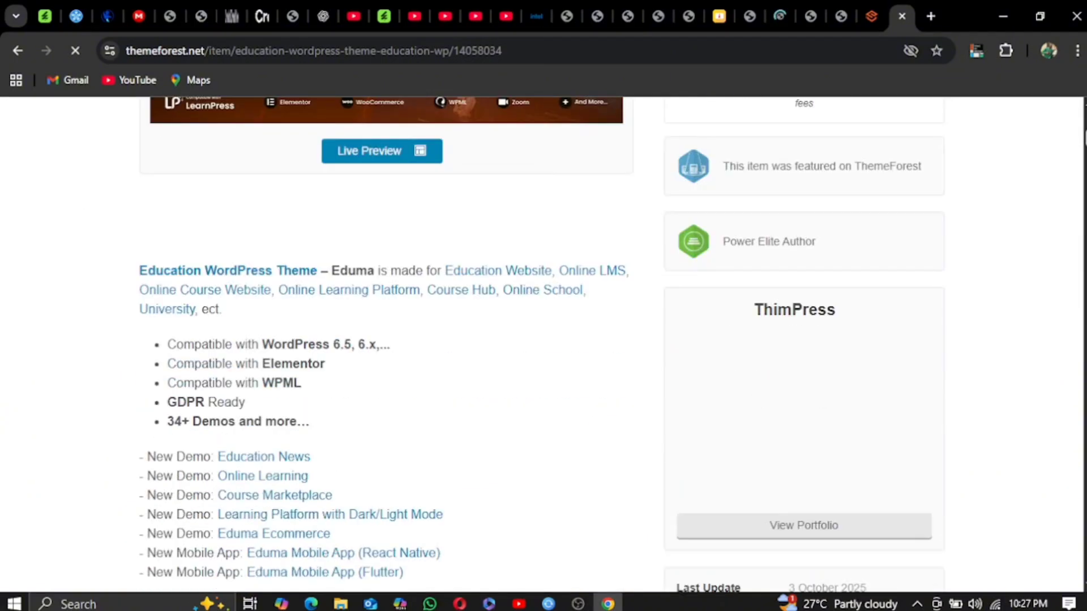
{"action": "scroll", "coordinate": [544, 340], "scroll_direction": "up", "scroll_amount": 8}
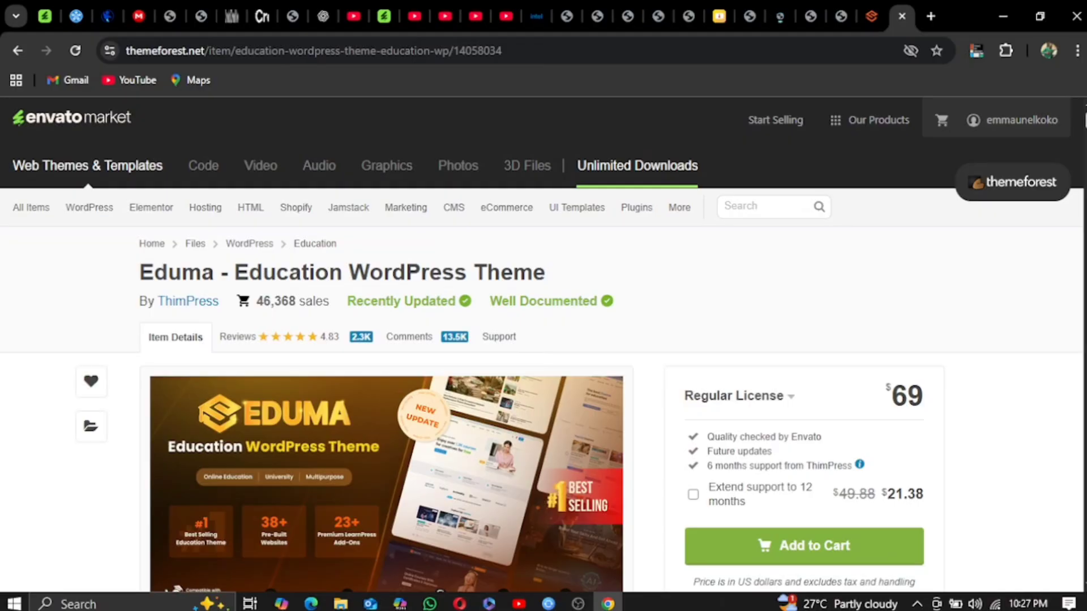
{"action": "scroll", "coordinate": [544, 339], "scroll_direction": "down", "scroll_amount": 5}
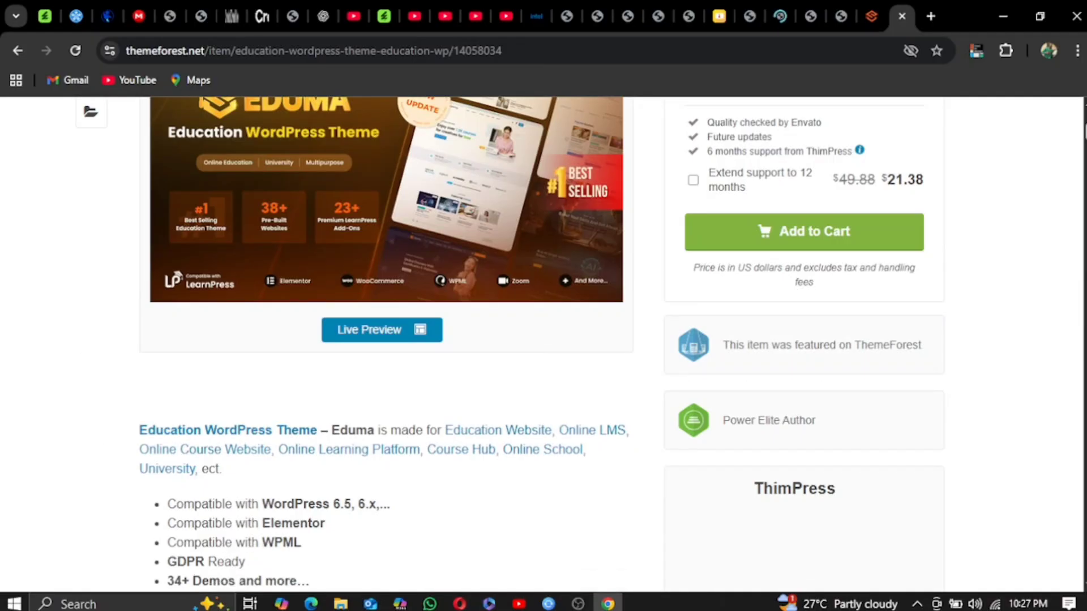
{"action": "scroll", "coordinate": [543, 339], "scroll_direction": "up", "scroll_amount": 4}
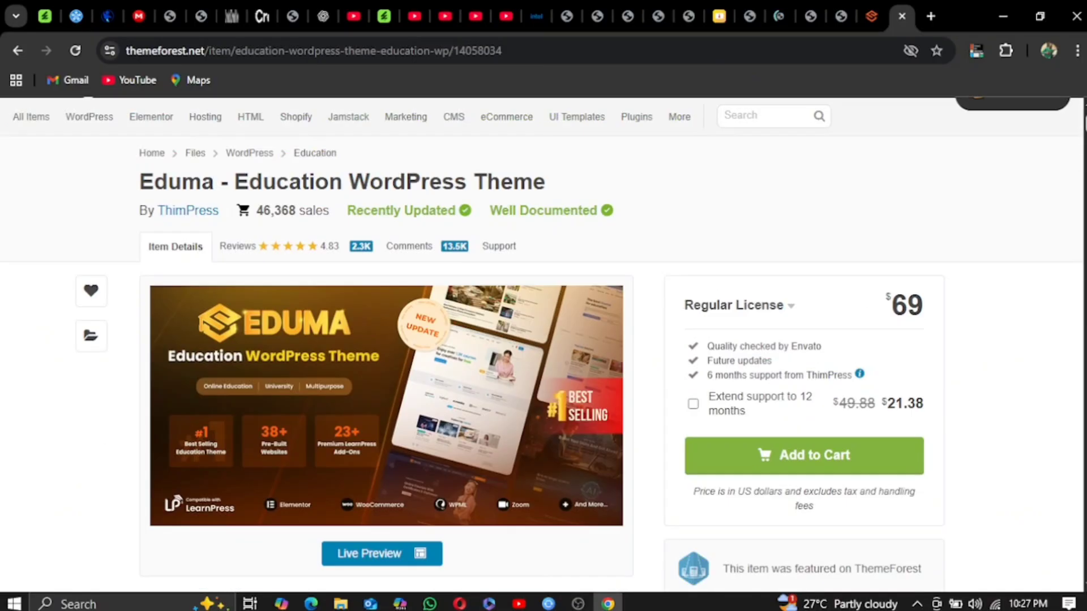
{"action": "scroll", "coordinate": [620, 354], "scroll_direction": "down", "scroll_amount": 2}
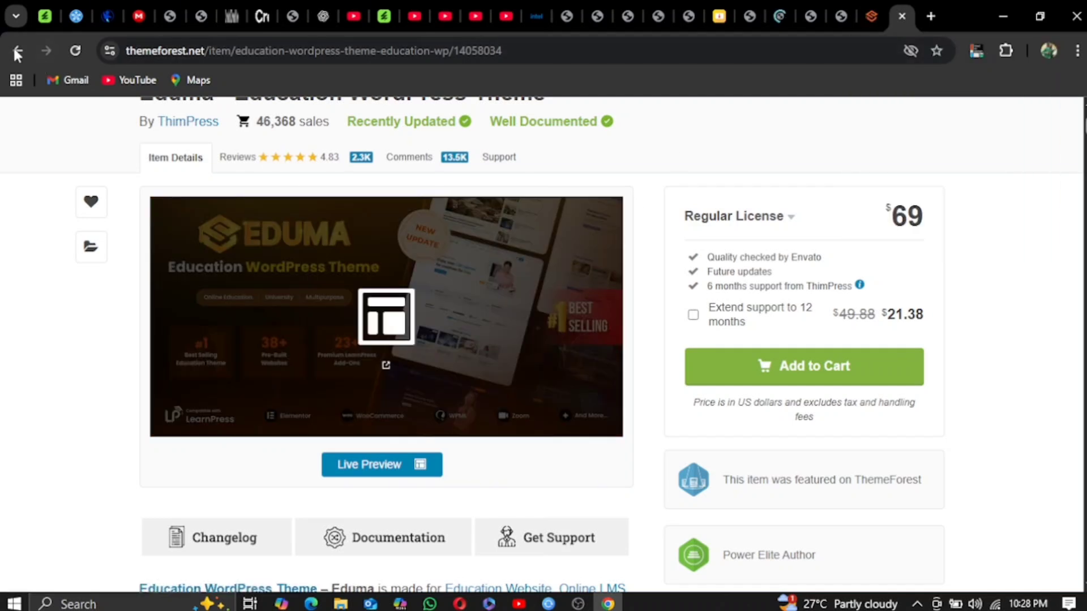
{"action": "left_click", "coordinate": [16, 50]}
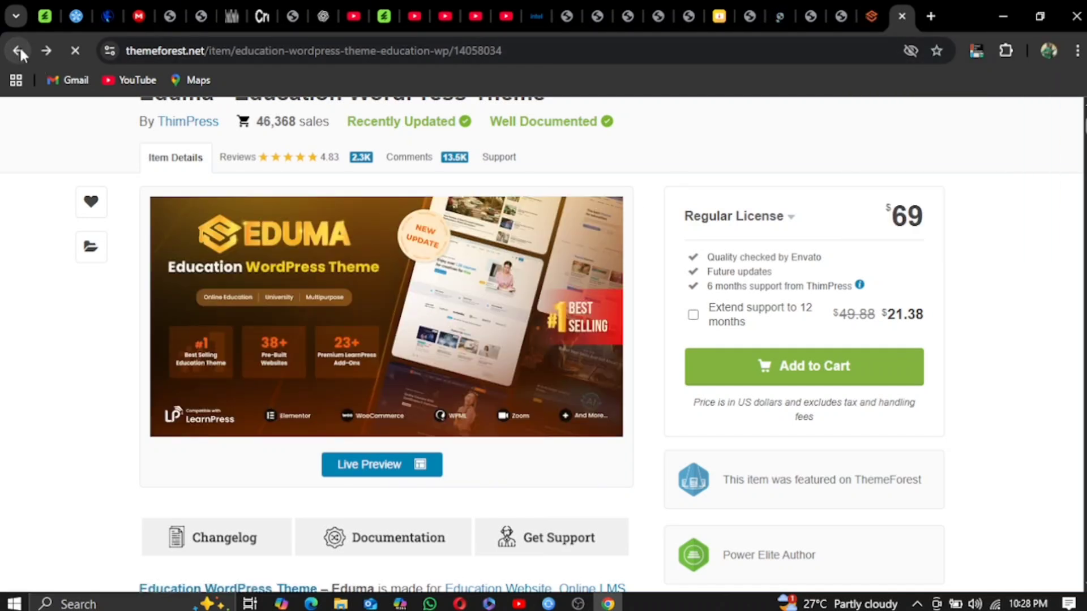